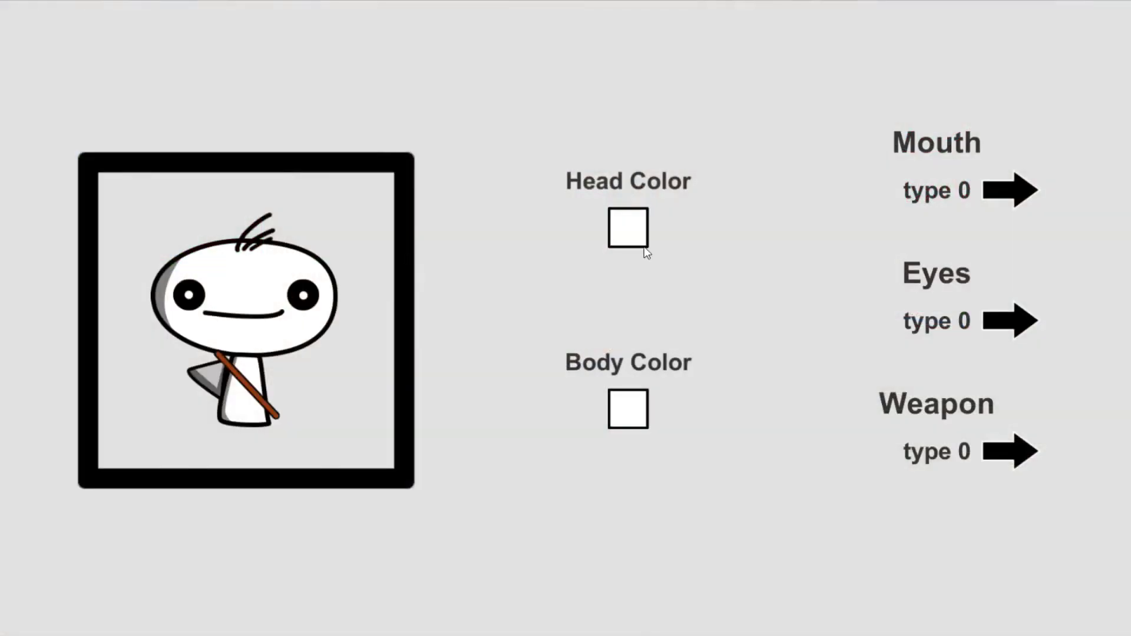
# In Play mode, recolour the character's head yellow from the Head Color palette.
pyautogui.click(638, 236)
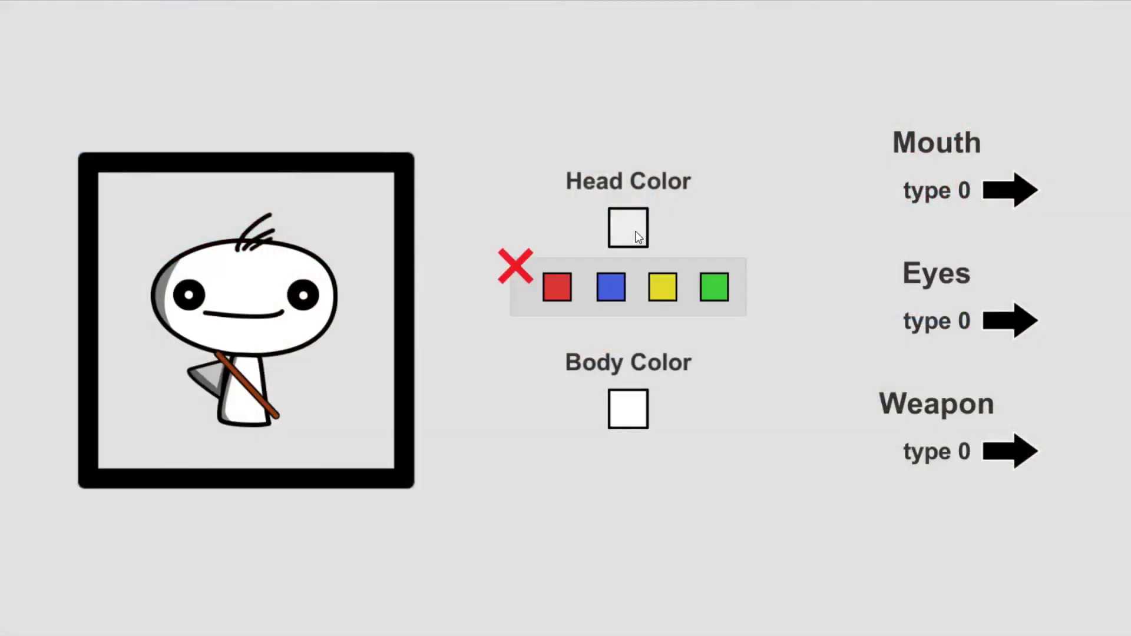
pyautogui.click(608, 292)
pyautogui.click(661, 290)
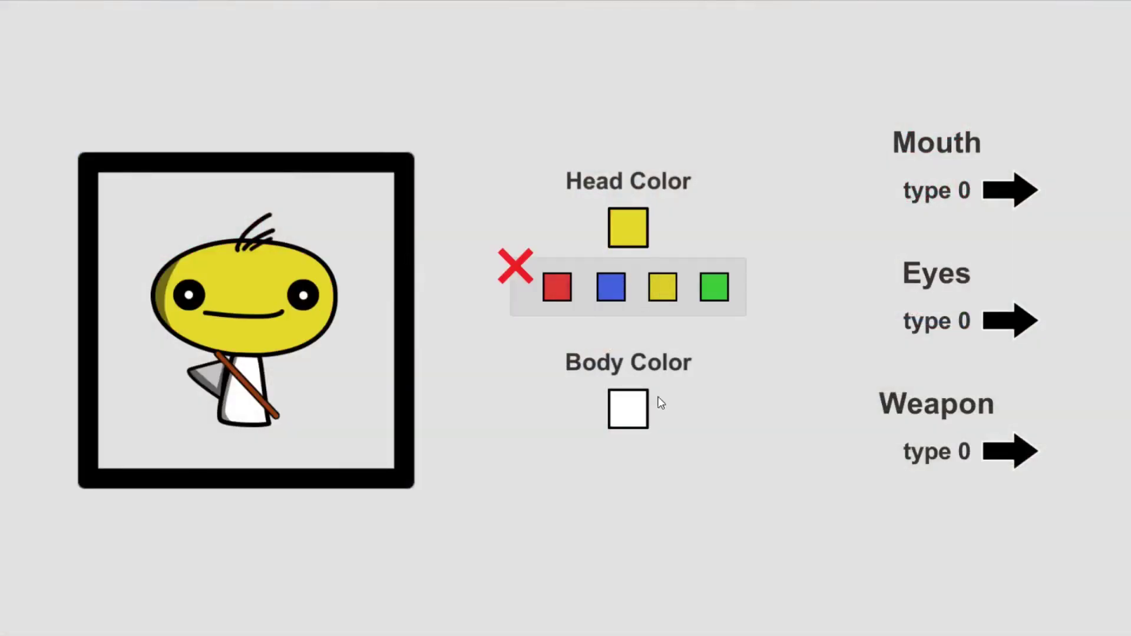
# Turn the character's body green from the Body Color palette, then close the palette.
pyautogui.click(634, 419)
pyautogui.click(706, 469)
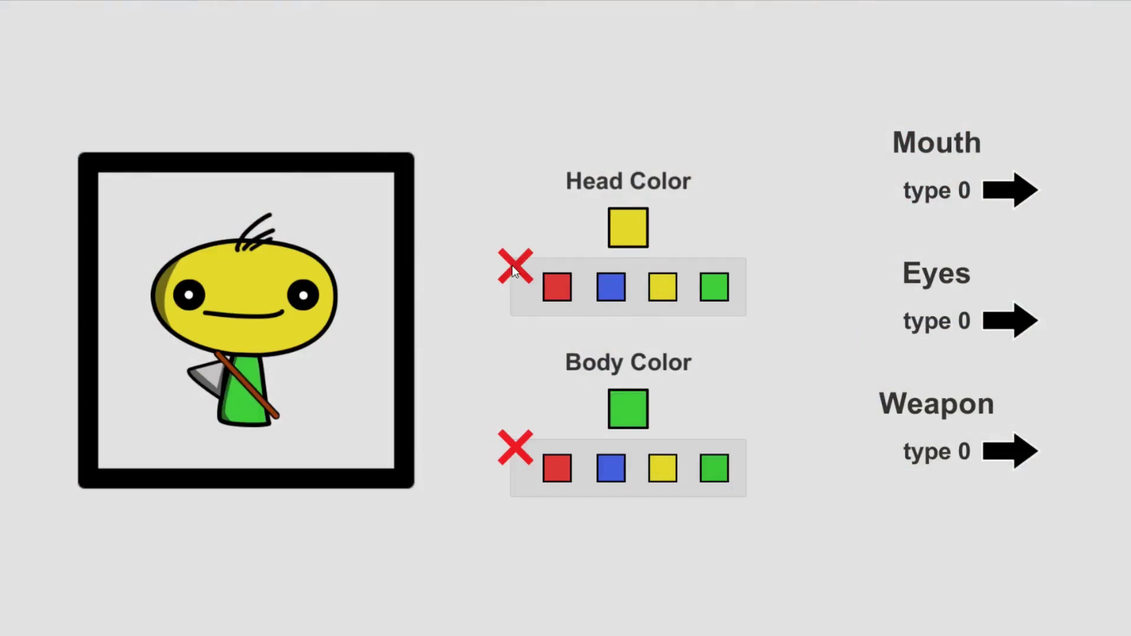
pyautogui.click(511, 265)
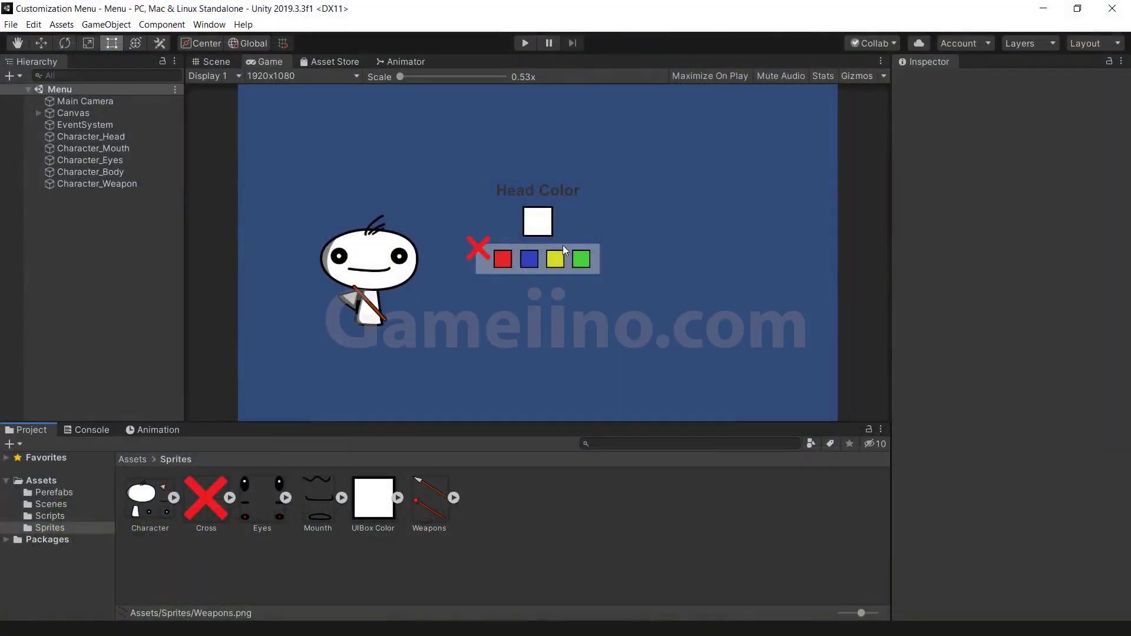
# Set the Main Camera background to light grey C8C8C8, expand Panel, and open the Scripts folder.
pyautogui.click(37, 114)
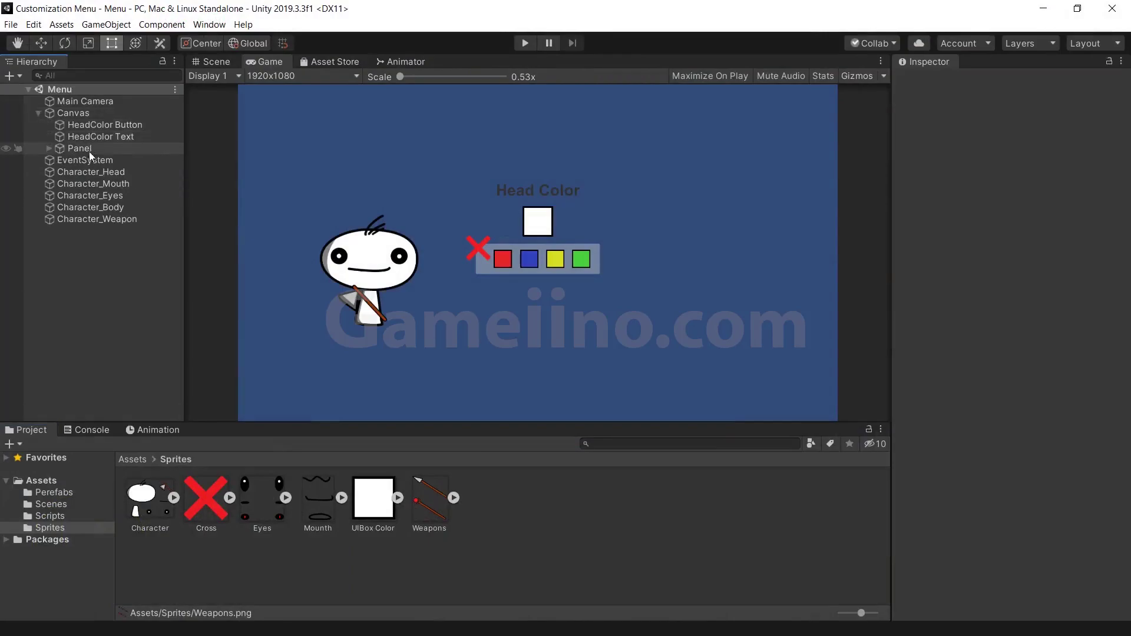
pyautogui.click(69, 100)
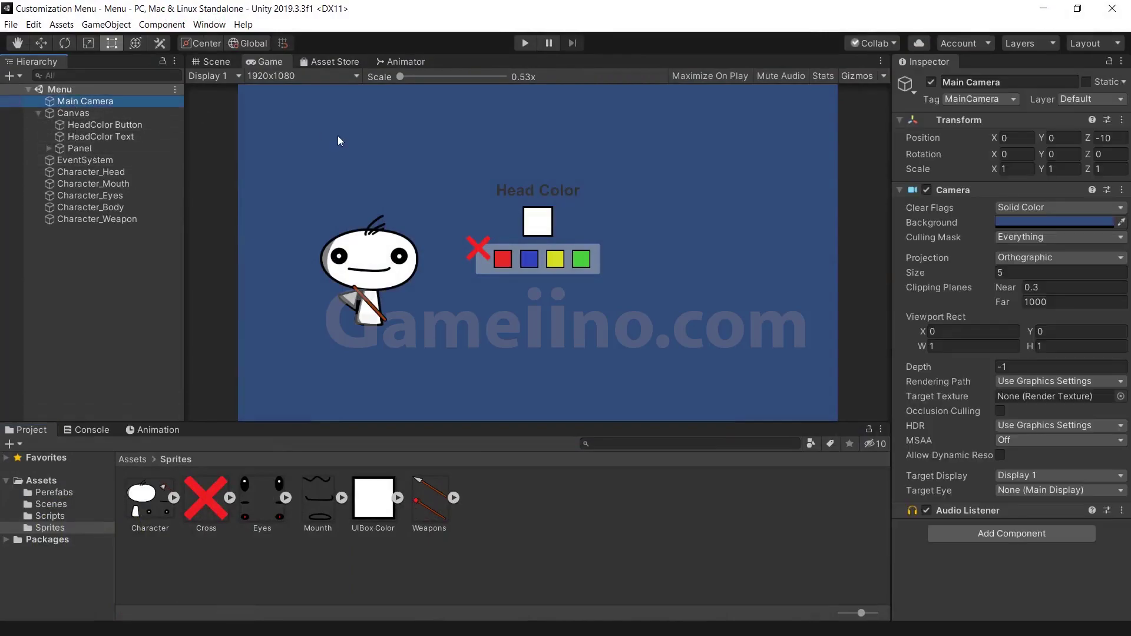
pyautogui.click(1011, 220)
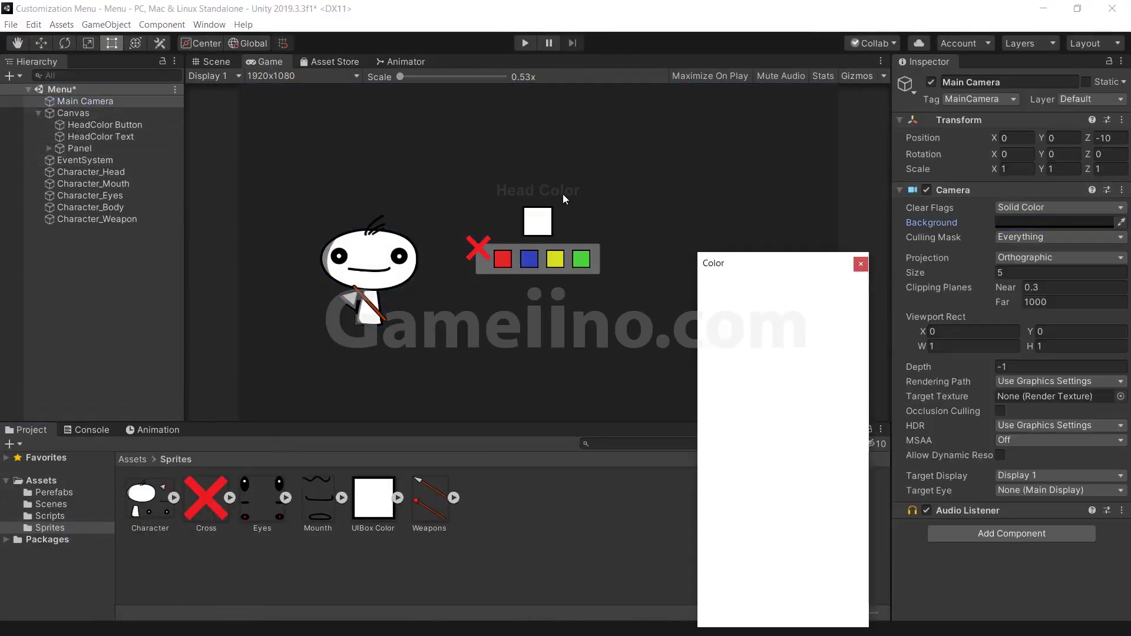
pyautogui.moveTo(749, 370); pyautogui.dragTo(731, 368)
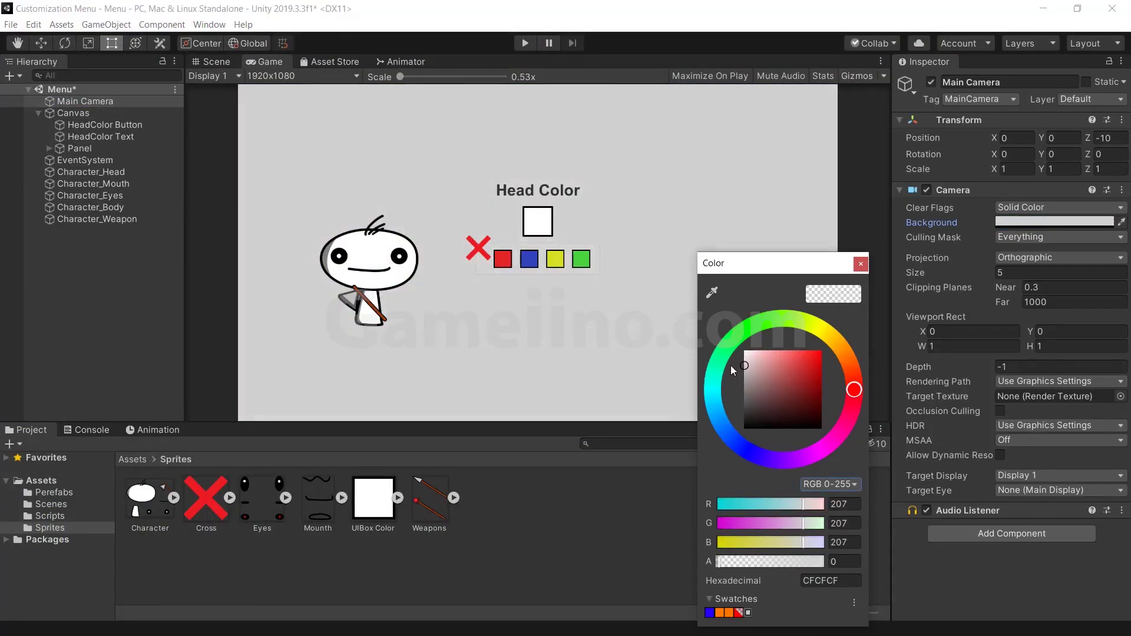
pyautogui.click(860, 263)
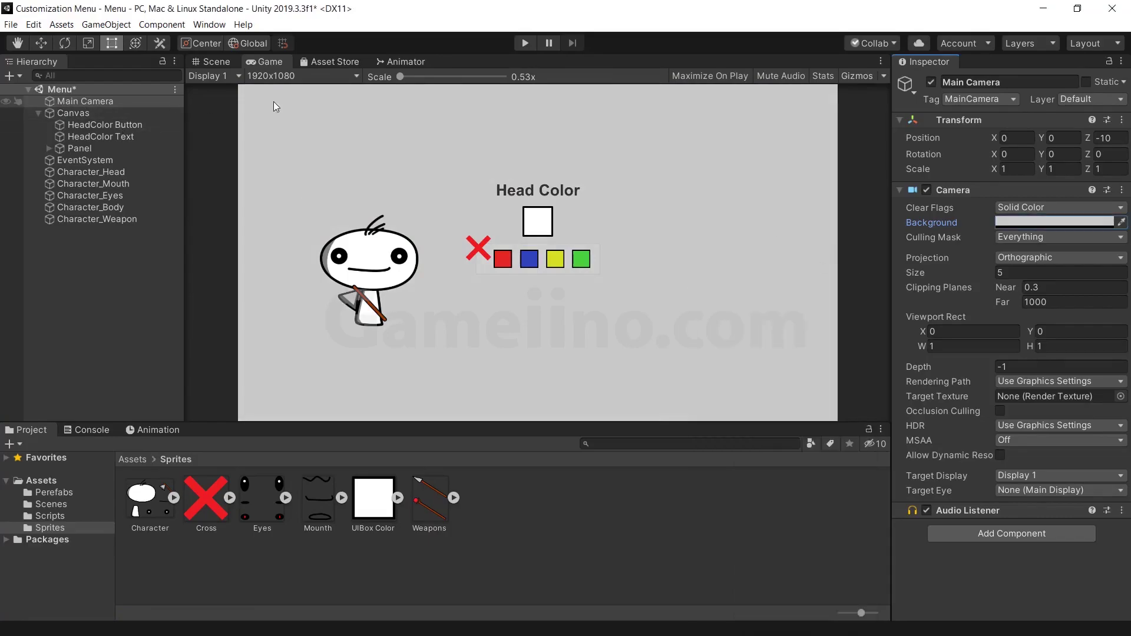
pyautogui.click(49, 148)
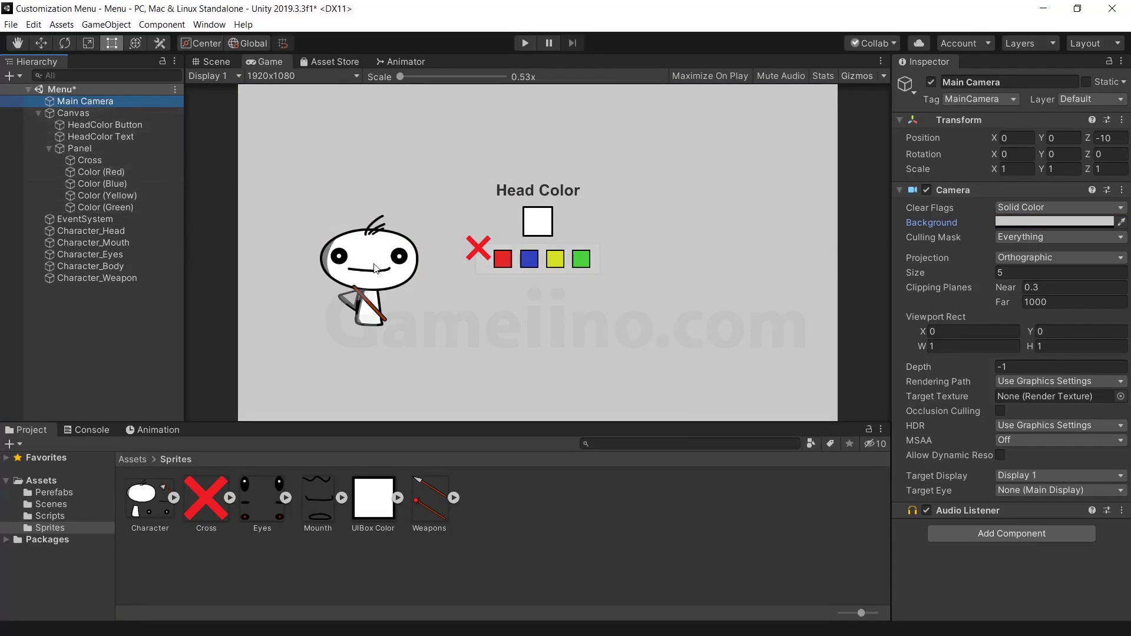
pyautogui.click(52, 517)
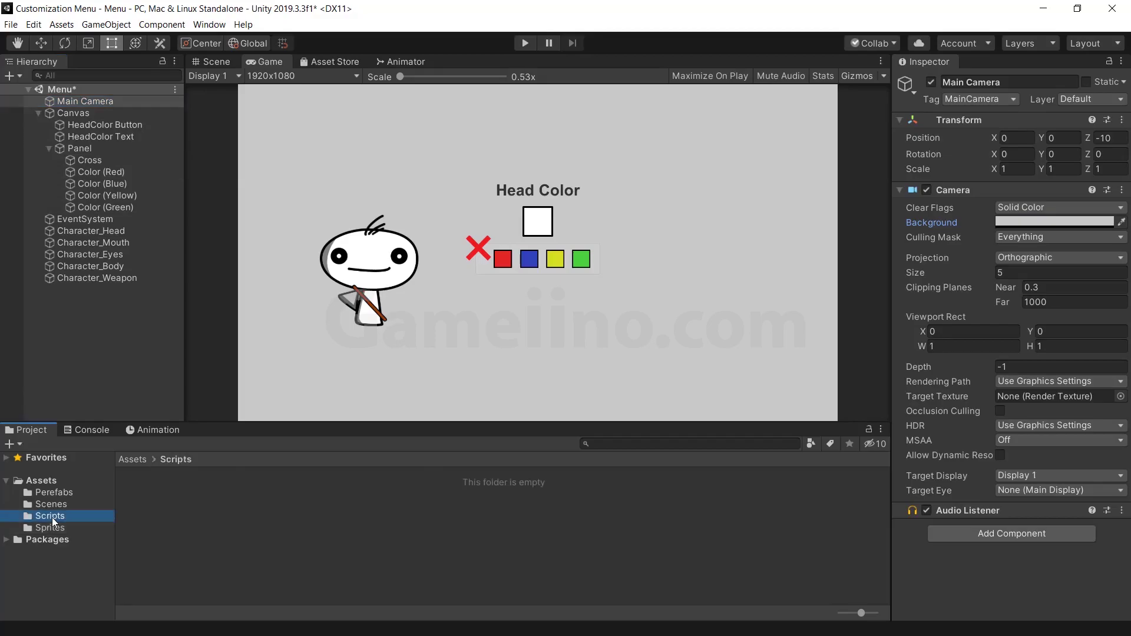
# Create a C# script named BoxColor in Scripts and open it in Visual Studio.
pyautogui.rightClick(160, 501)
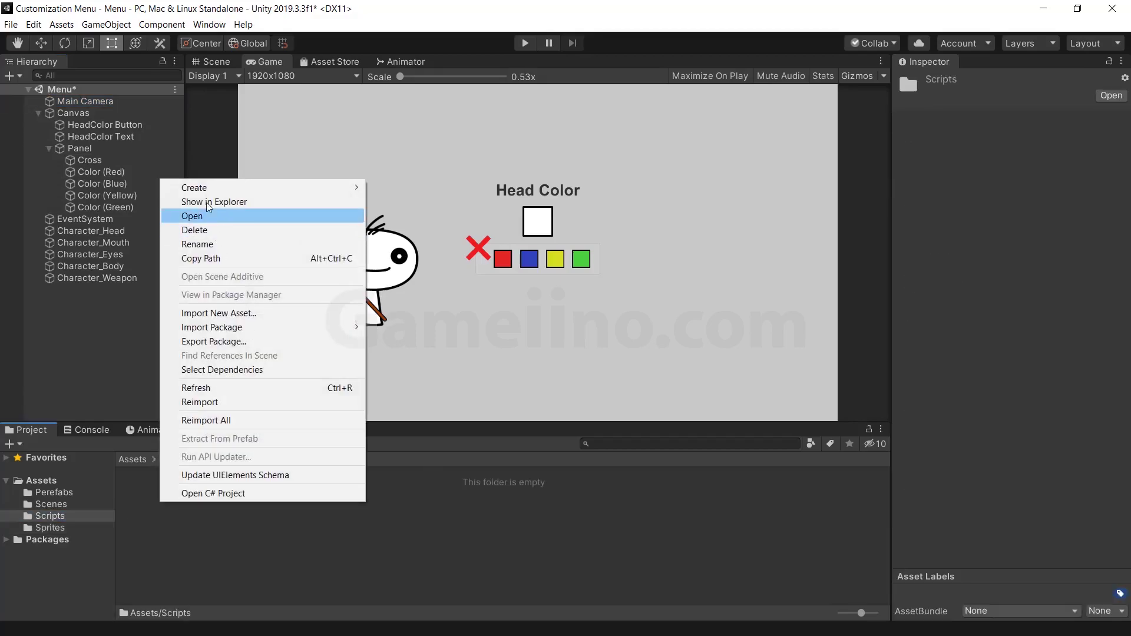
pyautogui.moveTo(194, 187)
pyautogui.click(412, 147)
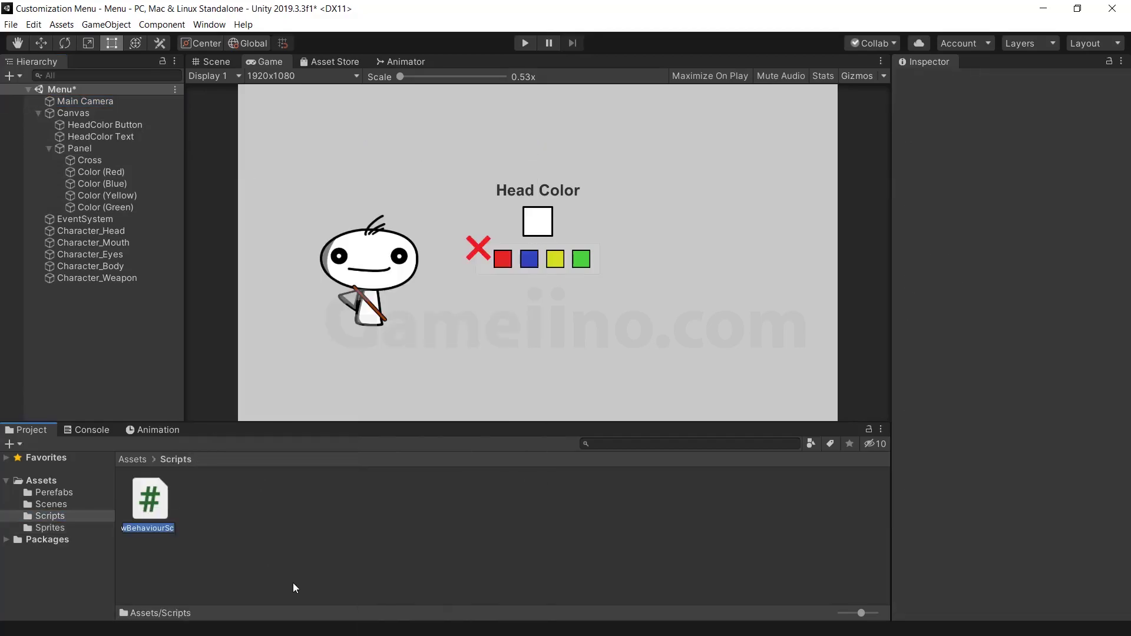
pyautogui.write('BoxColo')
pyautogui.write('r')
pyautogui.press('Return')
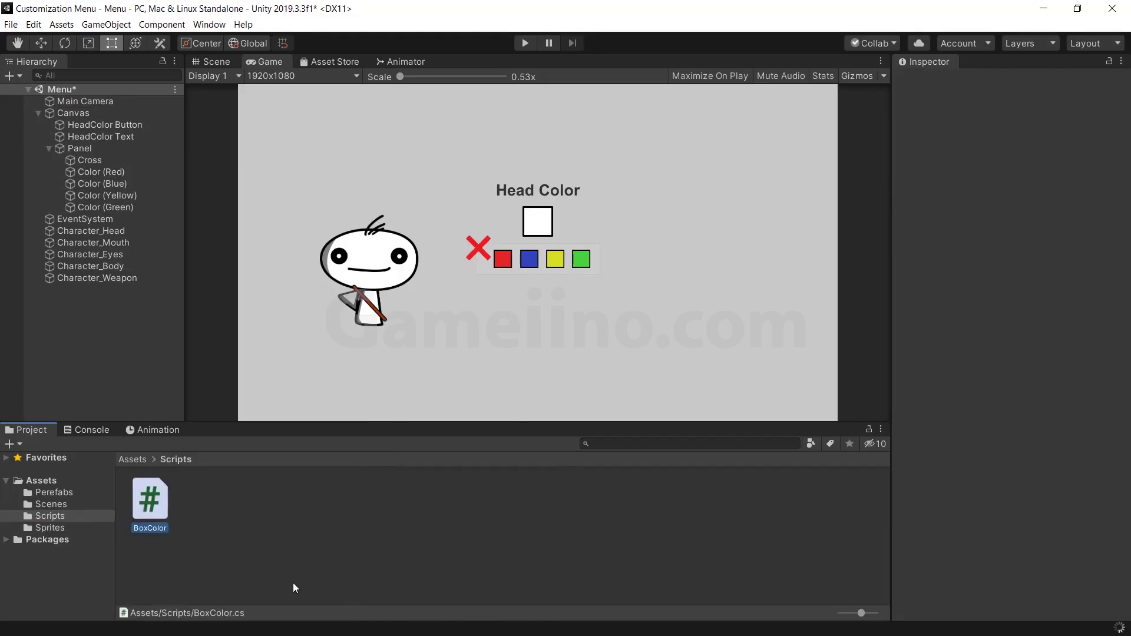
pyautogui.doubleClick(150, 496)
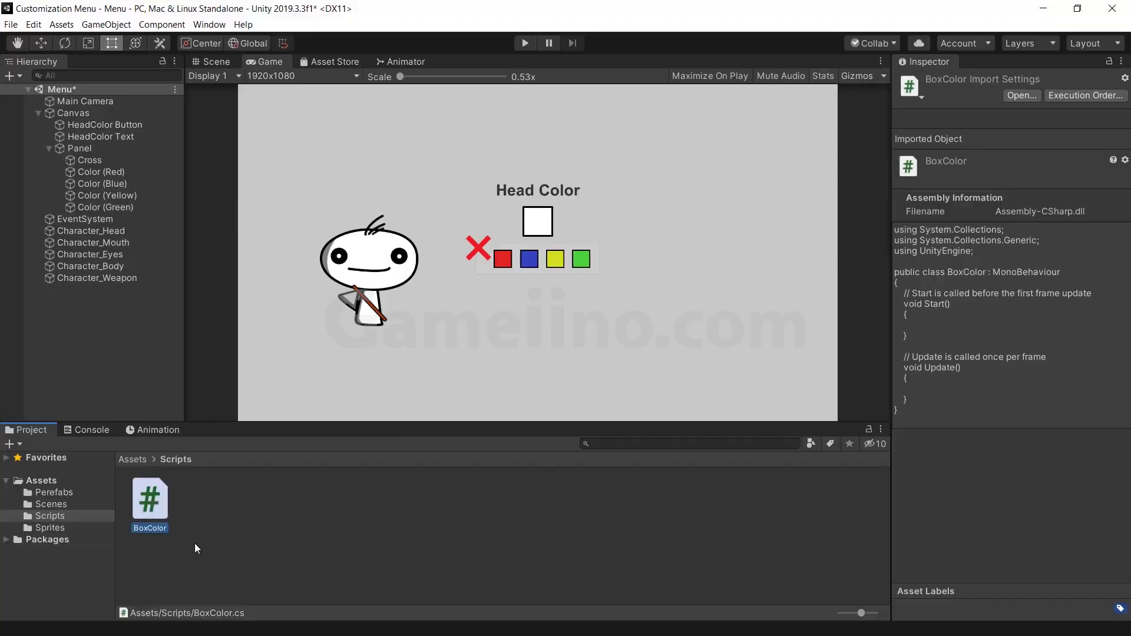
pyautogui.moveTo(126, 182); pyautogui.dragTo(152, 406)
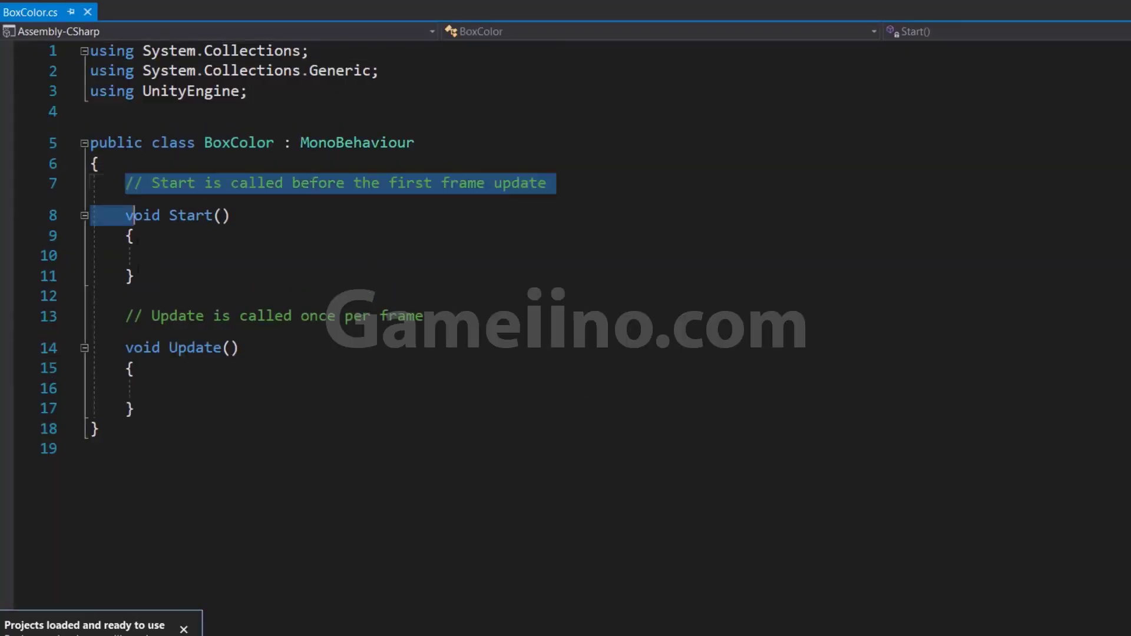
# Replace Start and Update with public fields 'Color myColor' and 'string iChange'.
pyautogui.press('Delete')
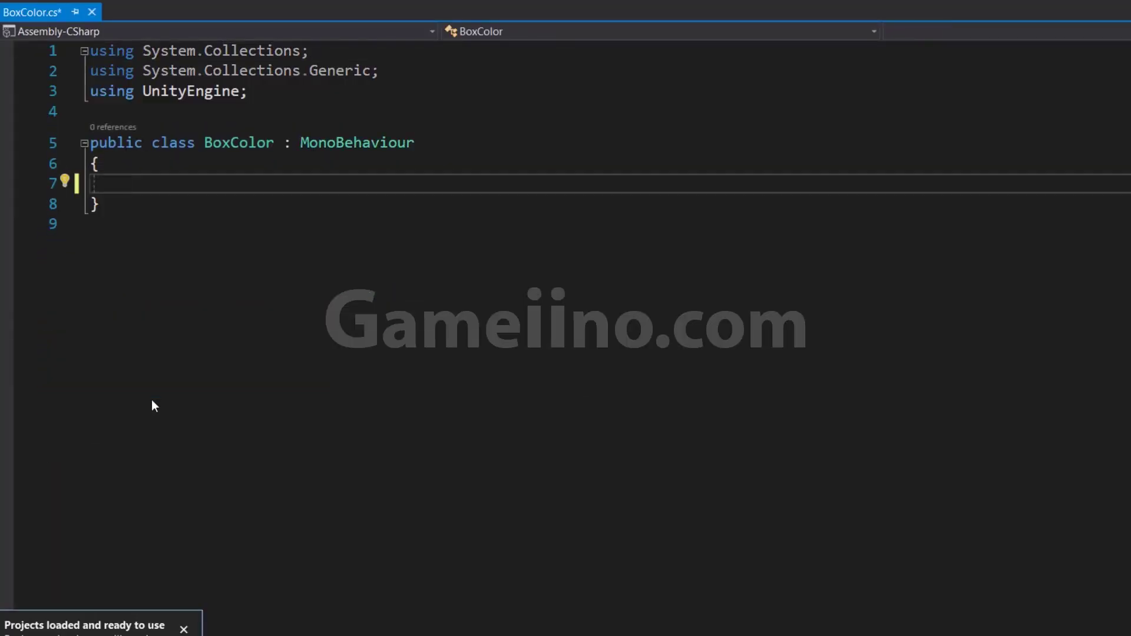
pyautogui.write('public ')
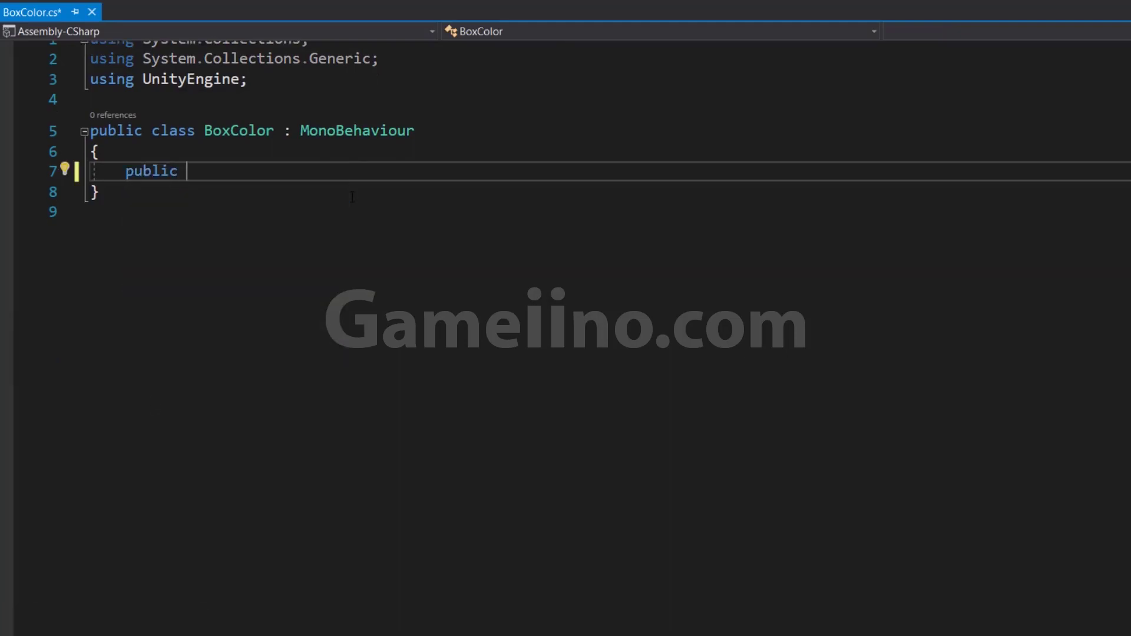
pyautogui.write('Color')
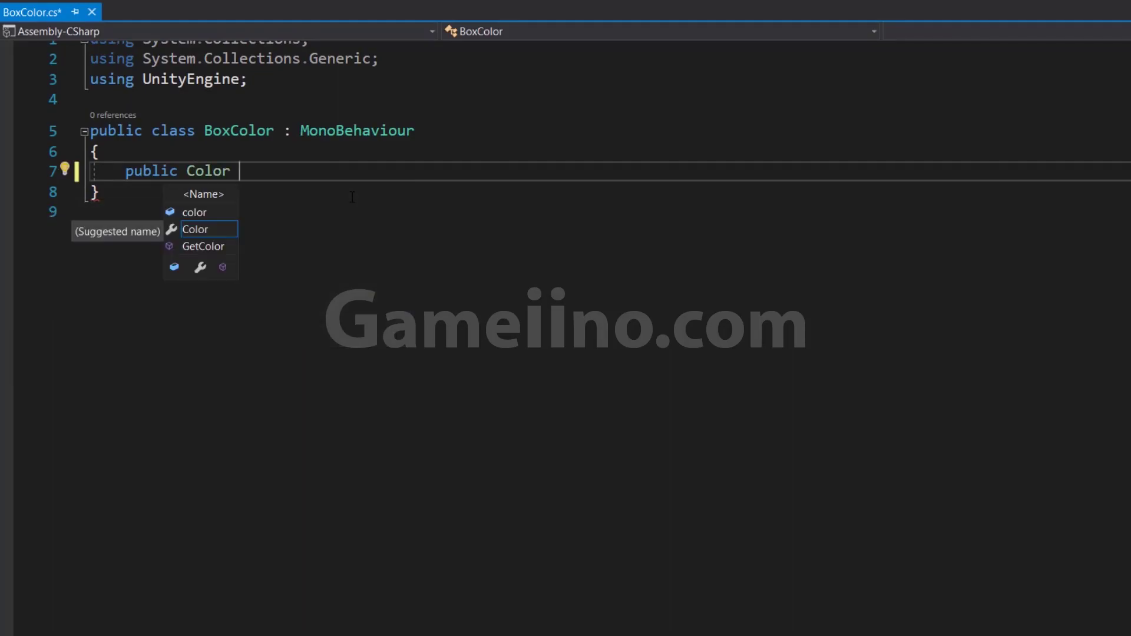
pyautogui.write(' my')
pyautogui.write('Color')
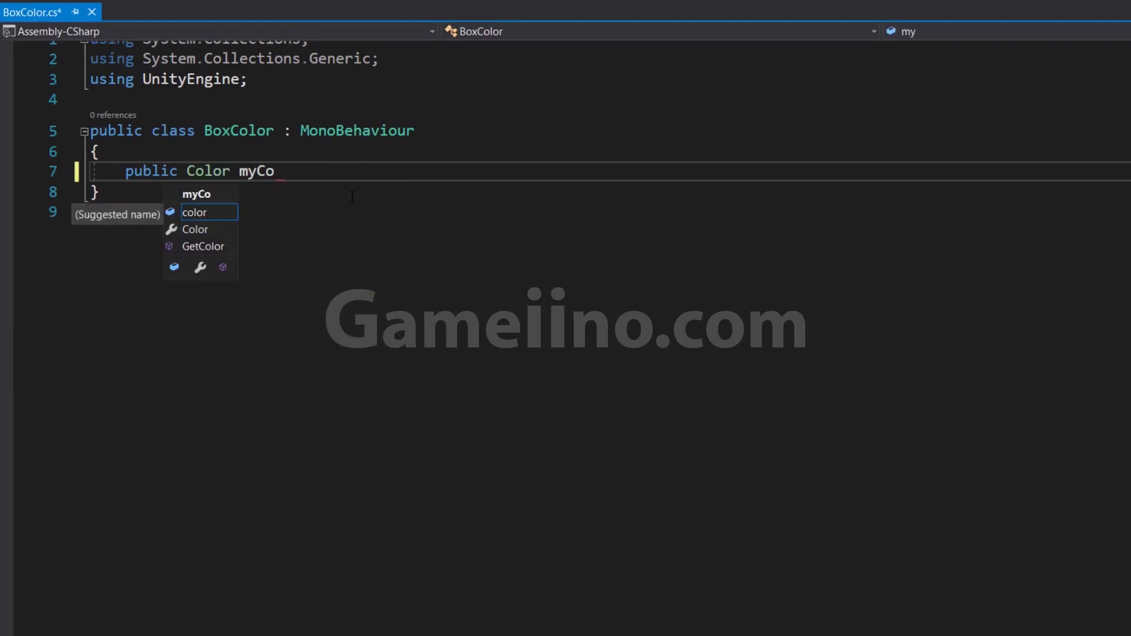
pyautogui.write(';')
pyautogui.press('Return')
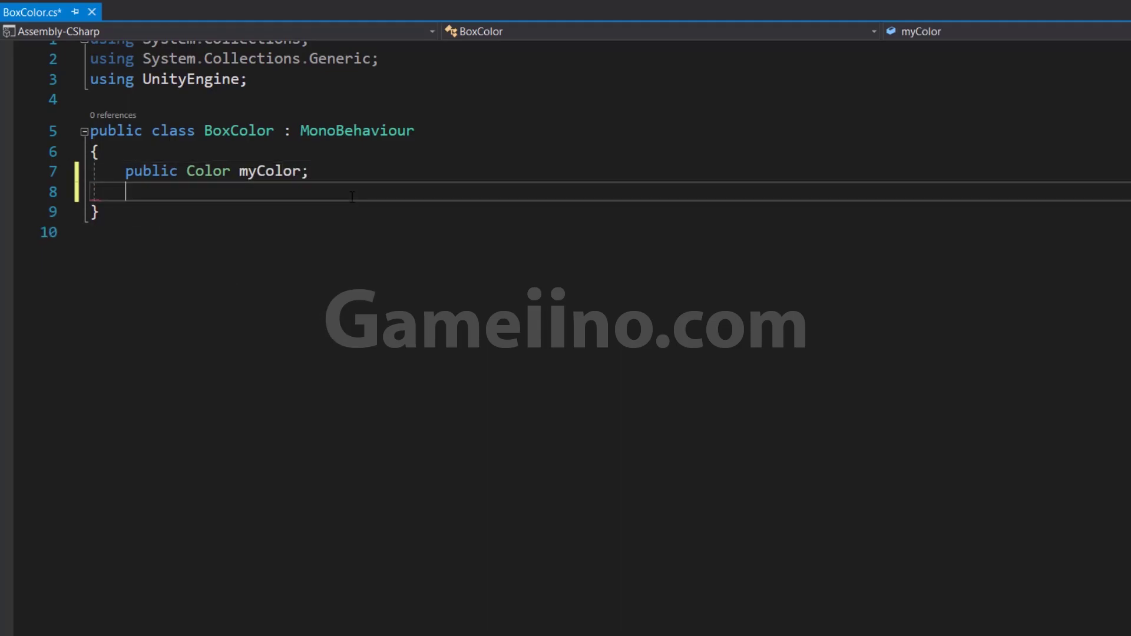
pyautogui.write('pub')
pyautogui.press('Tab')
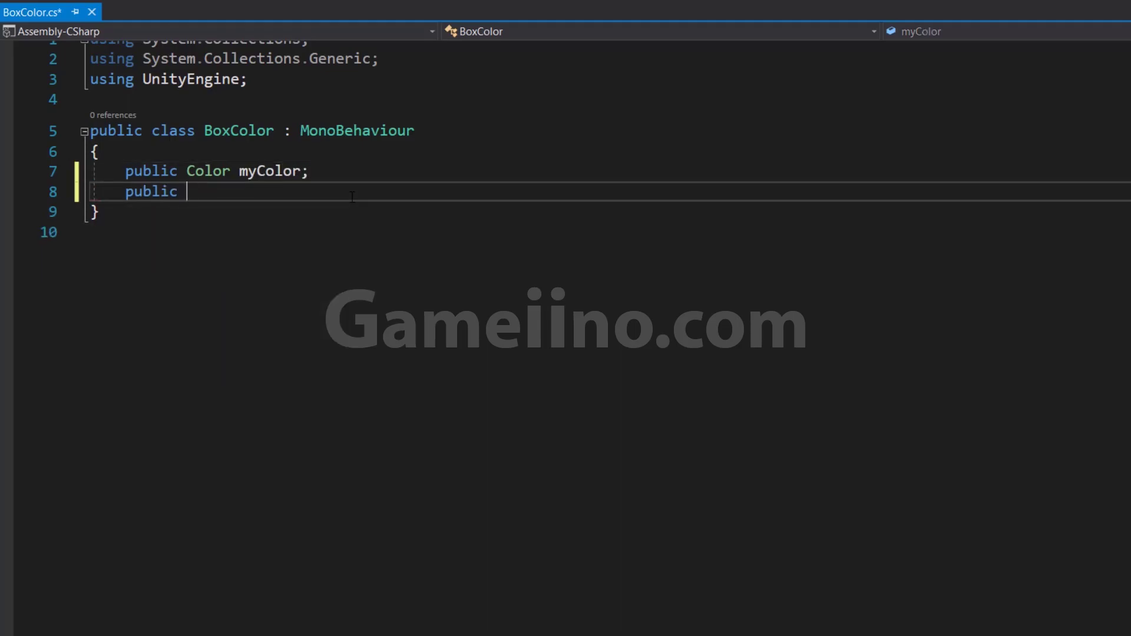
pyautogui.write('str')
pyautogui.press('Tab')
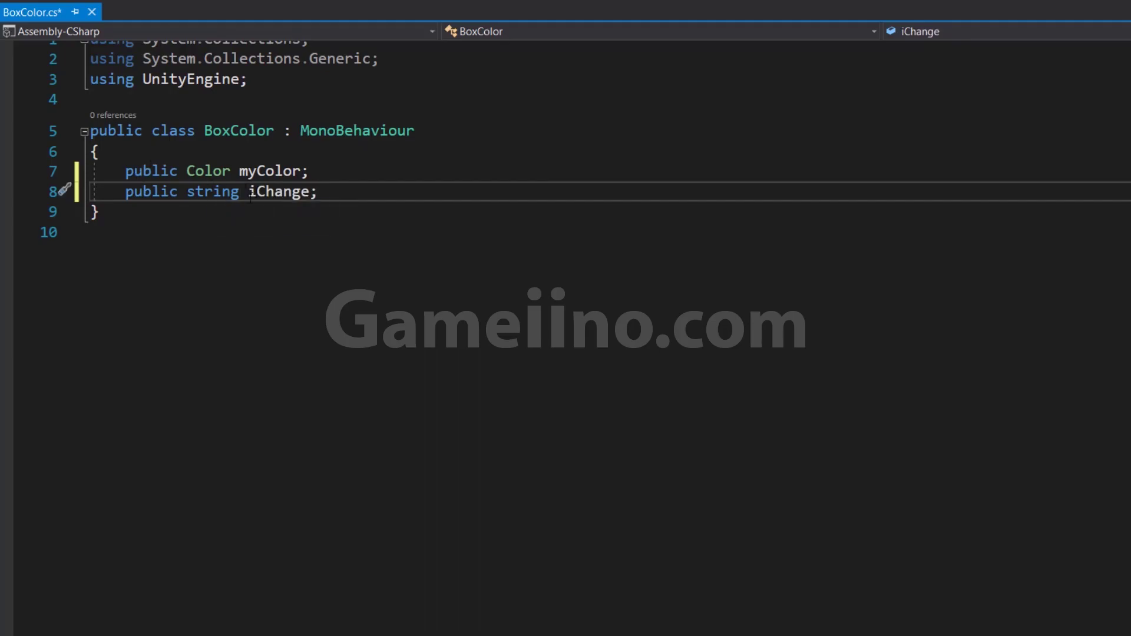
# Remove the System.Collections using lines, keeping only UnityEngine, and save the script.
pyautogui.moveTo(378, 59); pyautogui.dragTo(142, 48)
pyautogui.press('BackSpace')
pyautogui.press('Down')
pyautogui.press('BackSpace')
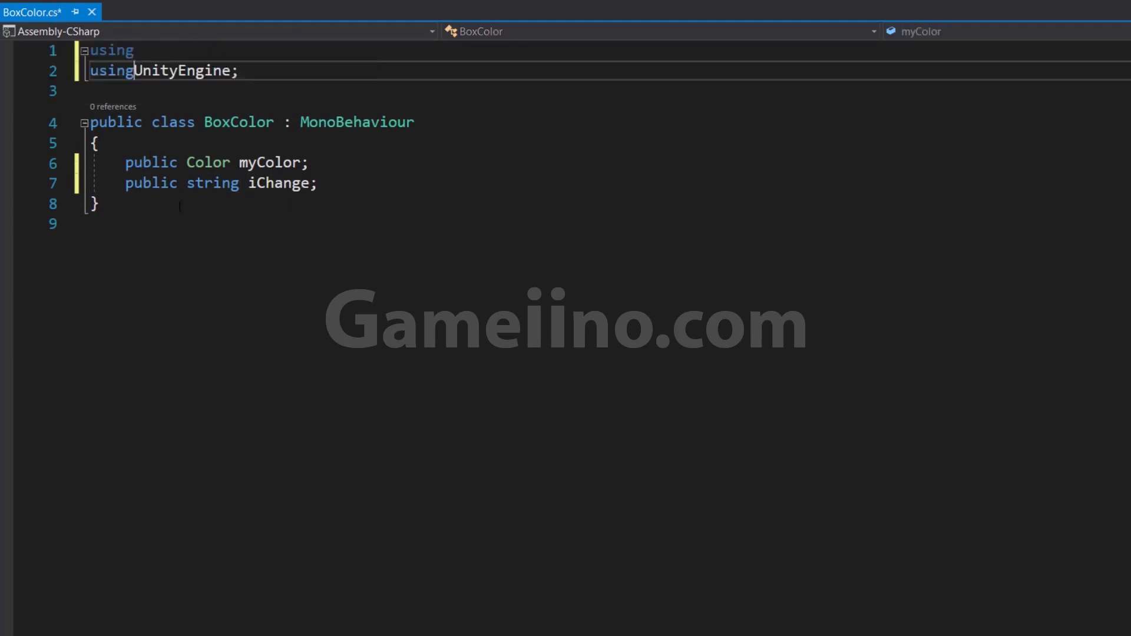
pyautogui.click(150, 52)
pyautogui.press('BackSpace')
pyautogui.press('BackSpace')
pyautogui.press('BackSpace')
pyautogui.press('Delete')
pyautogui.hotkey('ctrl', 's')
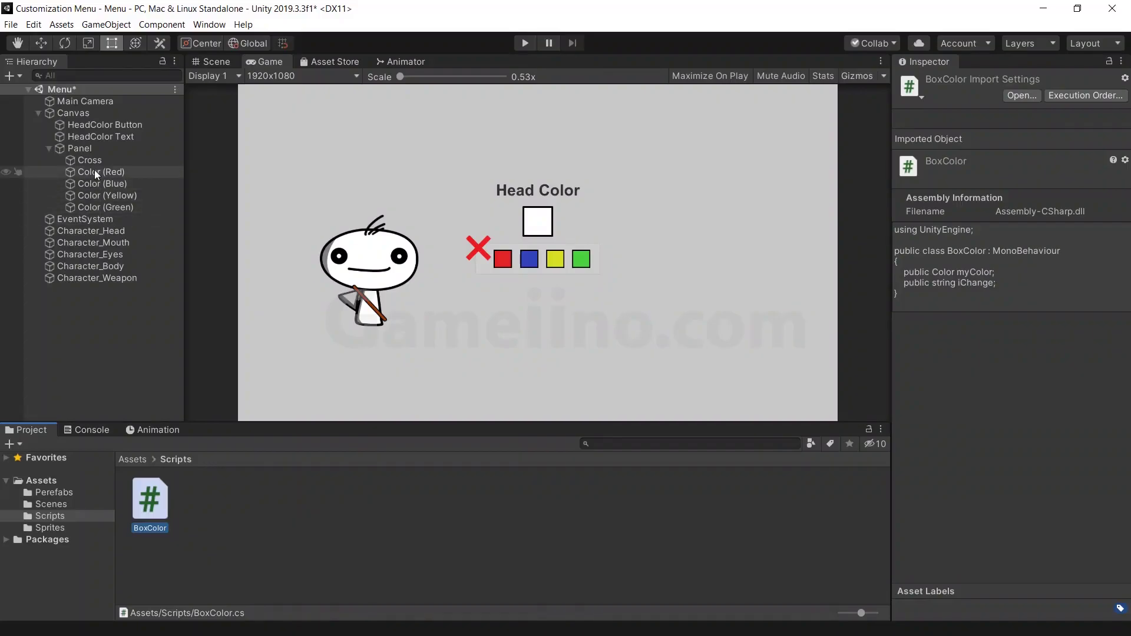
# Attach BoxColor to the four Color buttons and make My Color fully opaque.
pyautogui.click(96, 172)
pyautogui.keyDown('shift'); pyautogui.click(98, 207); pyautogui.keyUp('shift')
pyautogui.moveTo(140, 517)
pyautogui.mouseDown()
pyautogui.moveTo(1014, 455)
pyautogui.moveTo(969, 443)
pyautogui.mouseUp()
pyautogui.scroll(-3, 1028, 408)
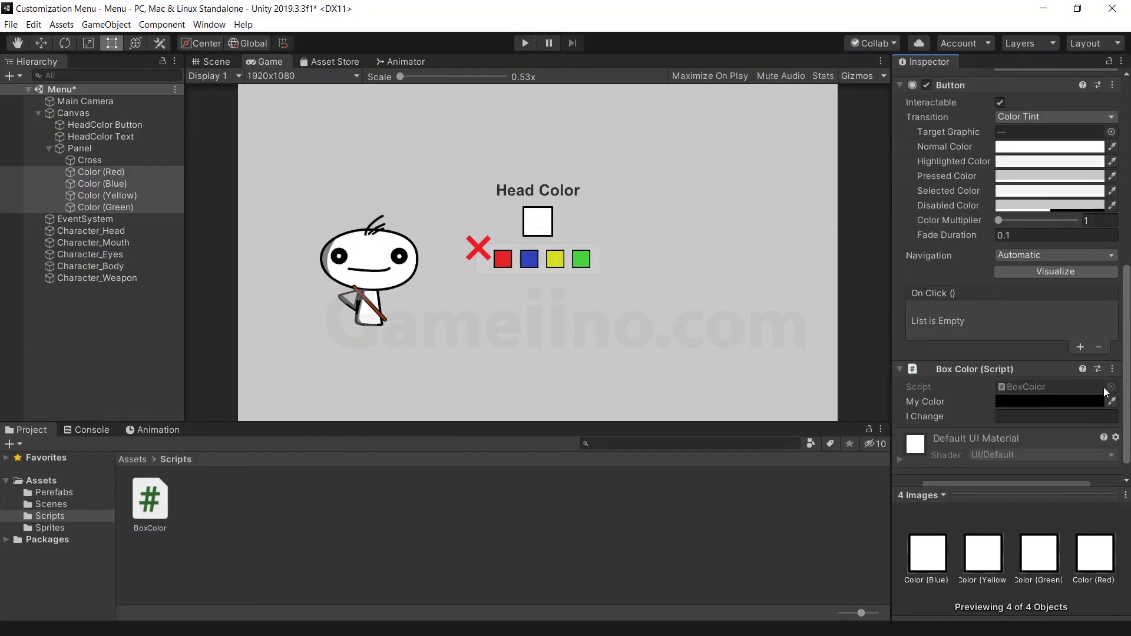
pyautogui.click(1028, 403)
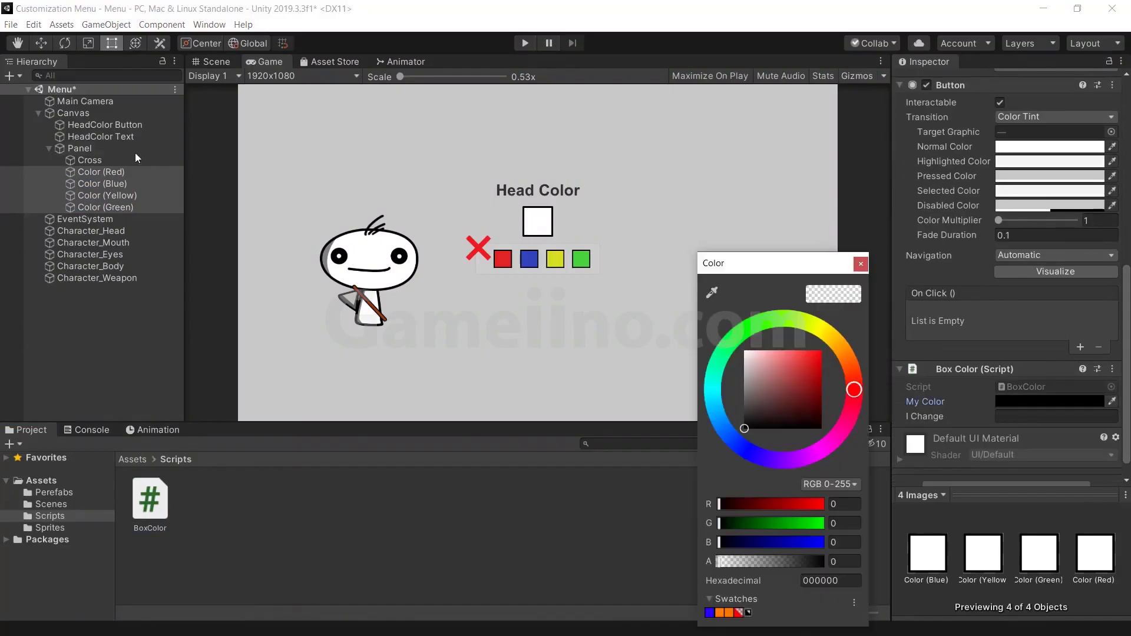
pyautogui.moveTo(733, 560); pyautogui.dragTo(824, 562)
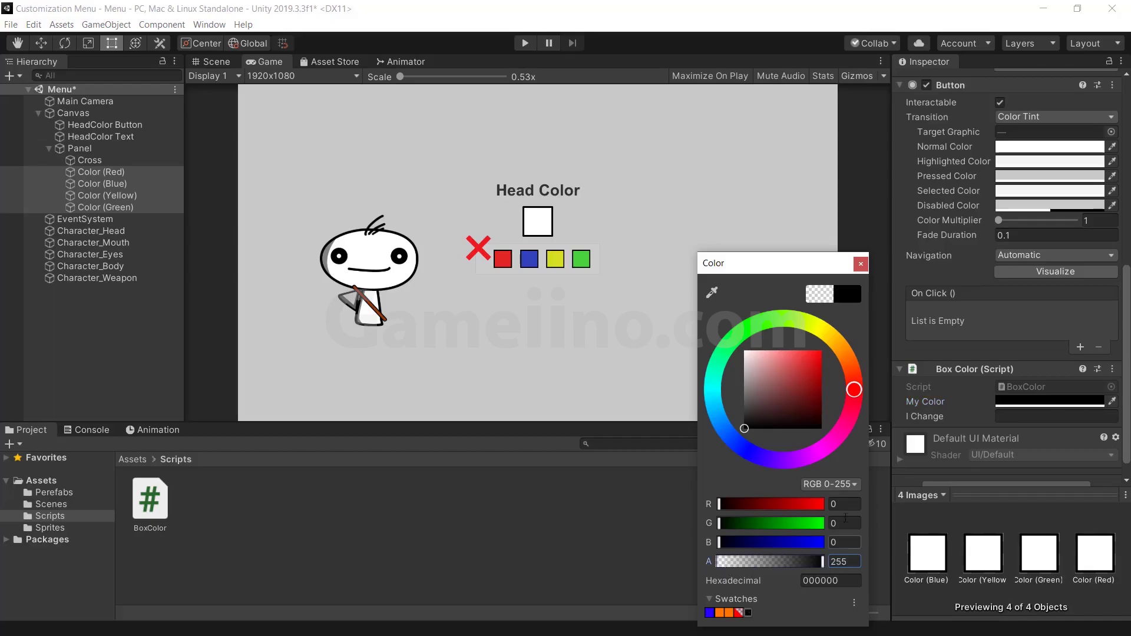
pyautogui.click(860, 265)
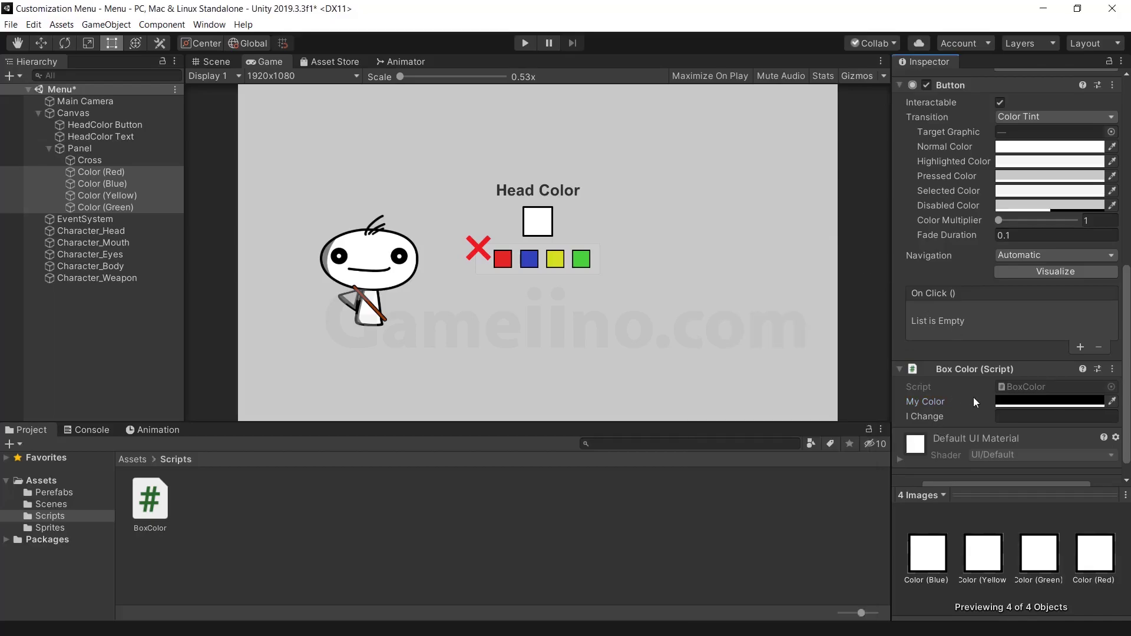
# Set the I Change field to 'Head' on all four colour buttons.
pyautogui.click(101, 171)
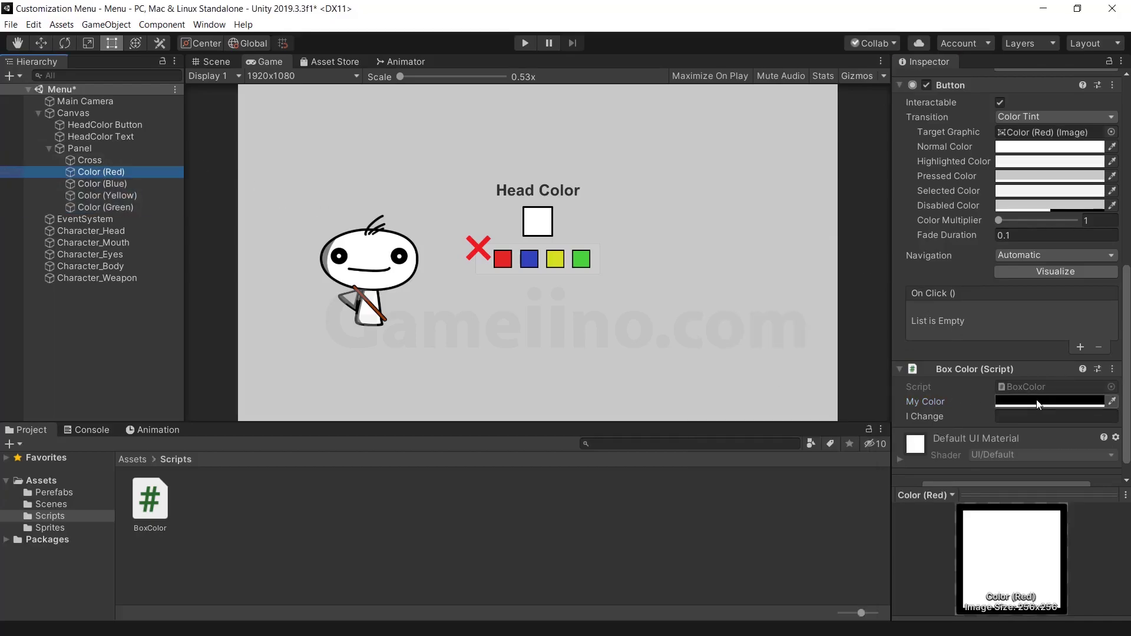
pyautogui.keyDown('shift'); pyautogui.click(131, 208); pyautogui.keyUp('shift')
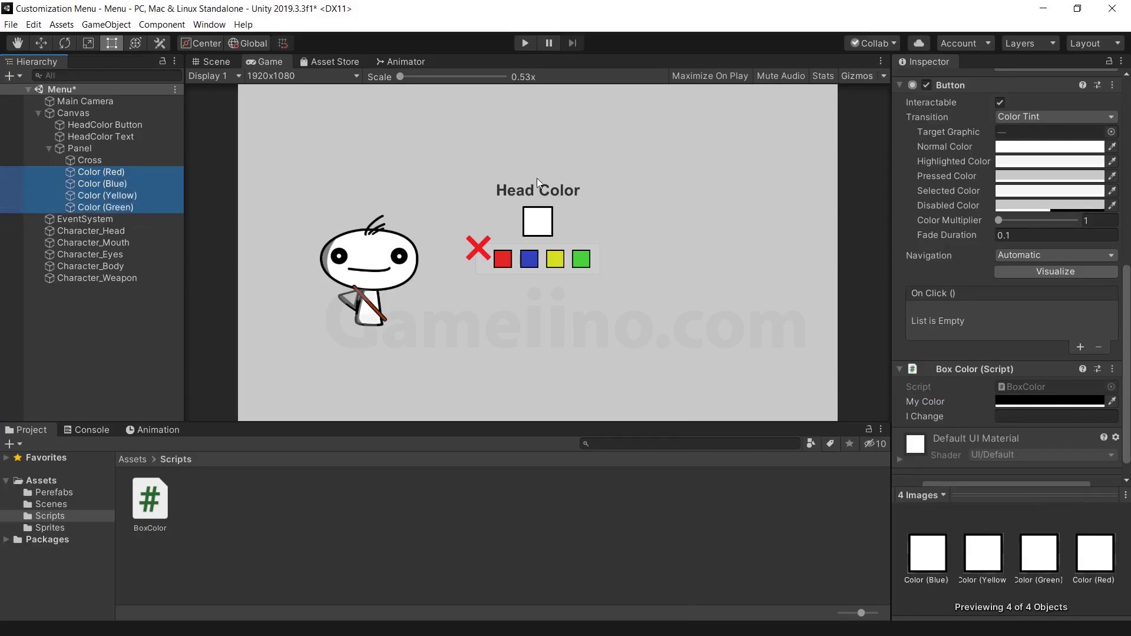
pyautogui.click(1056, 418)
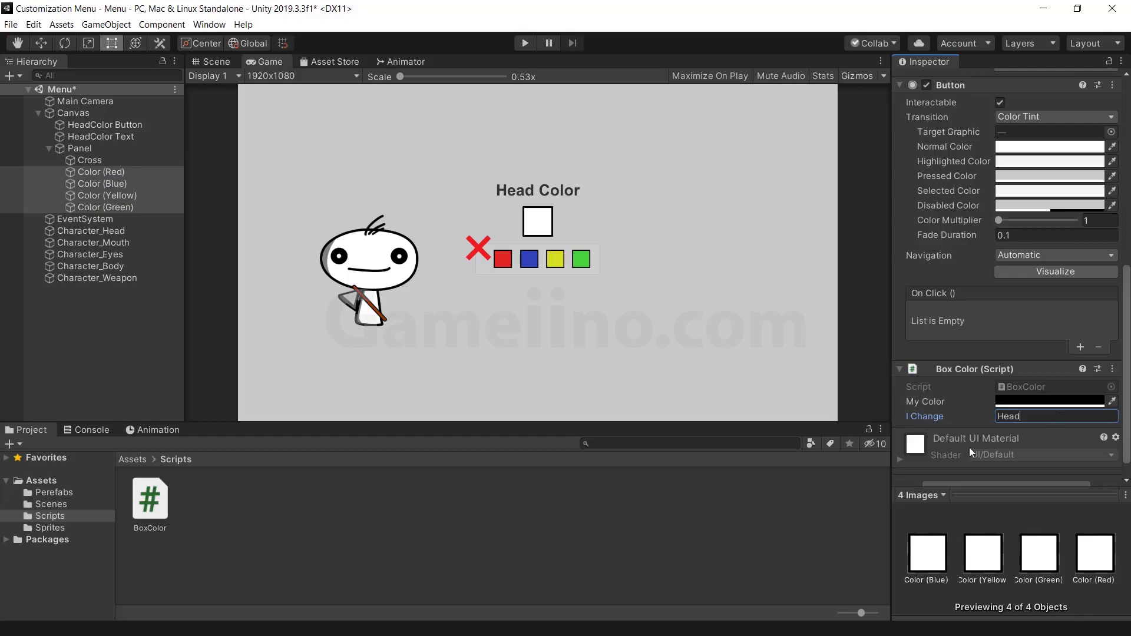
# Select Color (Red) and begin sampling its My Color with the eyedropper.
pyautogui.click(71, 171)
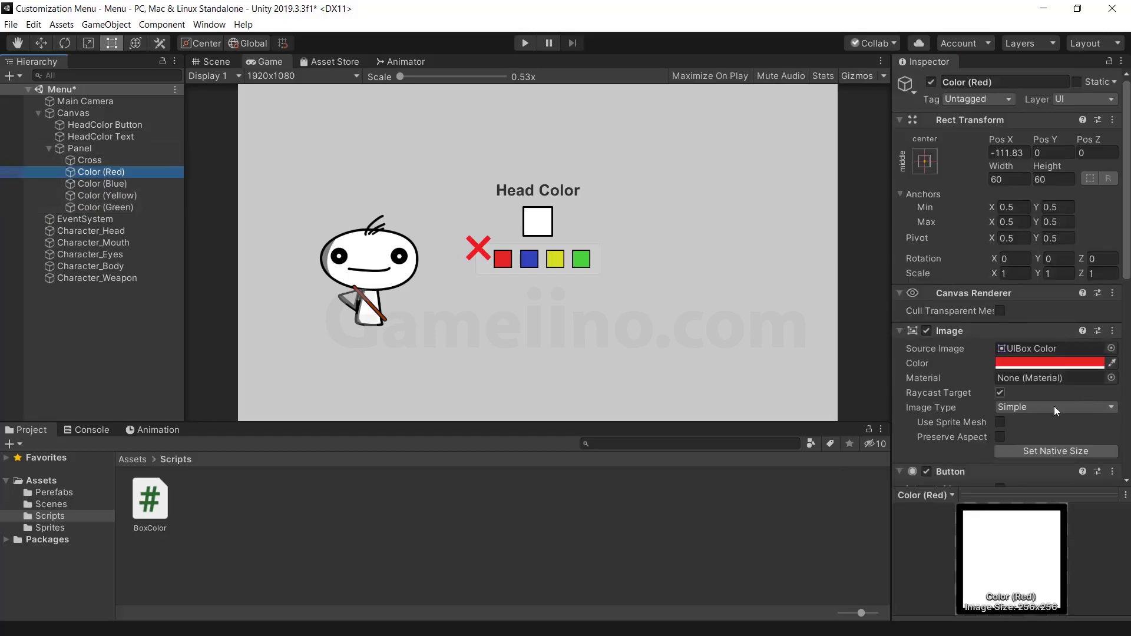
pyautogui.scroll(-5, 1126, 250)
pyautogui.scroll(3, 1125, 246)
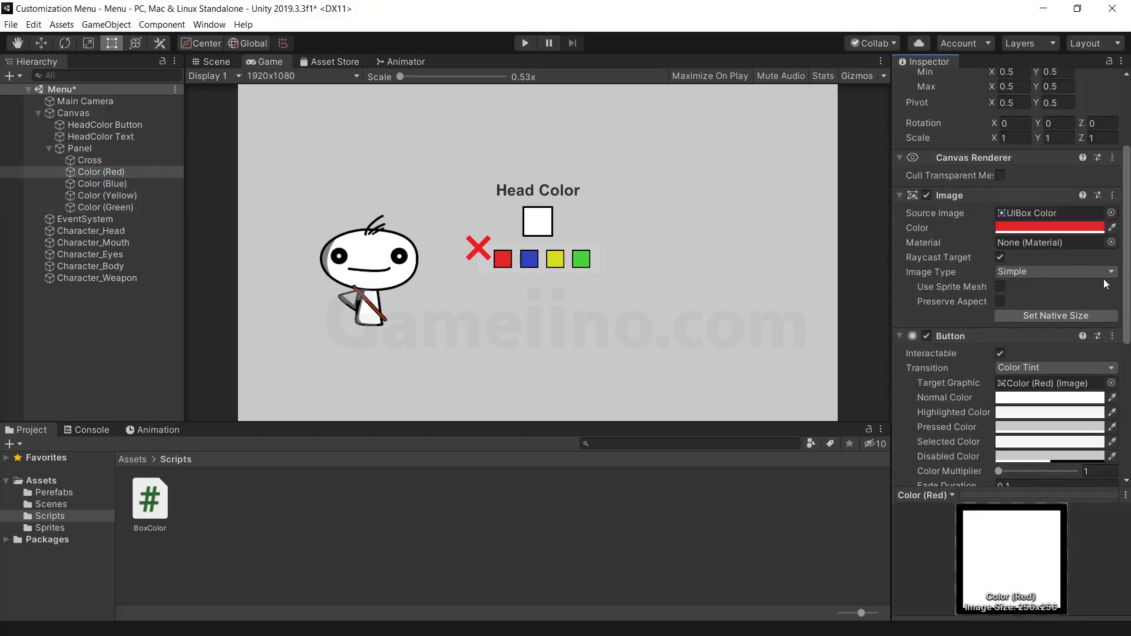
pyautogui.scroll(-1, 1125, 244)
pyautogui.scroll(-4, 1125, 244)
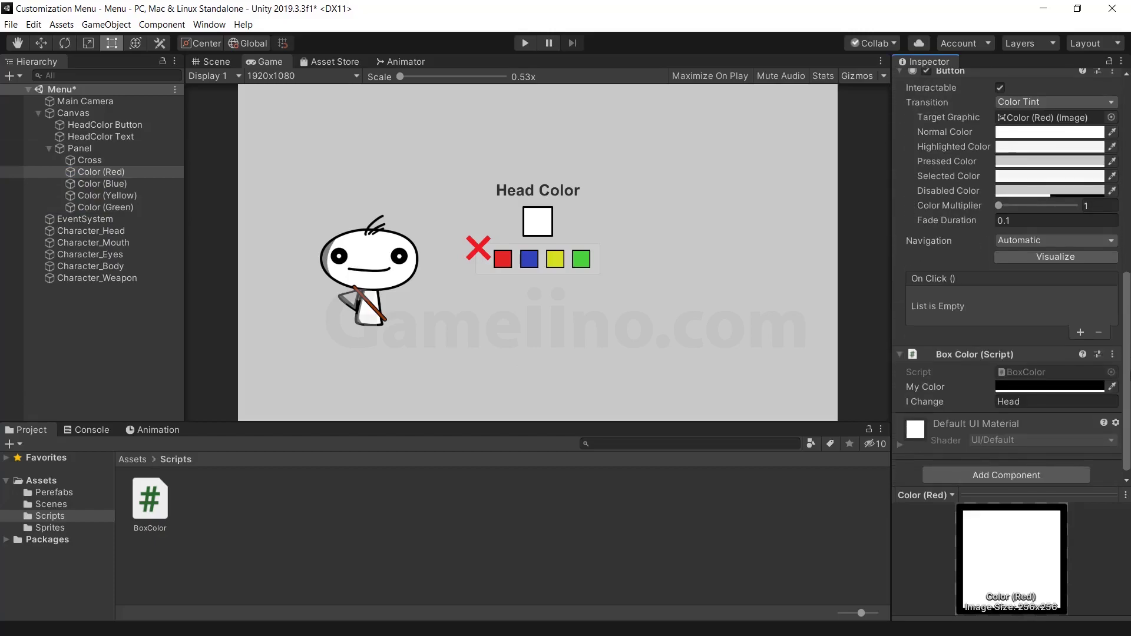
pyautogui.click(1111, 386)
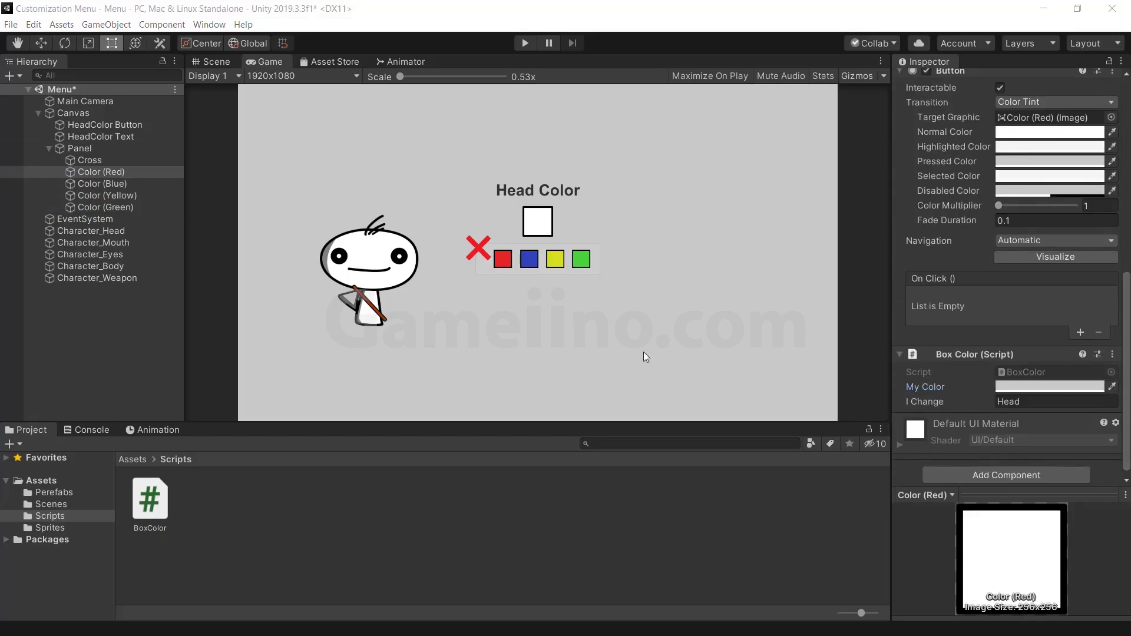
# Eyedrop each box's My Color from its square: red, blue, yellow and green.
pyautogui.click(503, 267)
pyautogui.click(102, 184)
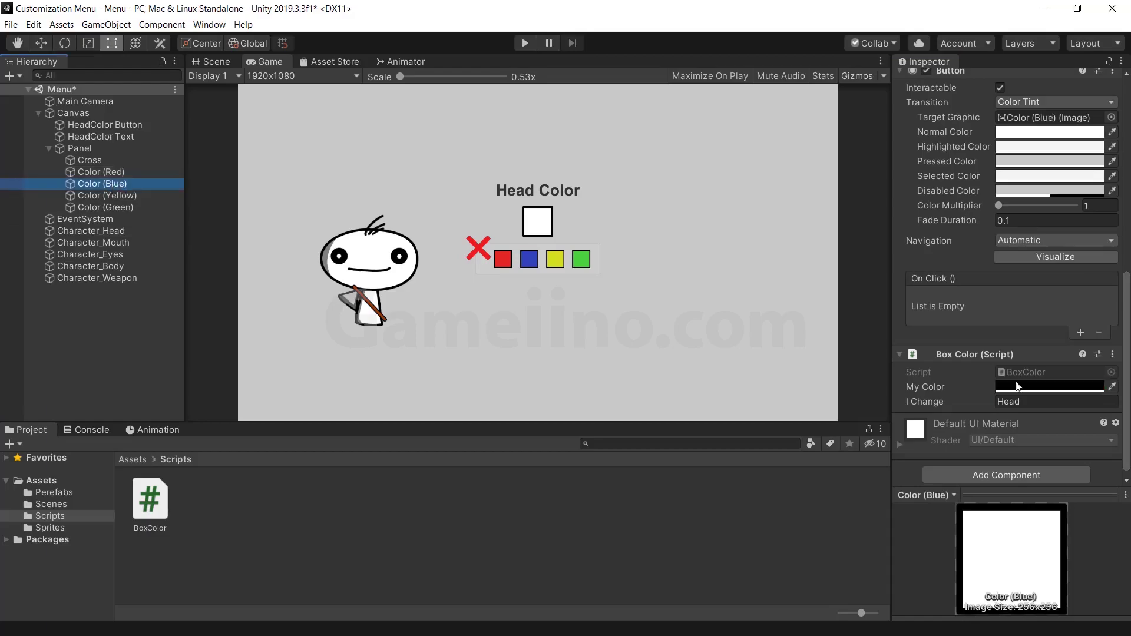
pyautogui.click(1110, 389)
pyautogui.click(529, 259)
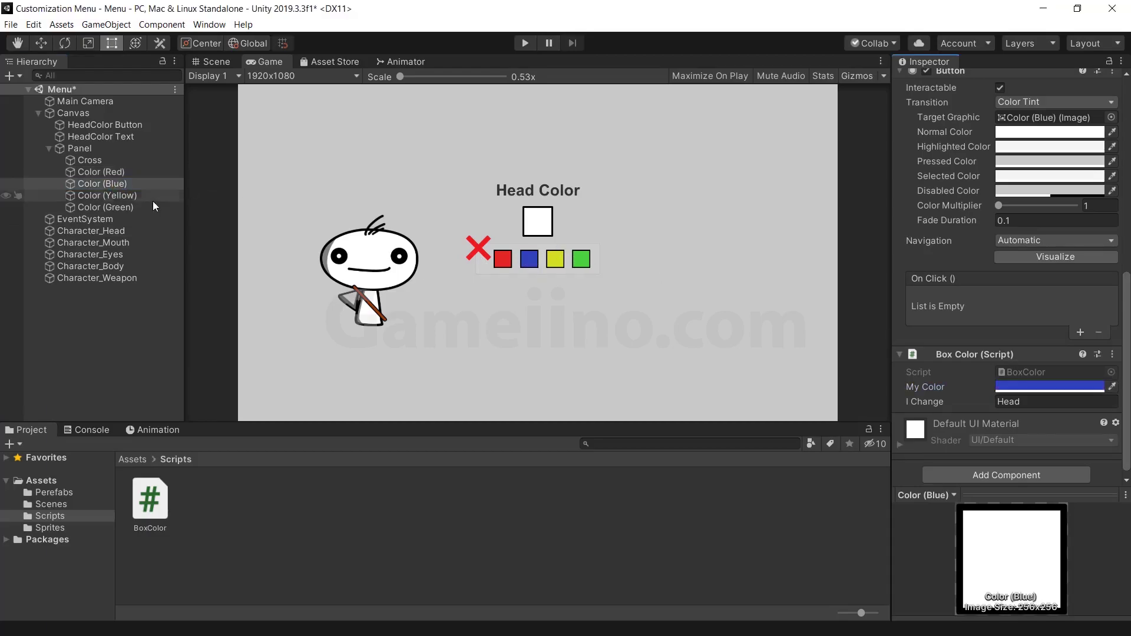
pyautogui.click(107, 195)
pyautogui.click(1111, 386)
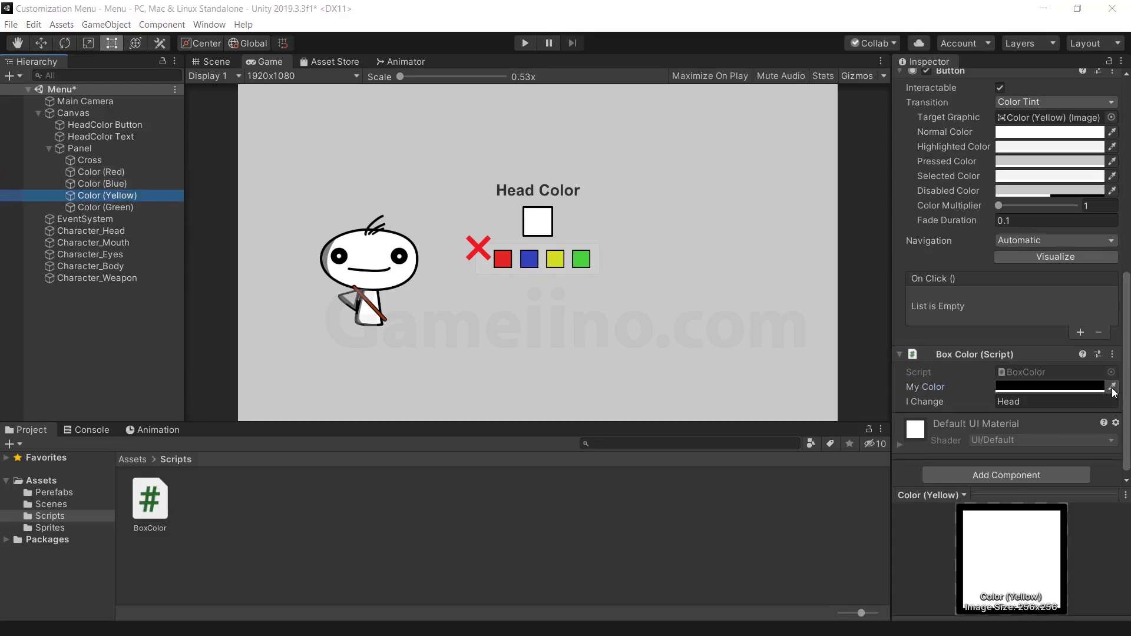
pyautogui.click(558, 261)
pyautogui.click(164, 210)
pyautogui.click(1111, 386)
pyautogui.click(581, 263)
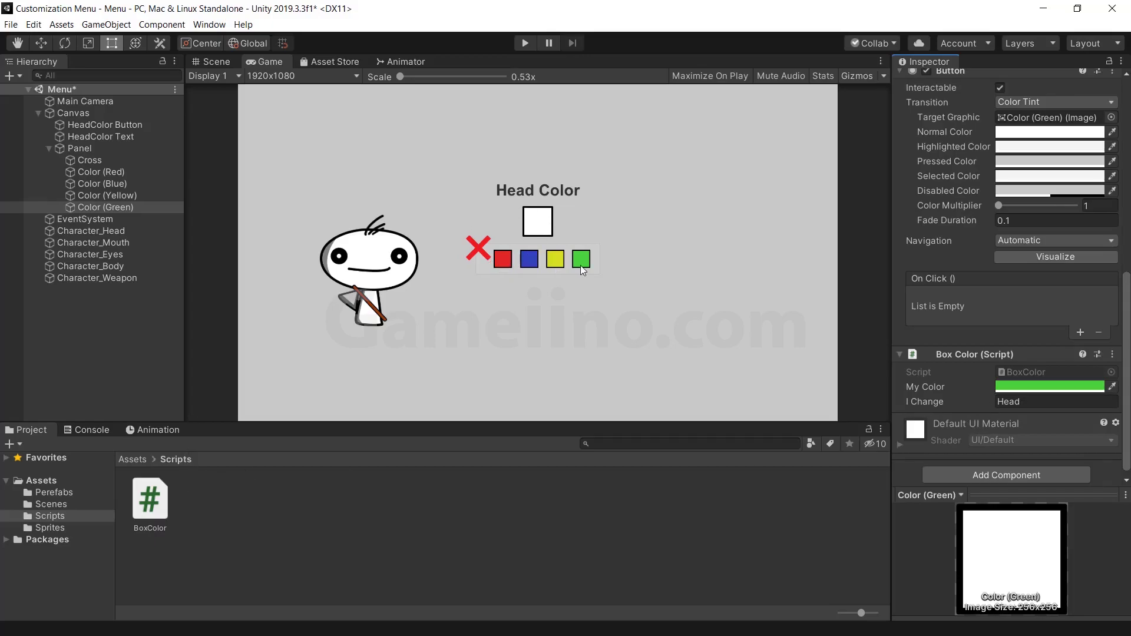
pyautogui.rightClick(193, 511)
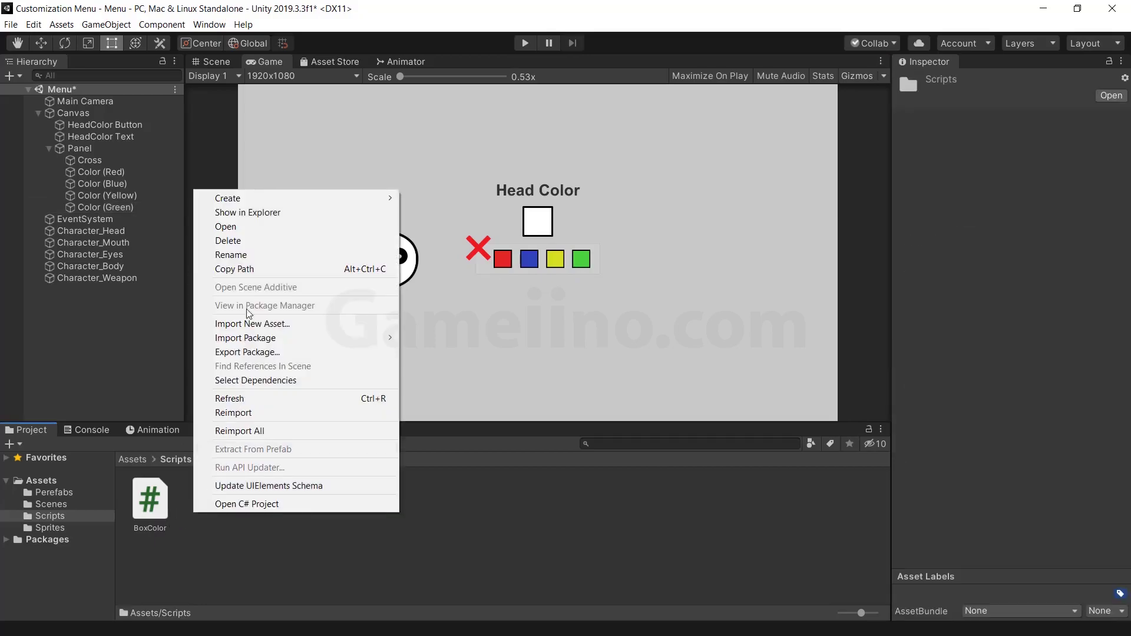
# Create a C# script named ChangingHeadColor in Scripts and open it in Visual Studio.
pyautogui.moveTo(245, 198)
pyautogui.click(443, 150)
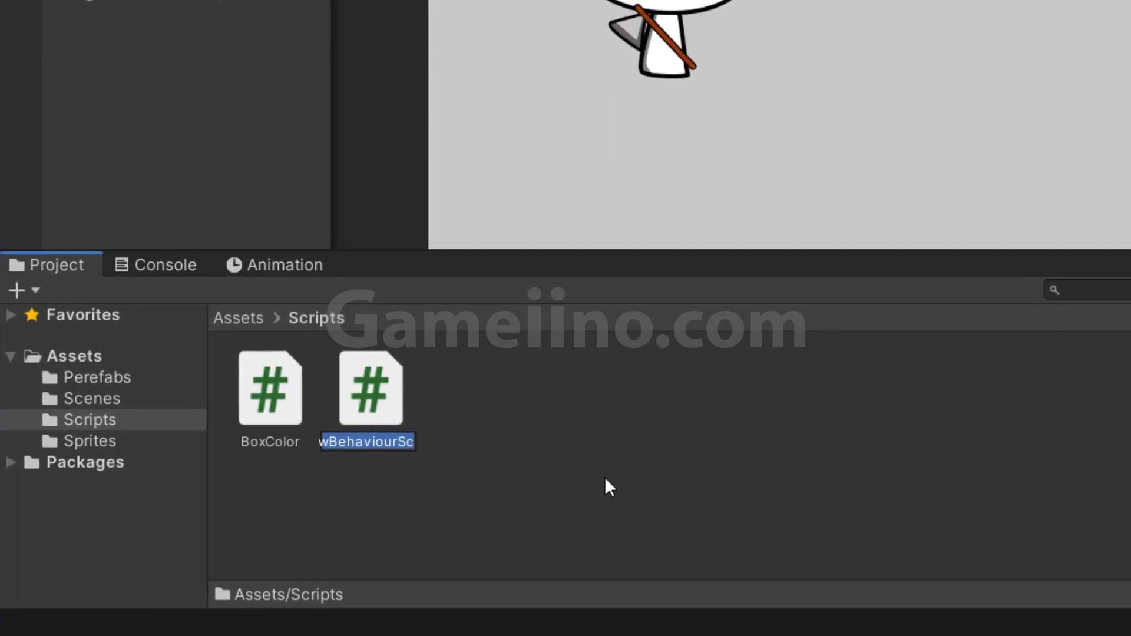
pyautogui.write('Changing')
pyautogui.write('Head')
pyautogui.write('Color')
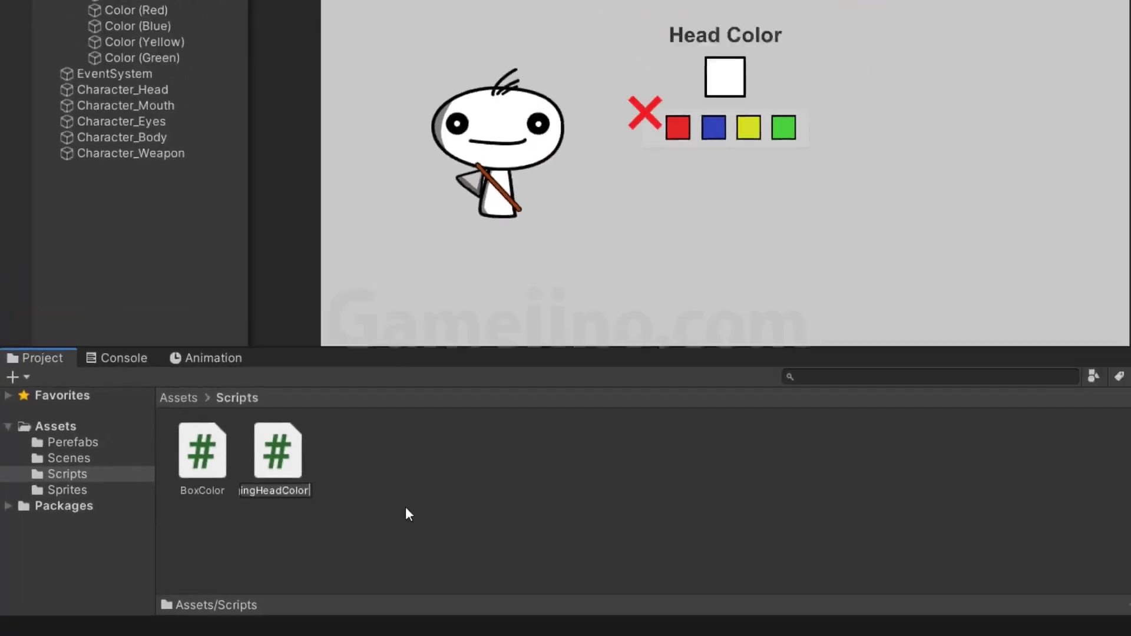
pyautogui.press('Return')
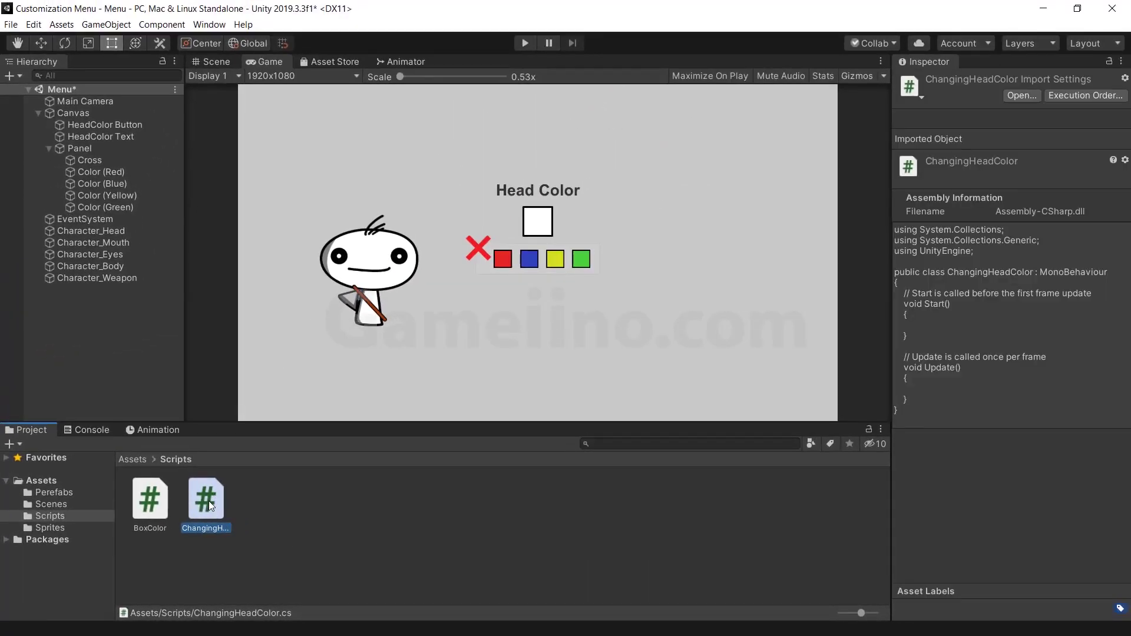
pyautogui.doubleClick(209, 500)
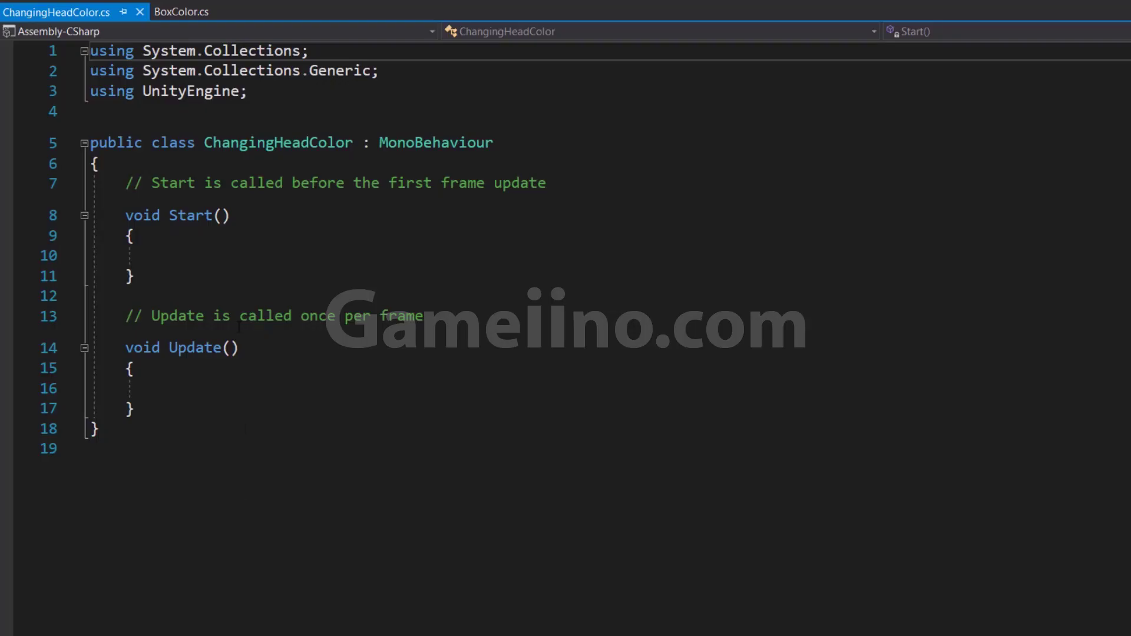
# Replace Start and Update with a public GameObject headPanel field.
pyautogui.moveTo(147, 412); pyautogui.dragTo(128, 184)
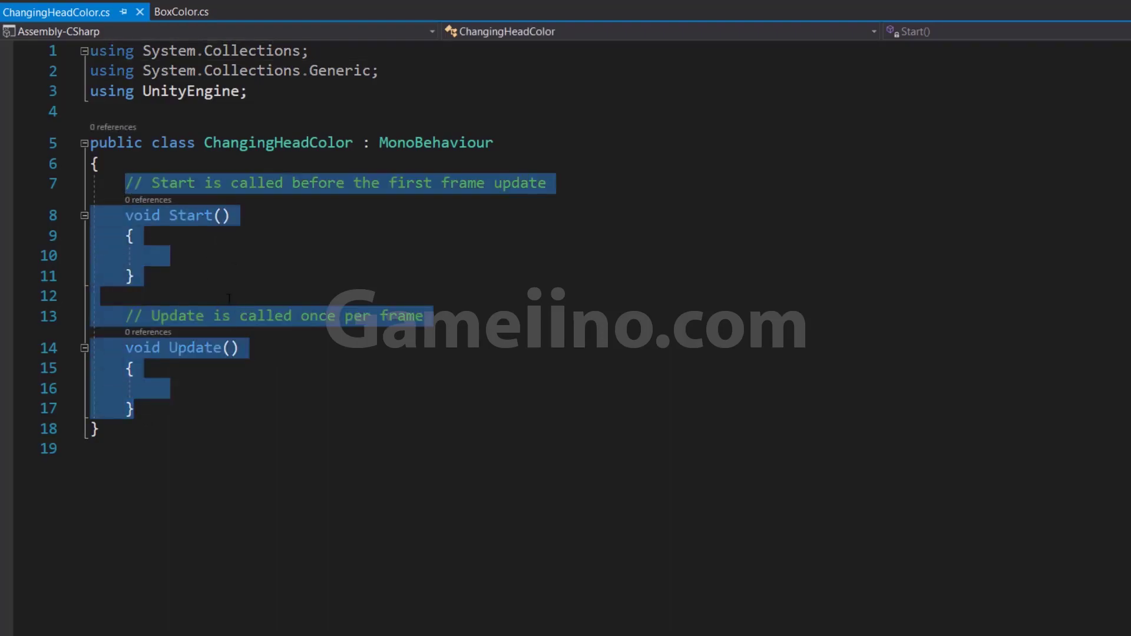
pyautogui.write('public Game')
pyautogui.press('Tab')
pyautogui.write('headPanel')
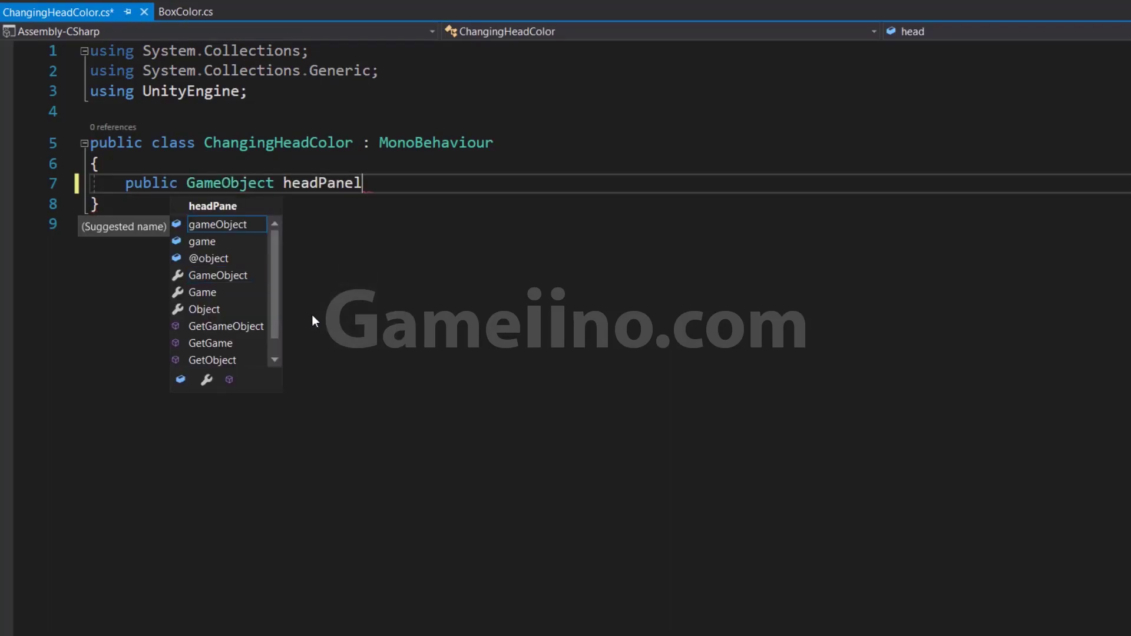
pyautogui.write(';')
pyautogui.press('Return')
pyautogui.press('Return')
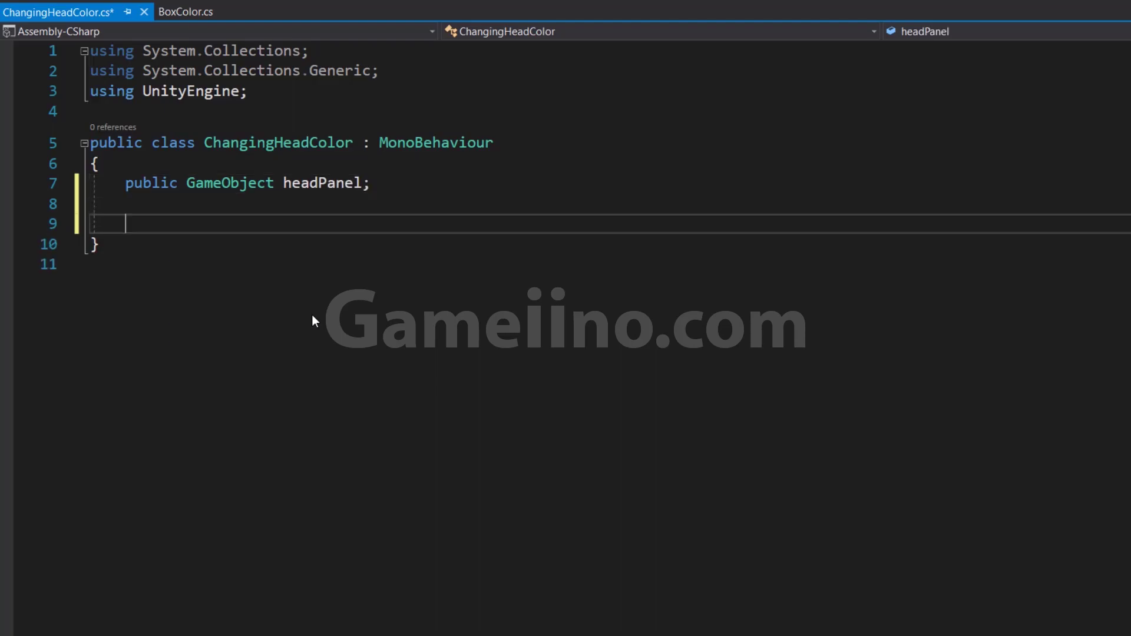
# Add a public OpenPanel method calling headPanel.SetActive(true).
pyautogui.write('public void')
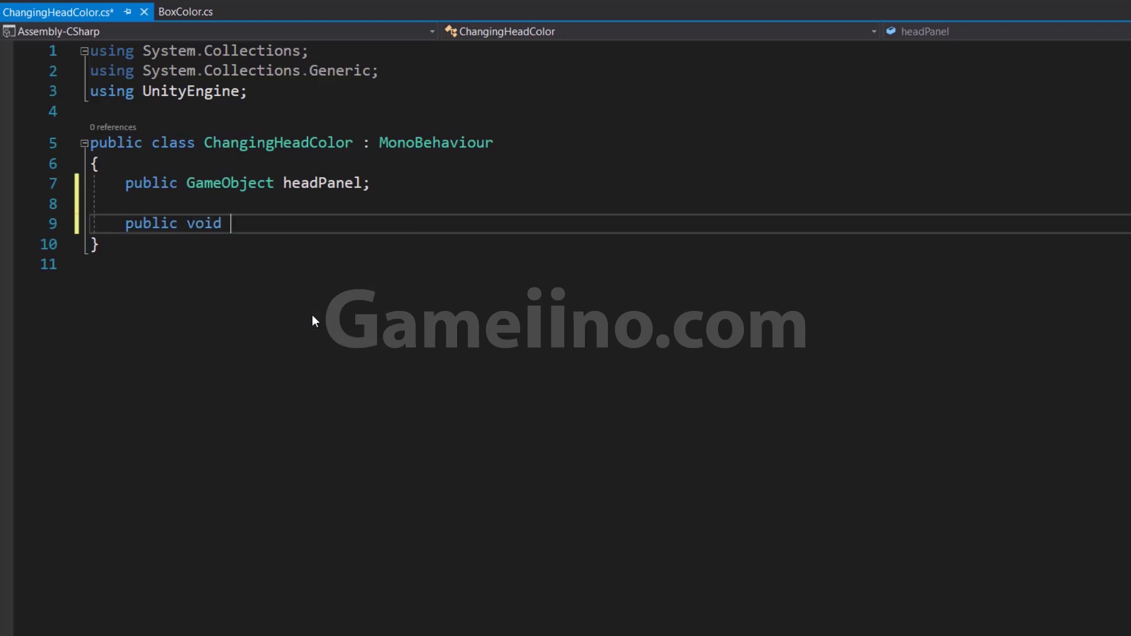
pyautogui.write('OpenPanel()')
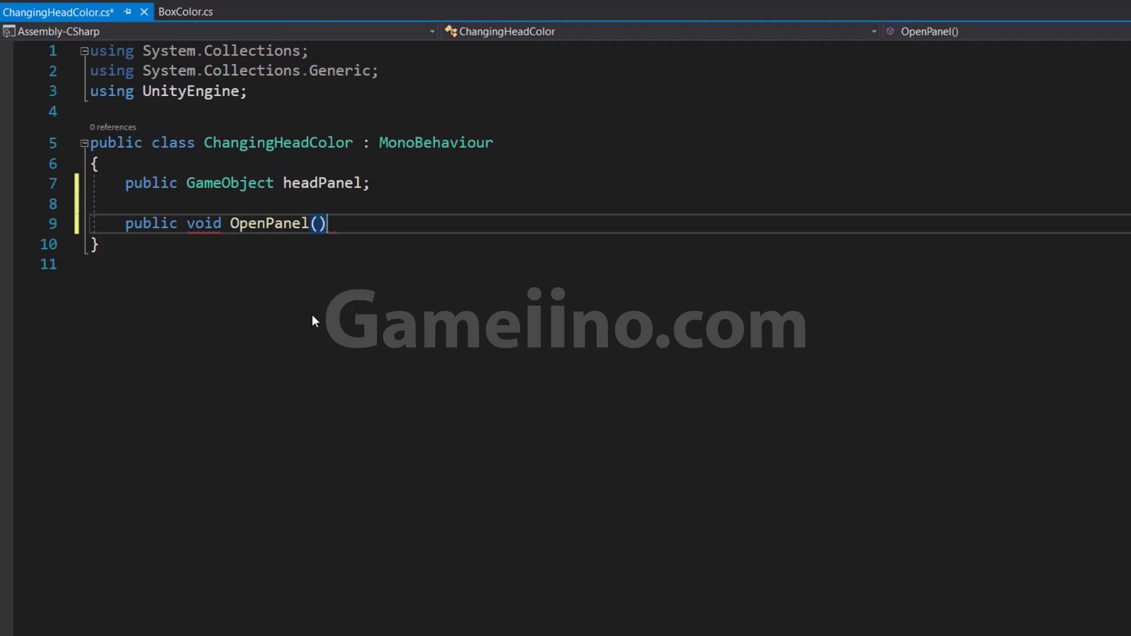
pyautogui.write('{')
pyautogui.press('Return')
pyautogui.write('head')
pyautogui.press('Tab')
pyautogui.write('(true);')
pyautogui.press('Left')
pyautogui.press('Left')
pyautogui.press('Left')
pyautogui.press('Left')
pyautogui.press('Left')
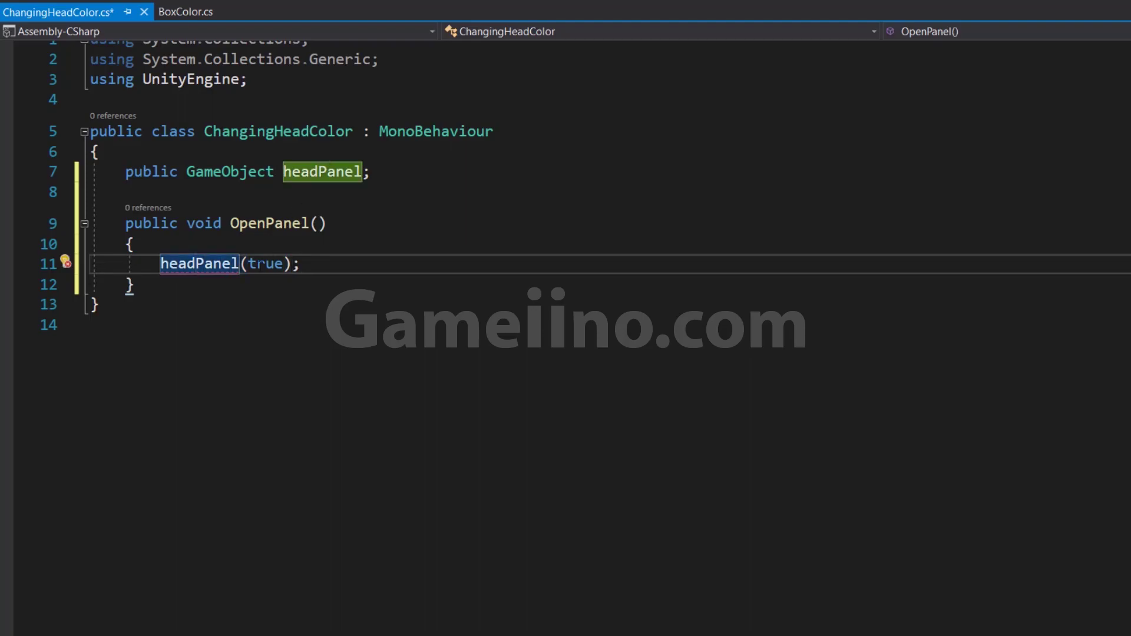
pyautogui.click(239, 263)
pyautogui.write('.Se')
pyautogui.press('Tab')
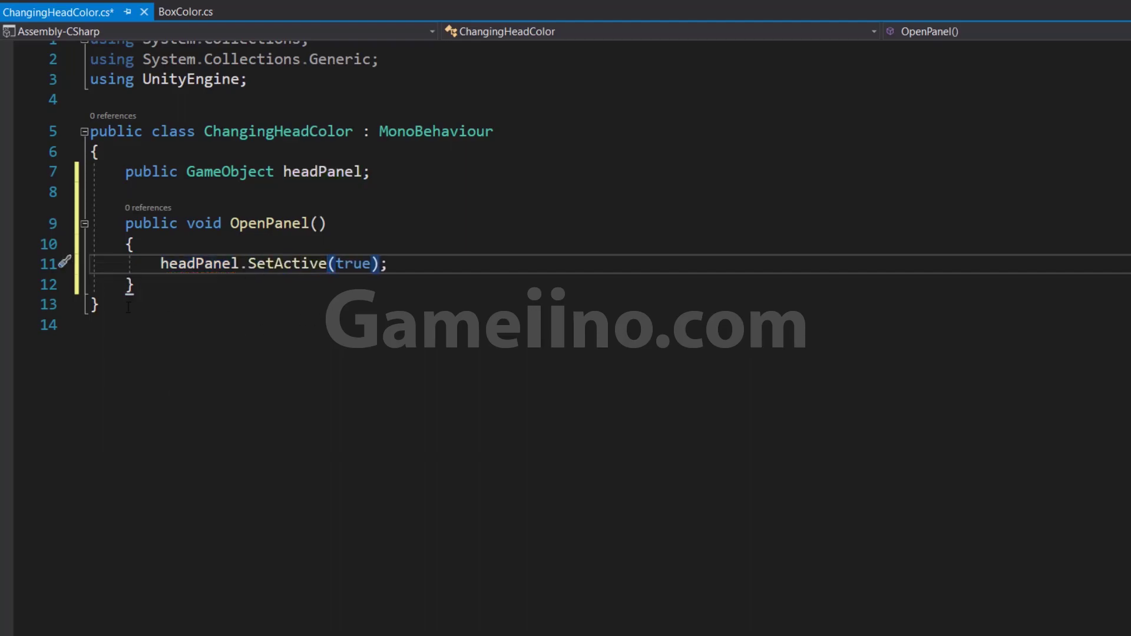
# Duplicate it as ClosePanel calling SetActive(false) and save the script.
pyautogui.moveTo(125, 223); pyautogui.dragTo(137, 285)
pyautogui.hotkey('ctrl', 'c')
pyautogui.click(142, 279)
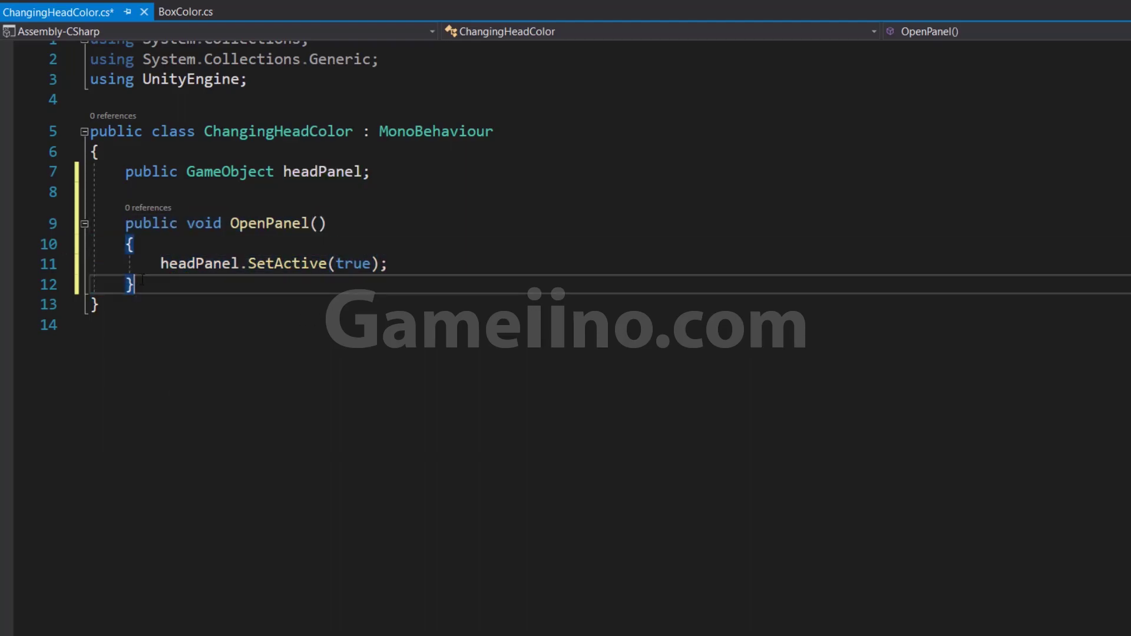
pyautogui.press('Return')
pyautogui.press('Return')
pyautogui.hotkey('ctrl', 'v')
pyautogui.moveTo(265, 324); pyautogui.dragTo(231, 324)
pyautogui.write('Close')
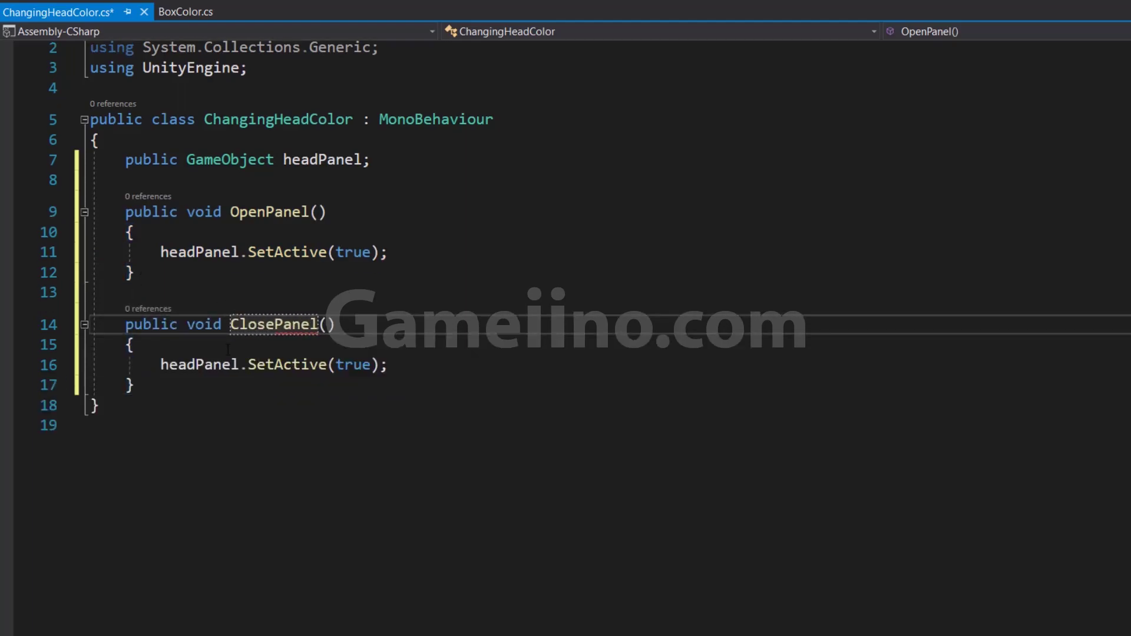
pyautogui.doubleClick(359, 365)
pyautogui.write('f')
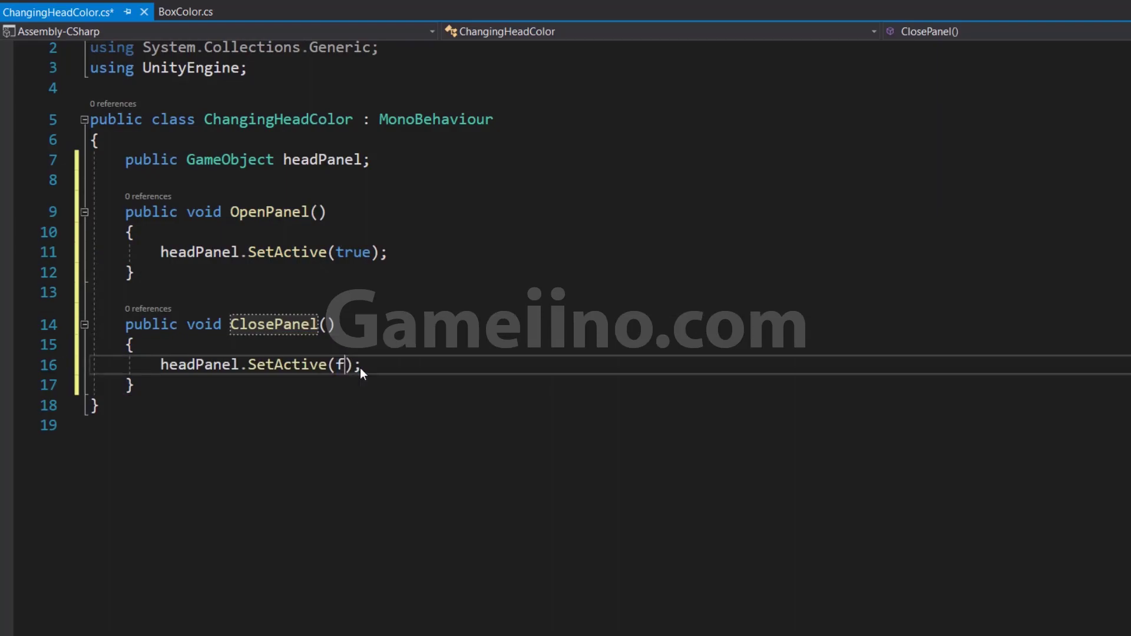
pyautogui.write('alse')
pyautogui.press('Tab')
pyautogui.hotkey('ctrl', 's')
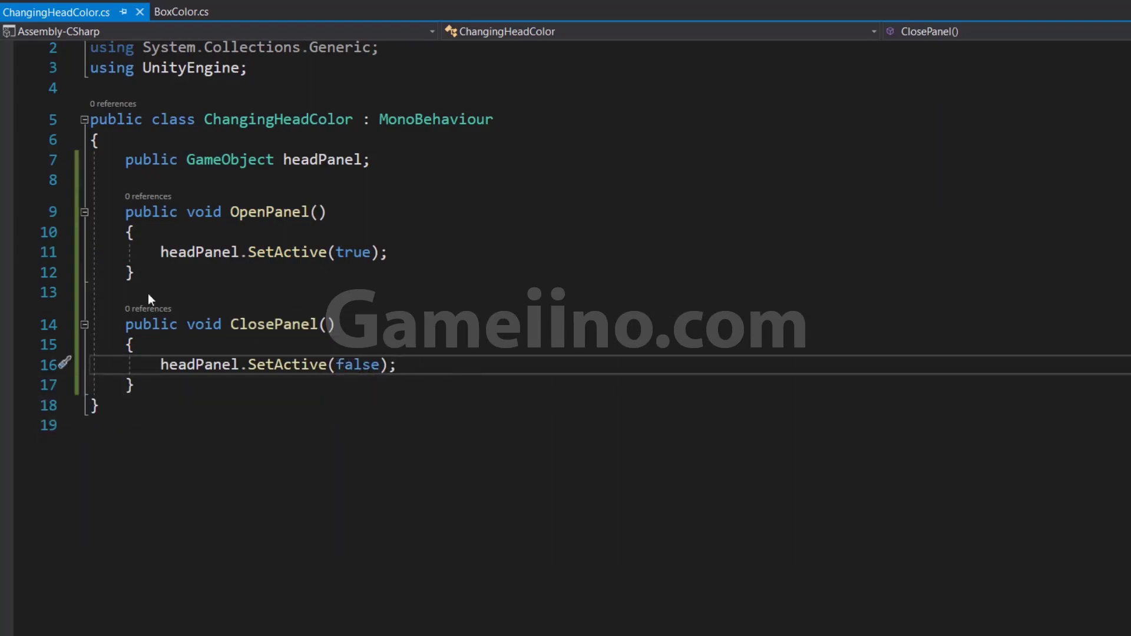
pyautogui.scroll(1, 415, 119)
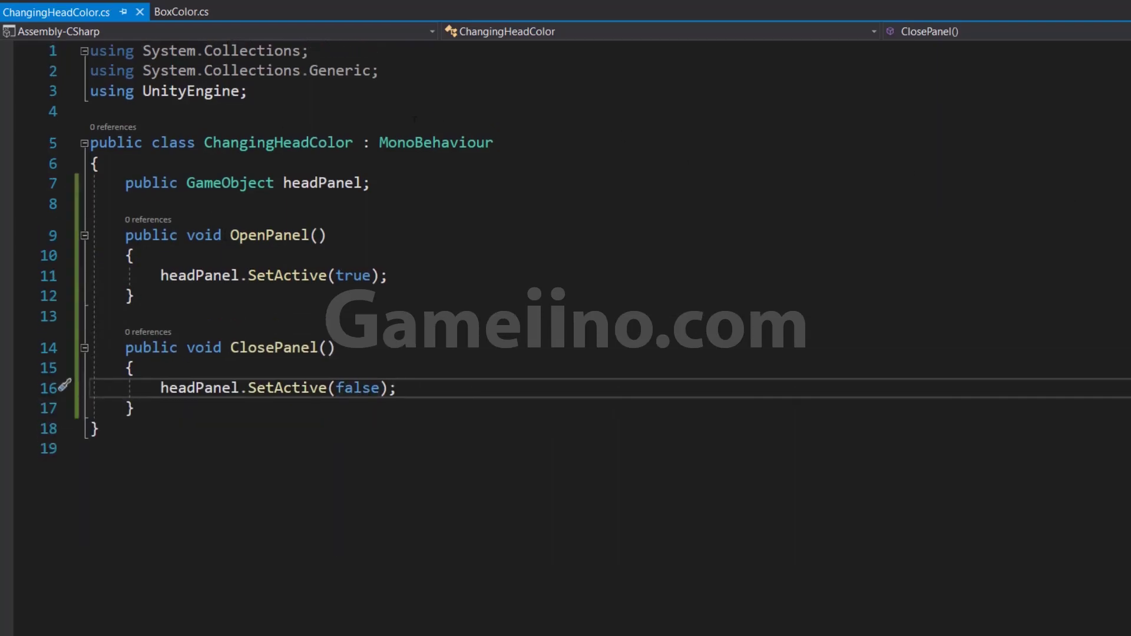
pyautogui.moveTo(391, 70); pyautogui.dragTo(90, 50)
# Delete the unused using lines, save, and add a public Image field below headPanel.
pyautogui.press('Delete')
pyautogui.press('Delete')
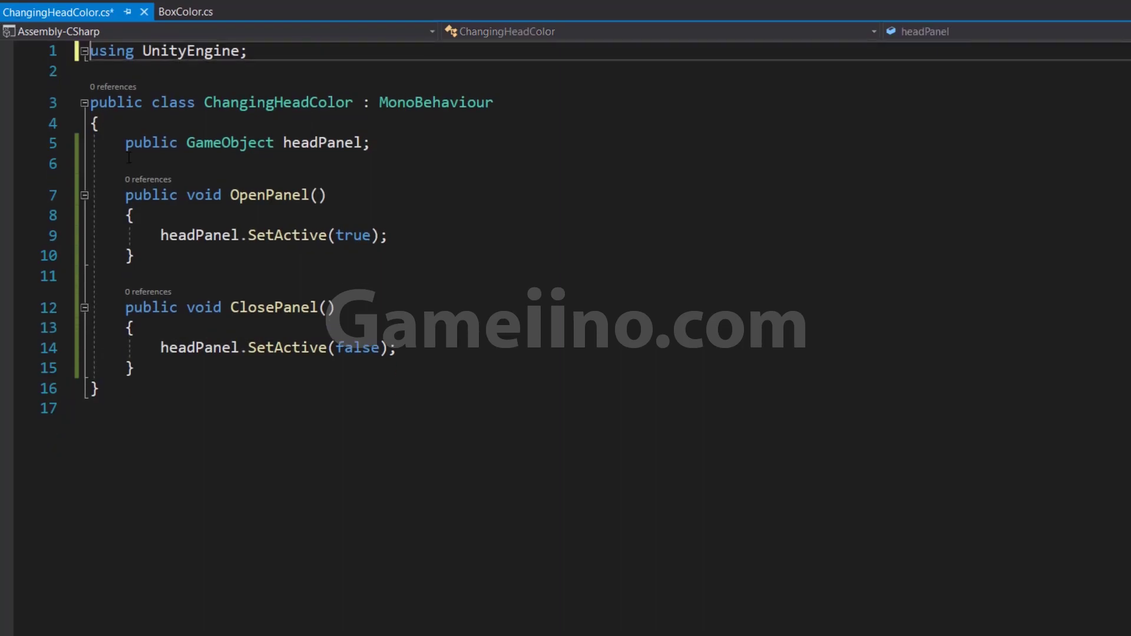
pyautogui.hotkey('ctrl', 's')
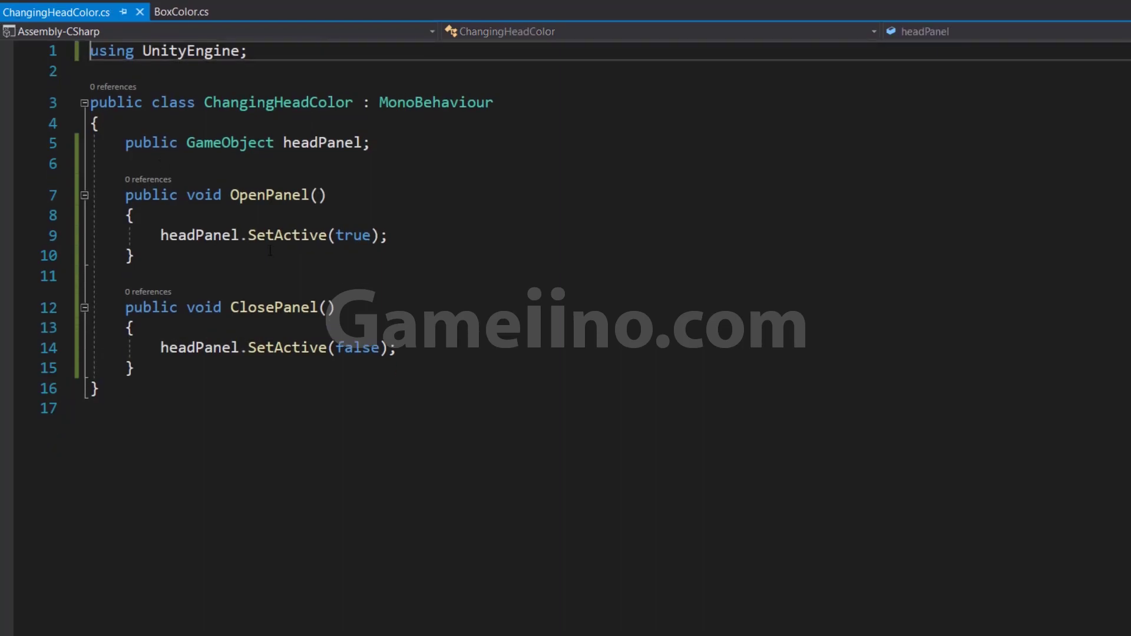
pyautogui.click(416, 139)
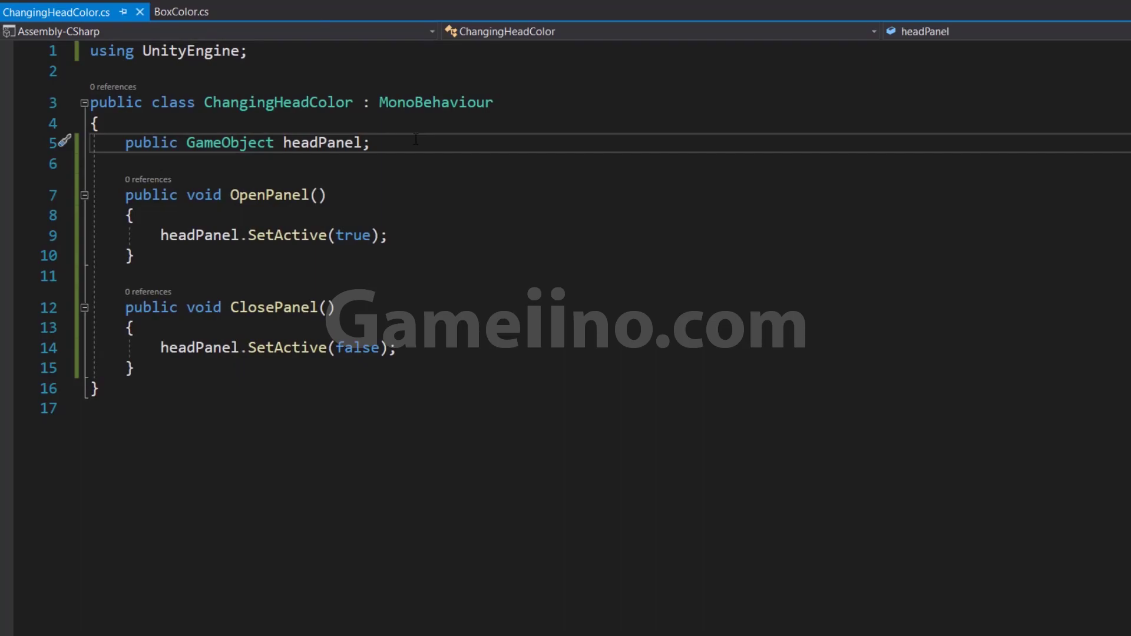
pyautogui.press('Return')
pyautogui.press('Return')
pyautogui.write('pub')
pyautogui.press('Tab')
pyautogui.write('Image head')
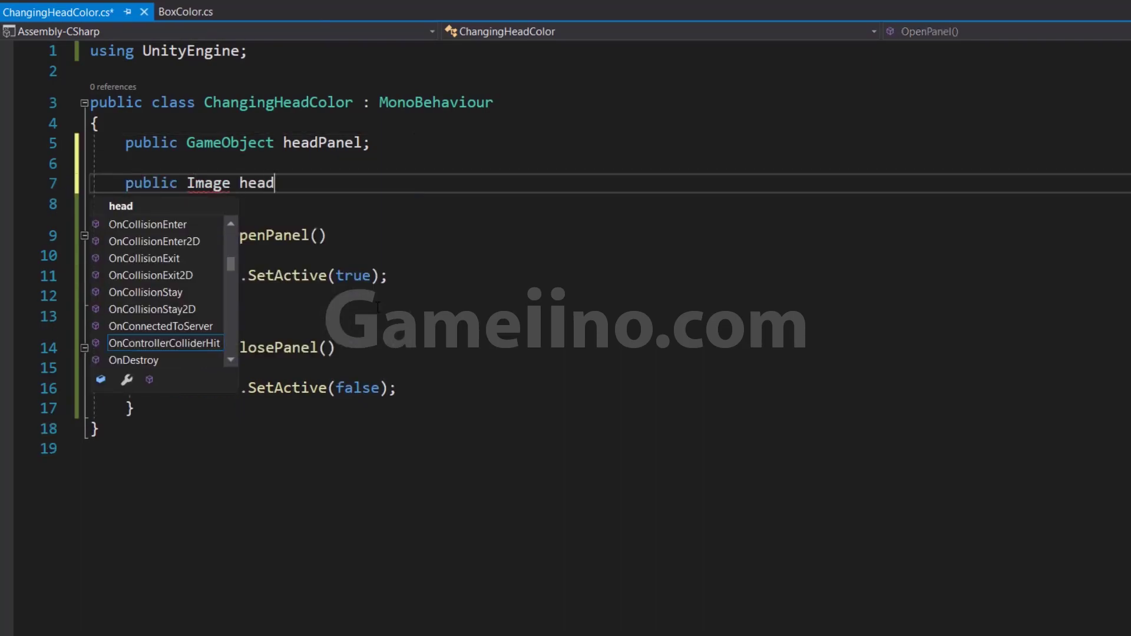
pyautogui.write('Spr')
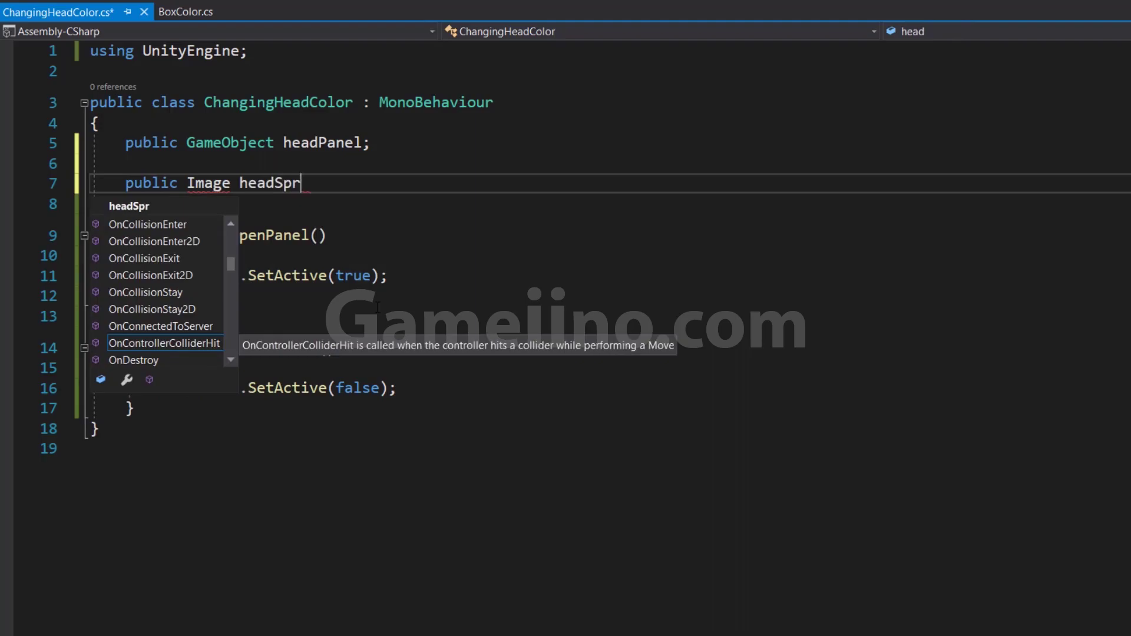
pyautogui.write('ite;')
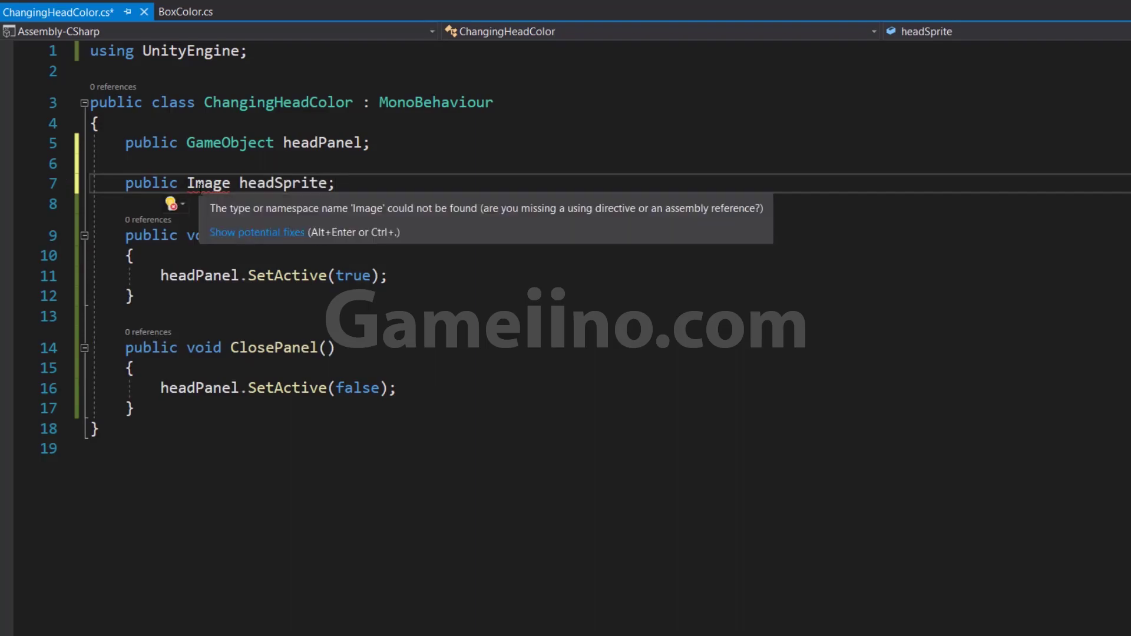
# Add 'using UnityEngine.UI;' at the top of the file.
pyautogui.press('Up')
pyautogui.press('Up')
pyautogui.press('Up')
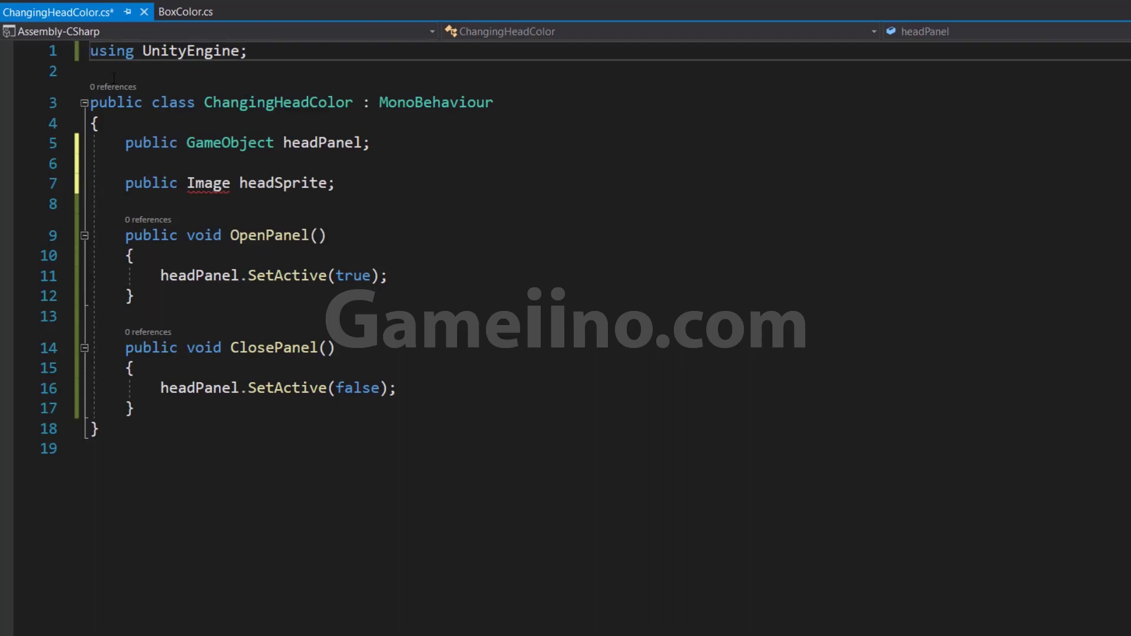
pyautogui.press('Return')
pyautogui.press('Up')
pyautogui.write('using Unity')
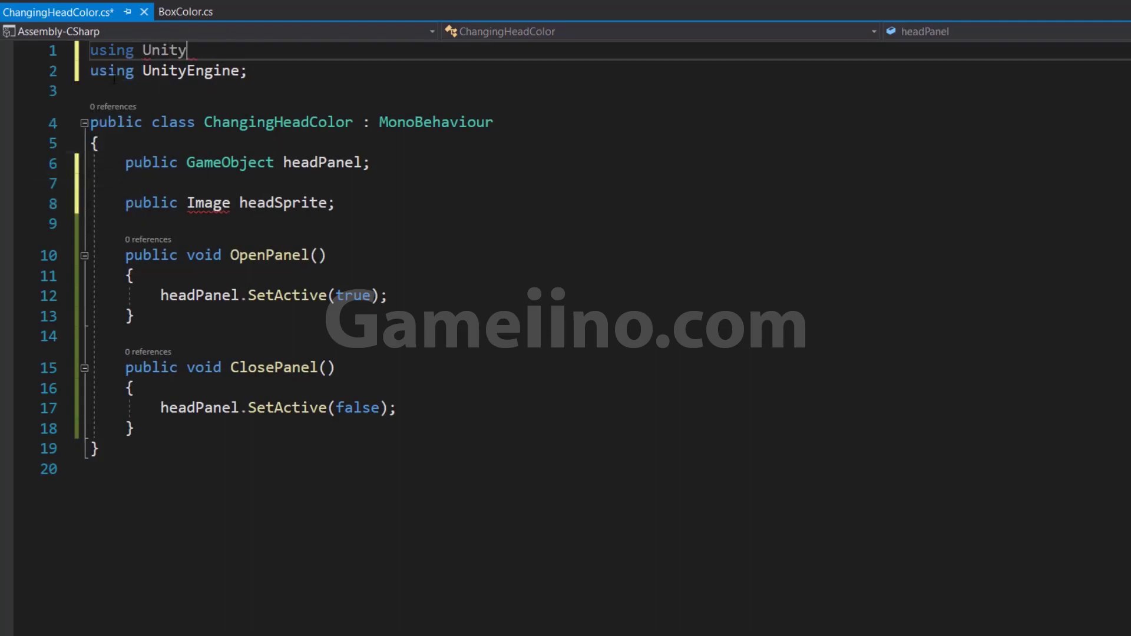
pyautogui.write('Engine.UI')
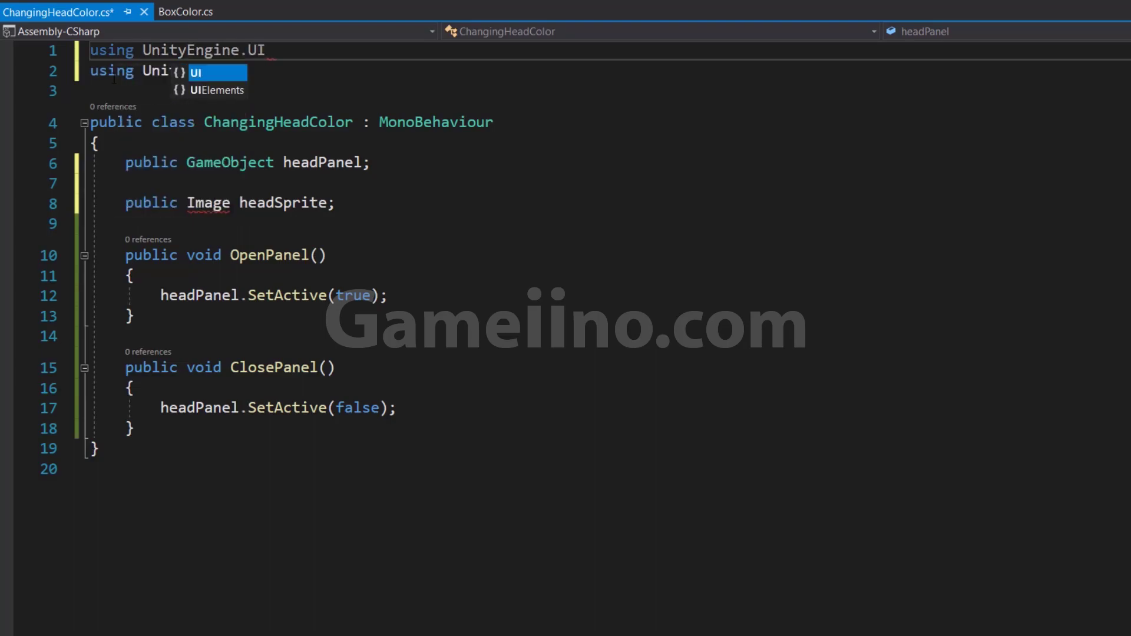
pyautogui.write(';')
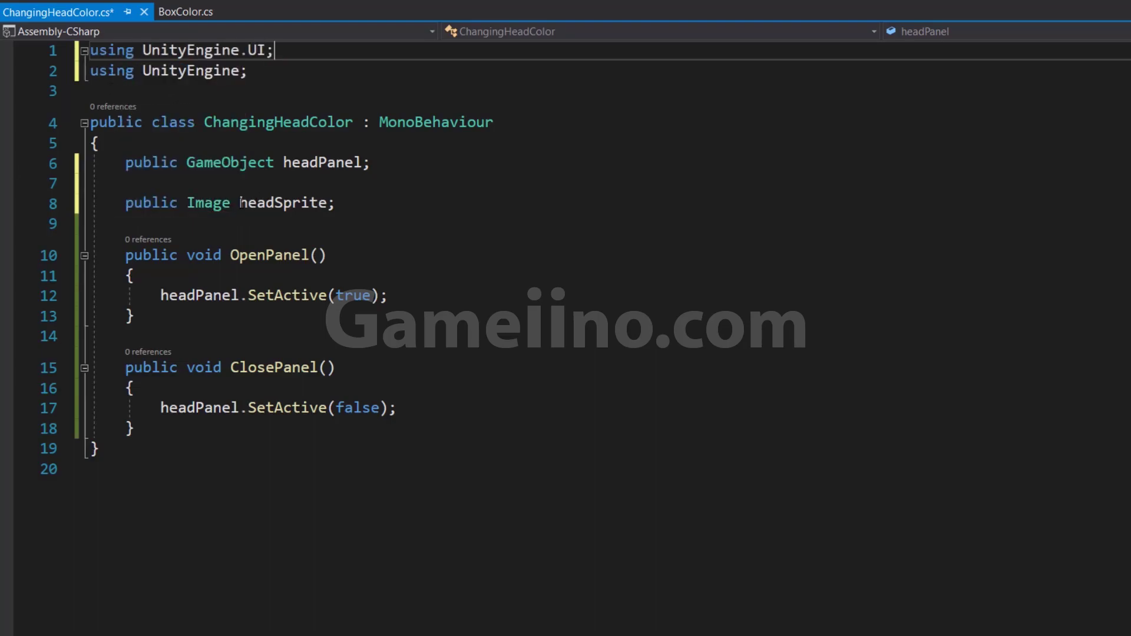
# Add a public SpriteRenderer headSprite field above the Image field.
pyautogui.moveTo(239, 202); pyautogui.dragTo(339, 200)
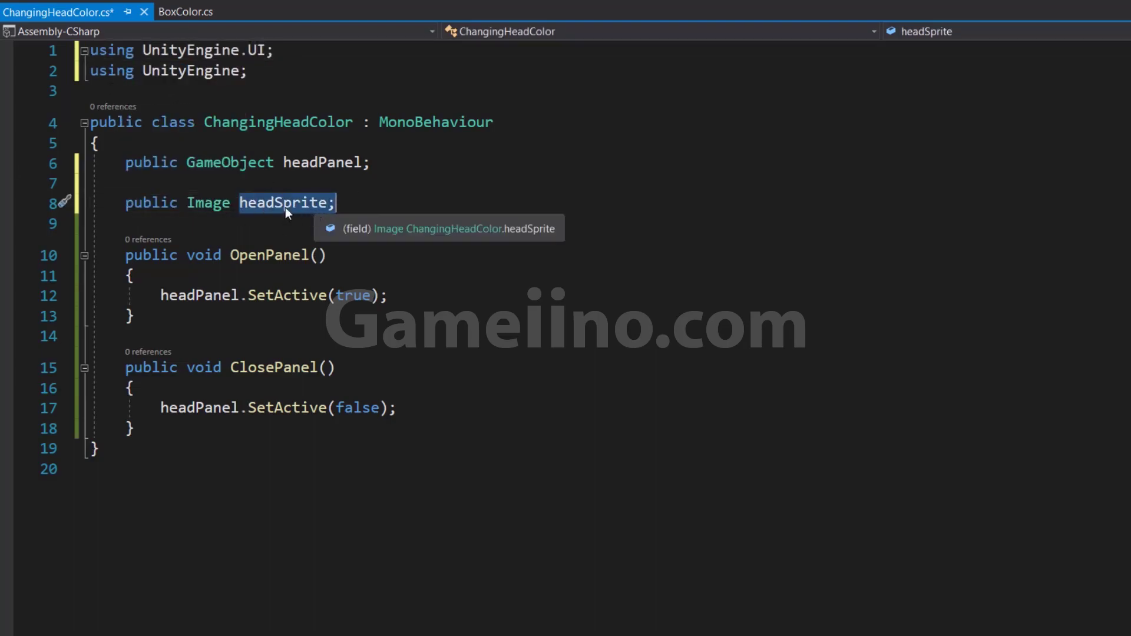
pyautogui.press('End')
pyautogui.press('Up')
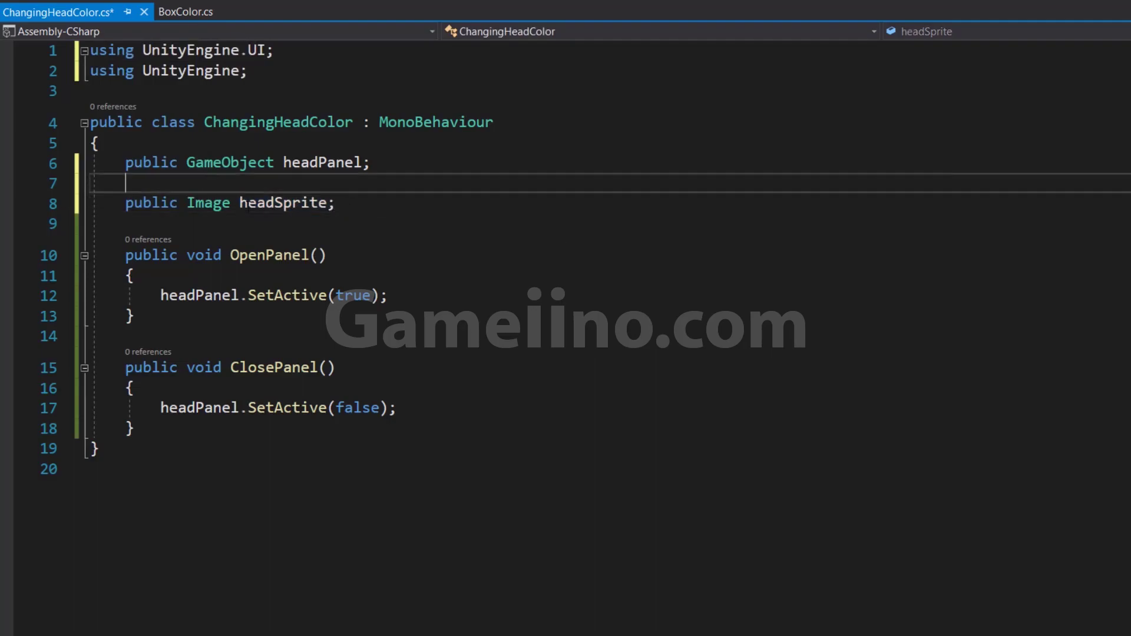
pyautogui.press('Return')
pyautogui.write('public ')
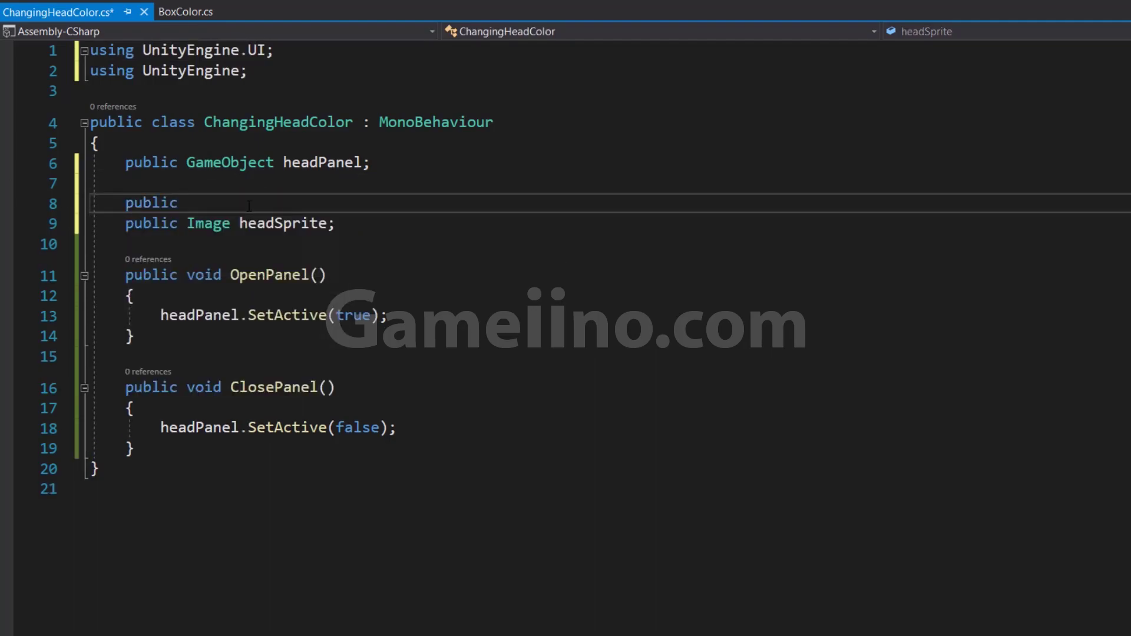
pyautogui.write('Sprite')
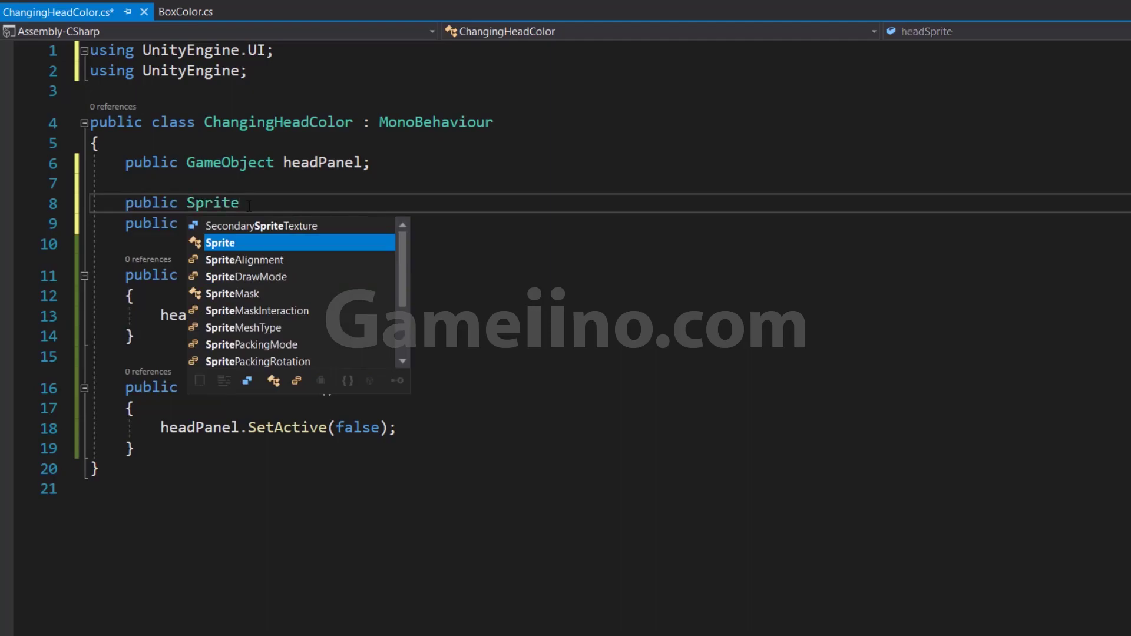
pyautogui.write('Rene')
pyautogui.press('Tab')
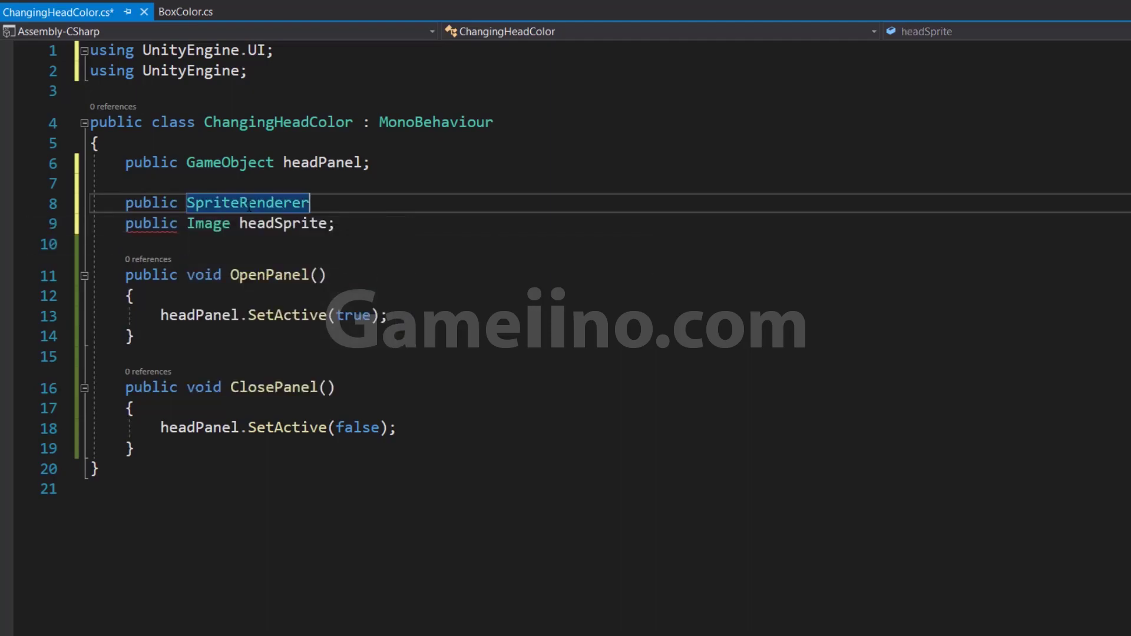
pyautogui.write('ha')
pyautogui.press('BackSpace')
pyautogui.write('eadSprite;')
# Rename the Image field to headImage and save the script.
pyautogui.press('Down')
pyautogui.press('Left')
pyautogui.hotkey('shift', 'Left')
pyautogui.hotkey('shift', 'Left')
pyautogui.hotkey('shift', 'Left')
pyautogui.hotkey('shift', 'Left')
pyautogui.hotkey('shift', 'Left')
pyautogui.write('Image')
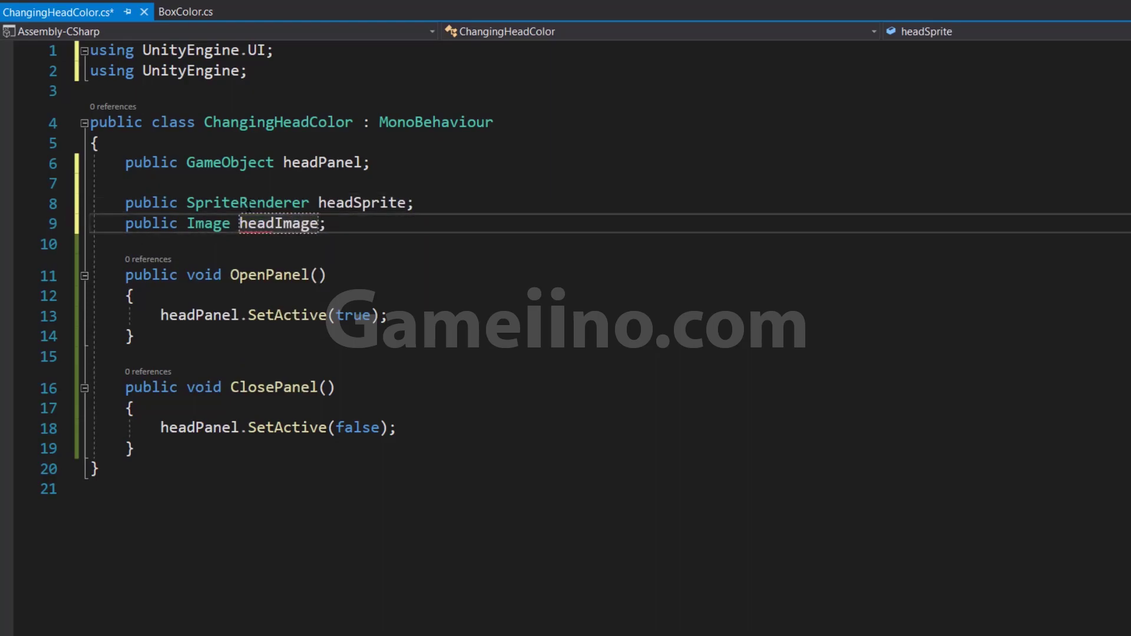
pyautogui.click(420, 212)
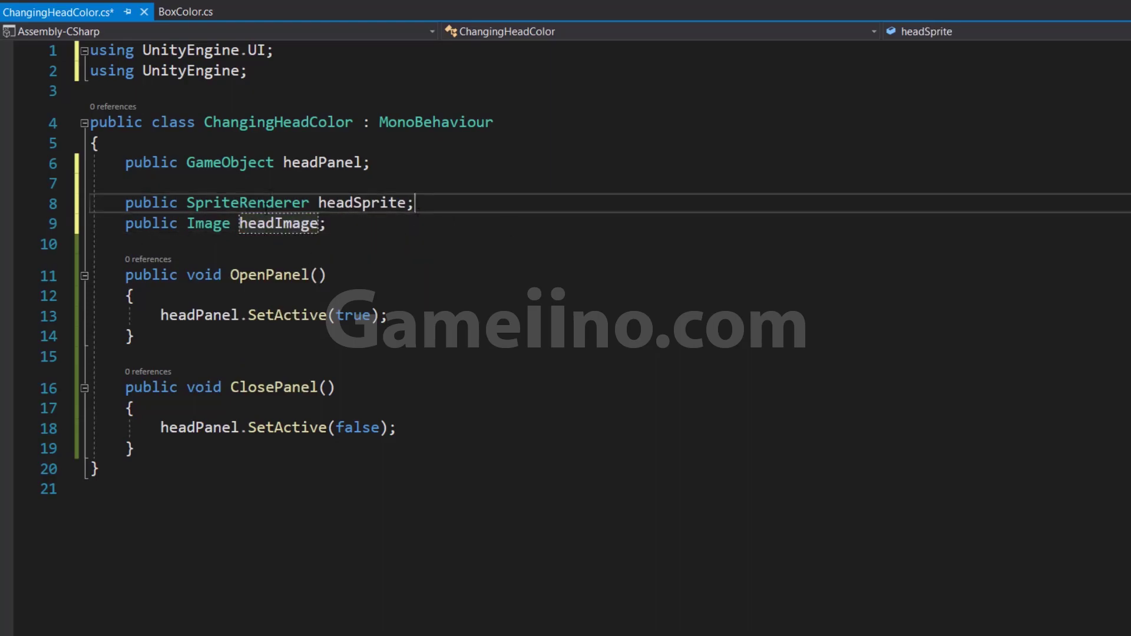
pyautogui.hotkey('ctrl', 's')
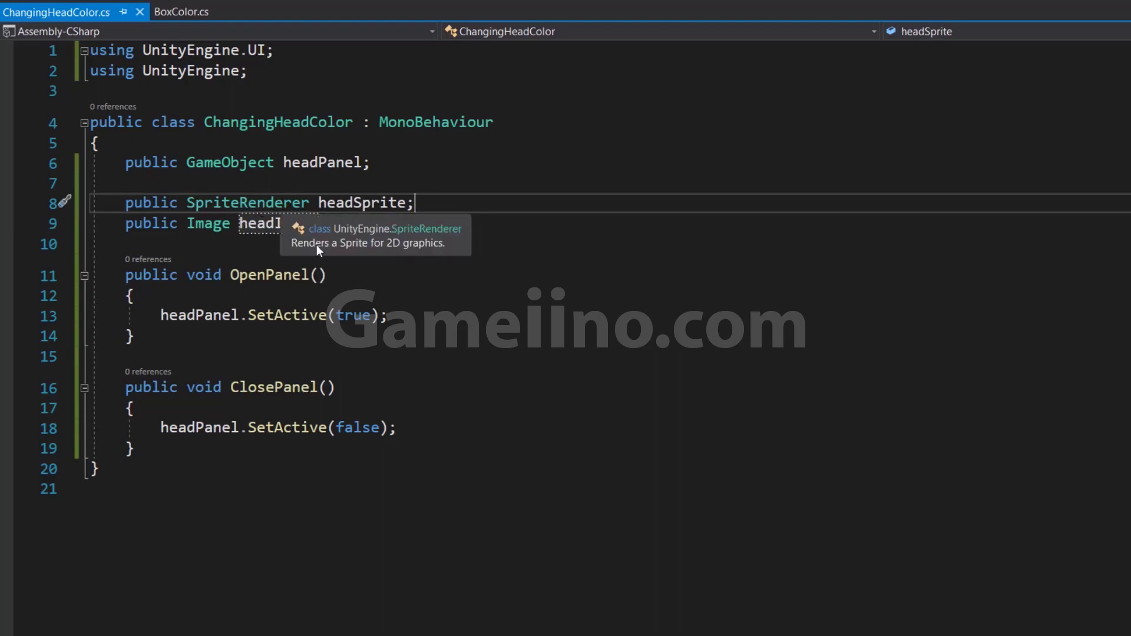
pyautogui.click(327, 223)
pyautogui.press('Return')
pyautogui.press('Return')
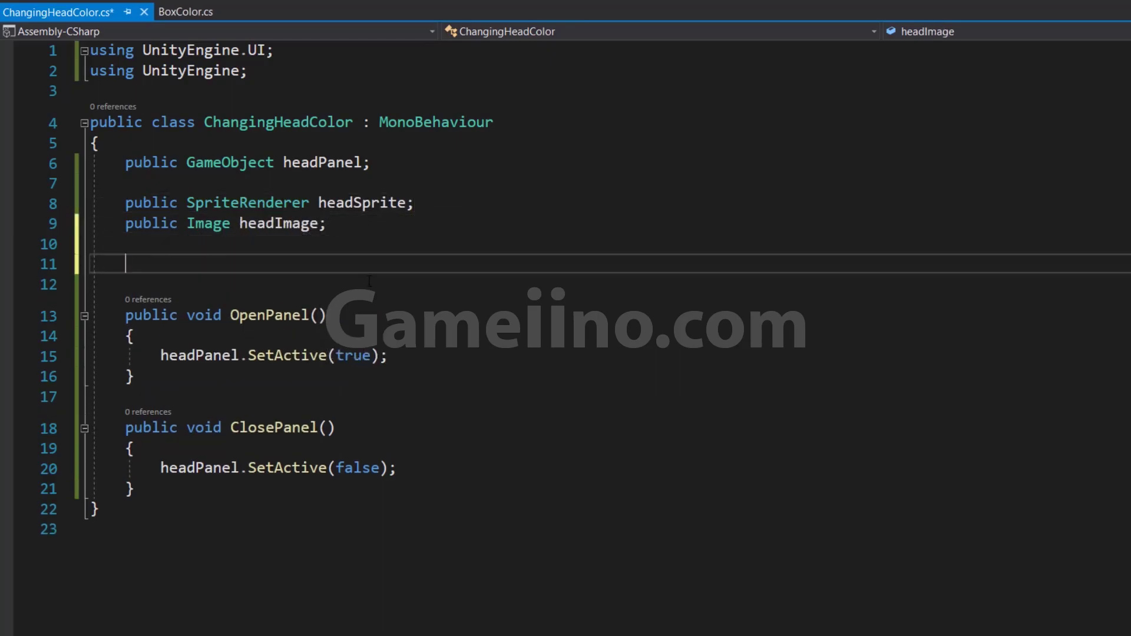
# Declare a public ChangeColor method that takes a BoxColor parameter named info.
pyautogui.write('public ')
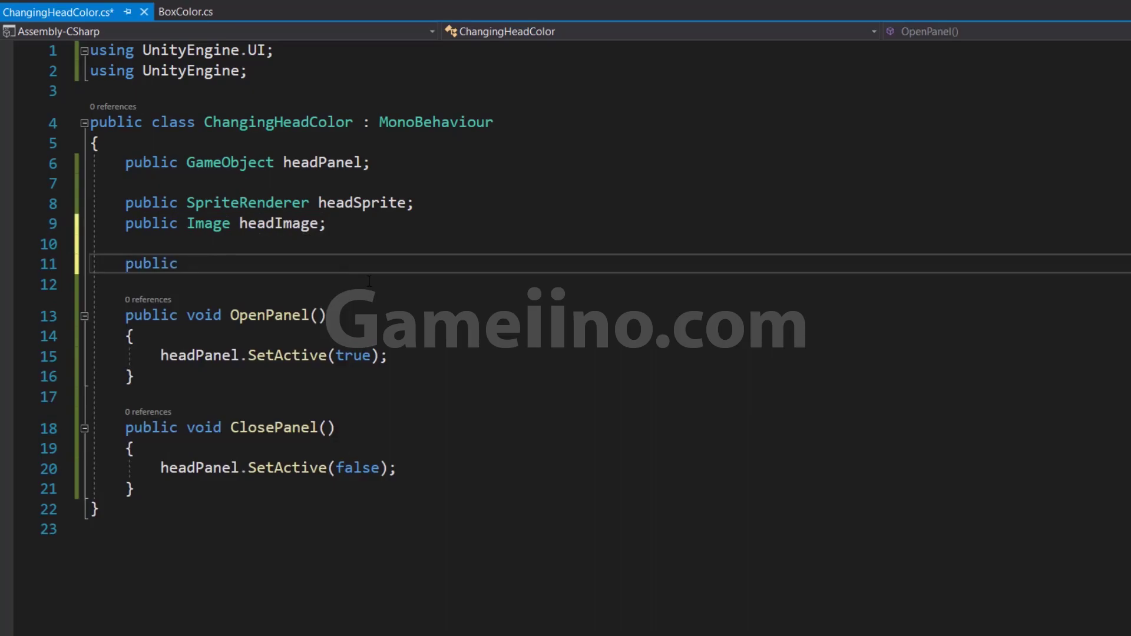
pyautogui.write('void ChangeColor')
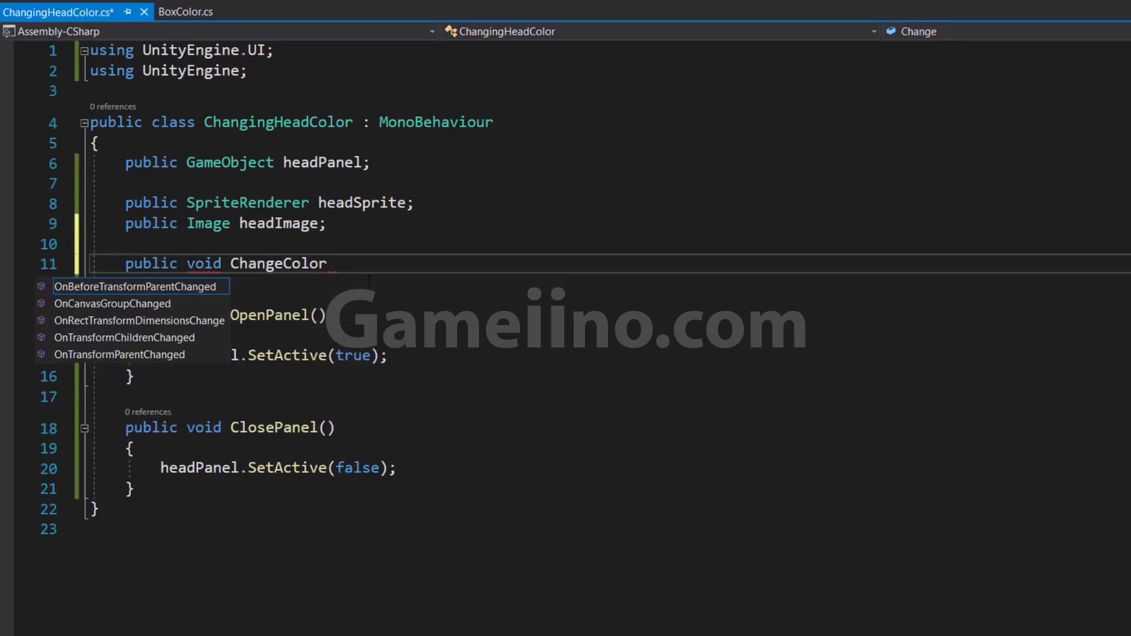
pyautogui.write('(){')
pyautogui.press('Return')
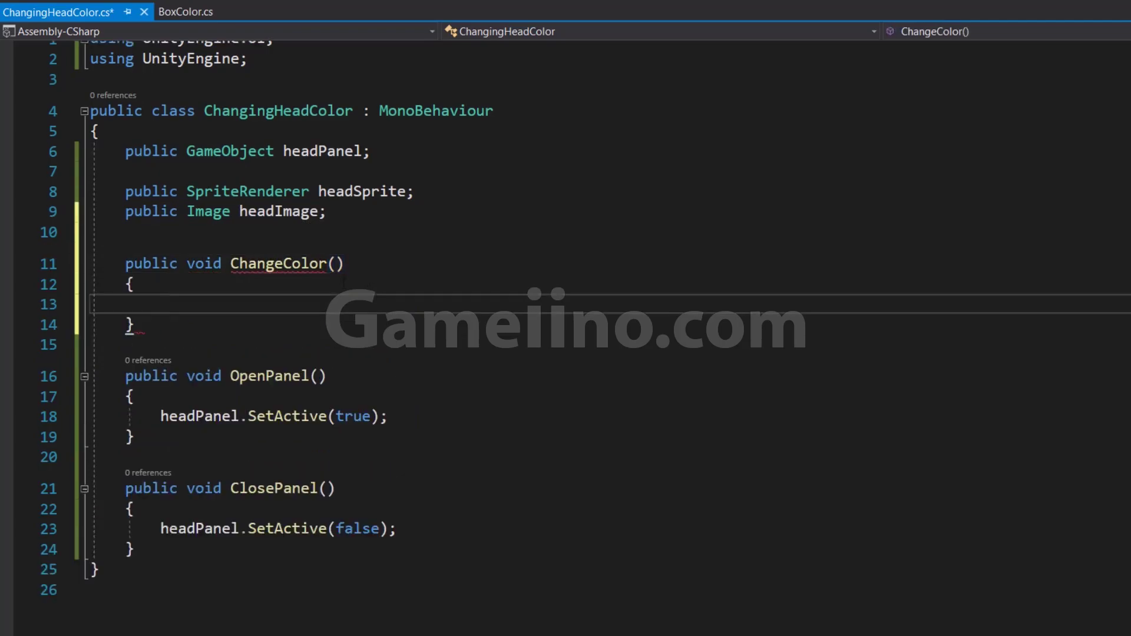
pyautogui.click(336, 263)
pyautogui.write('Box')
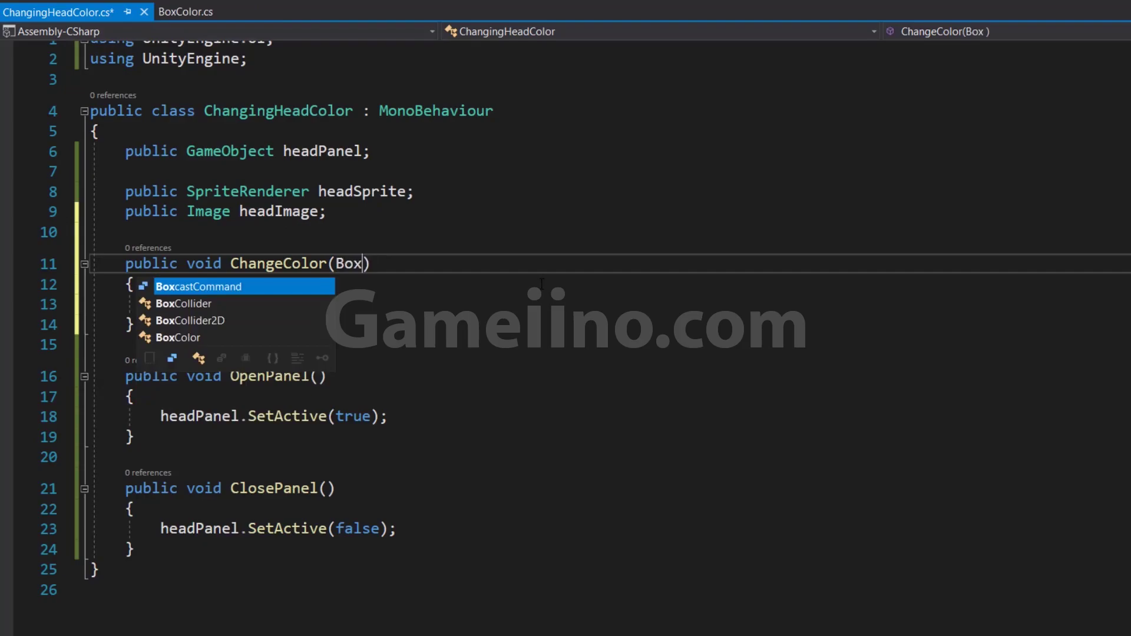
pyautogui.press('Down')
pyautogui.press('Down')
pyautogui.press('Down')
pyautogui.press('Tab')
pyautogui.write('info')
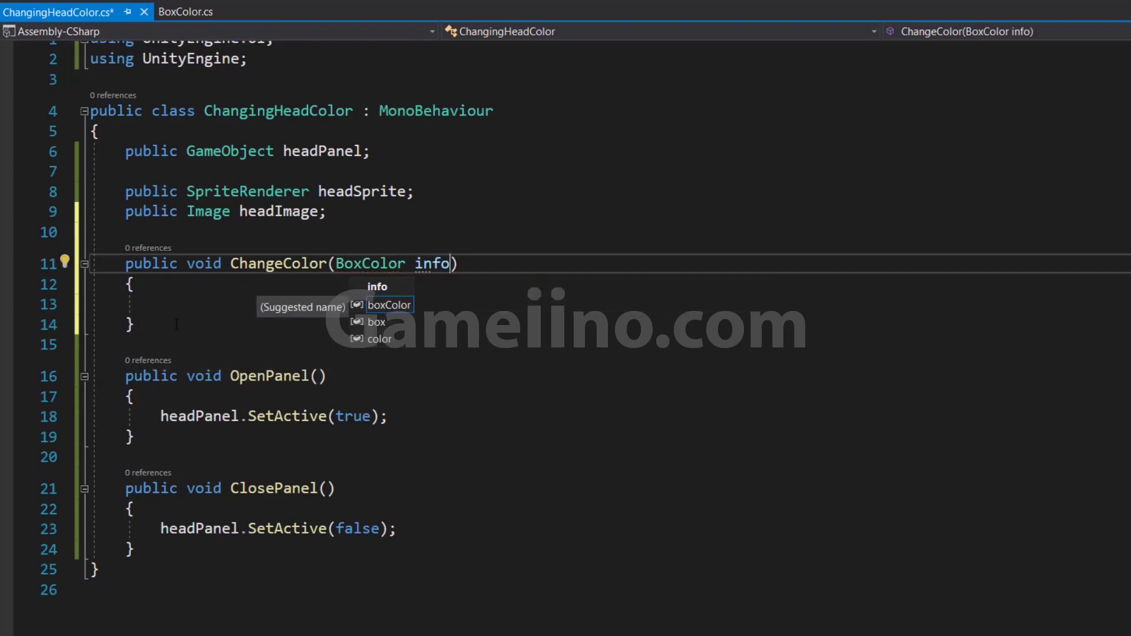
pyautogui.press('Escape')
pyautogui.press('Down')
pyautogui.press('Down')
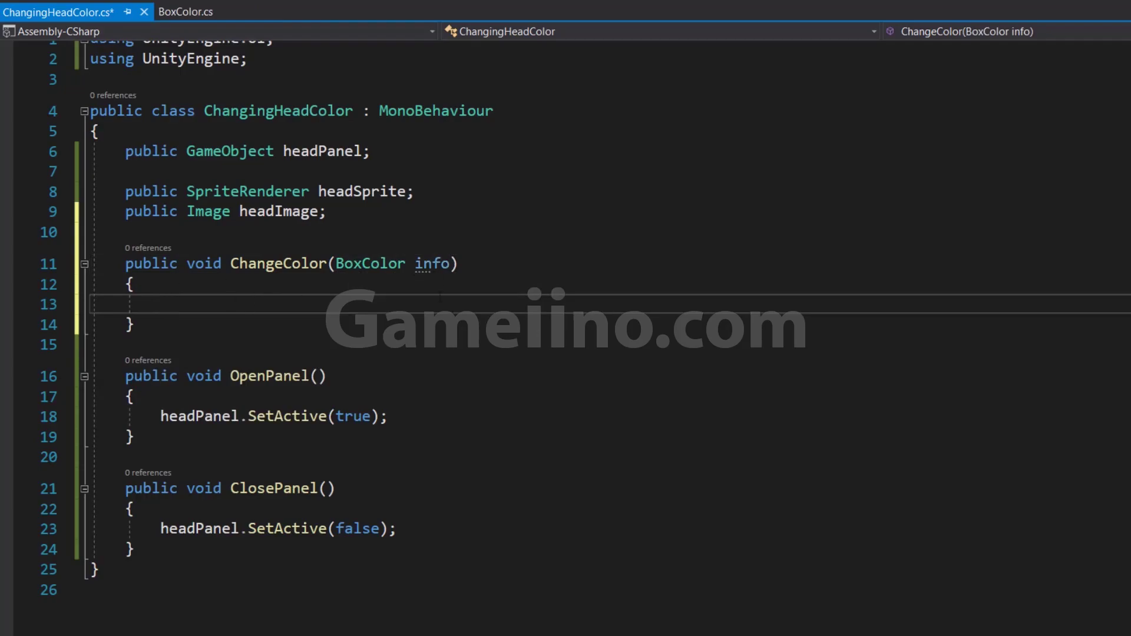
# Add an if block that checks info.iChange == "Head".
pyautogui.write('if')
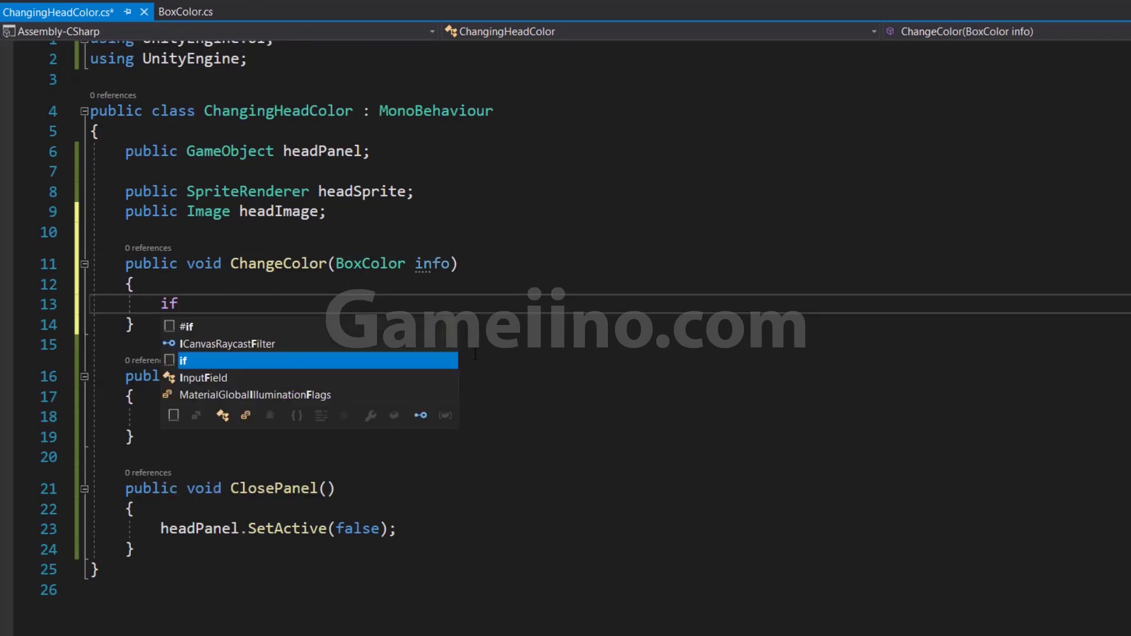
pyautogui.write('(')
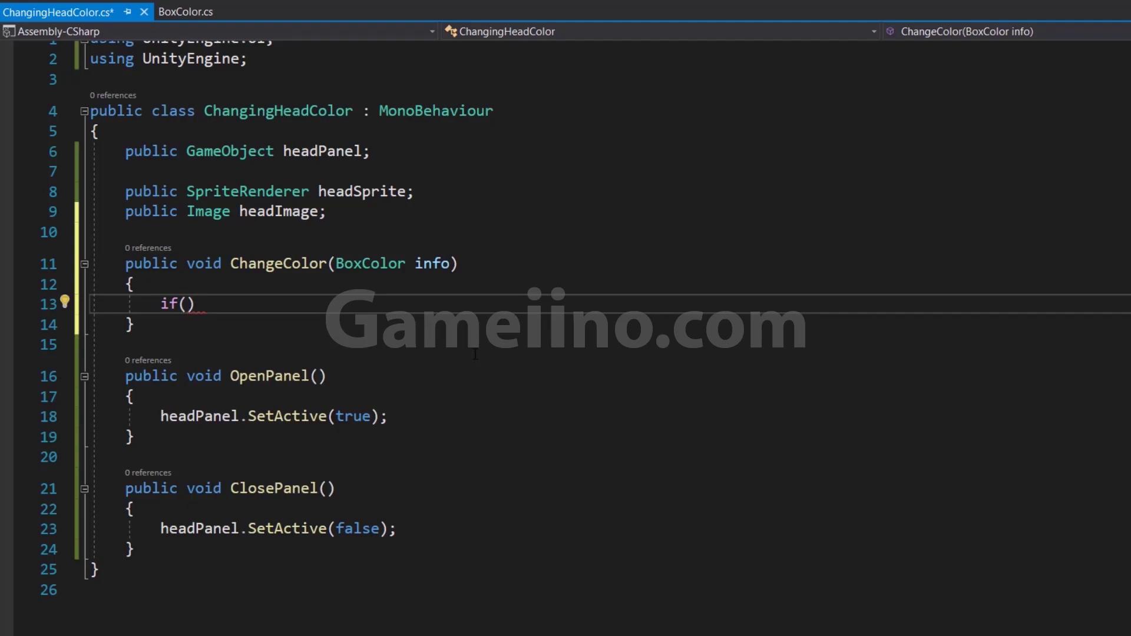
pyautogui.write('info')
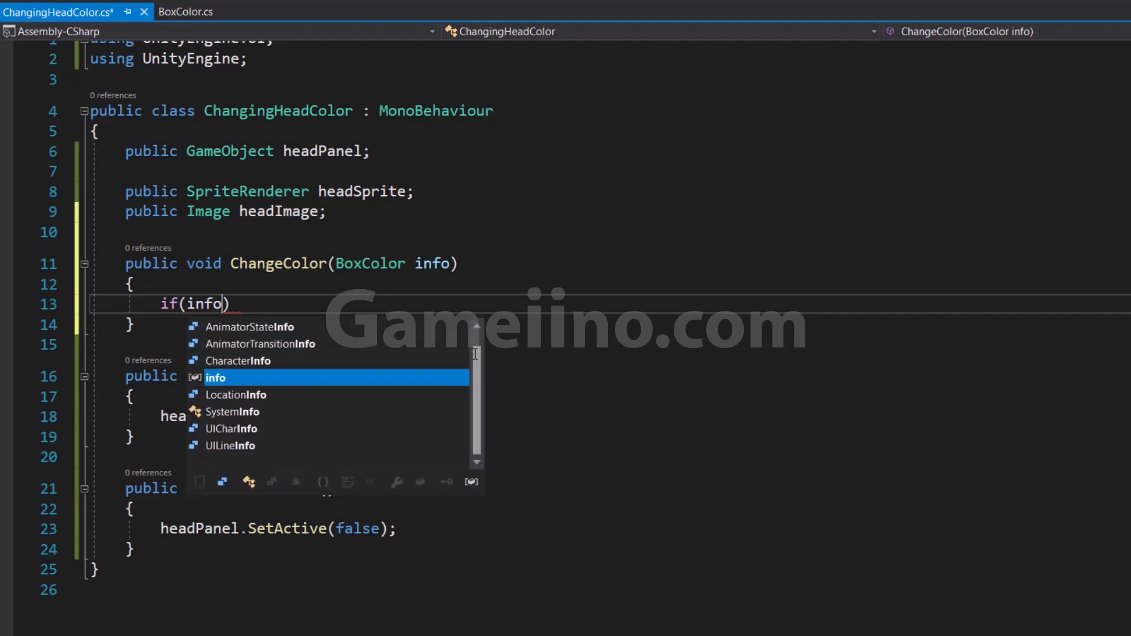
pyautogui.write('.iCh')
pyautogui.press('Tab')
pyautogui.write('== ""')
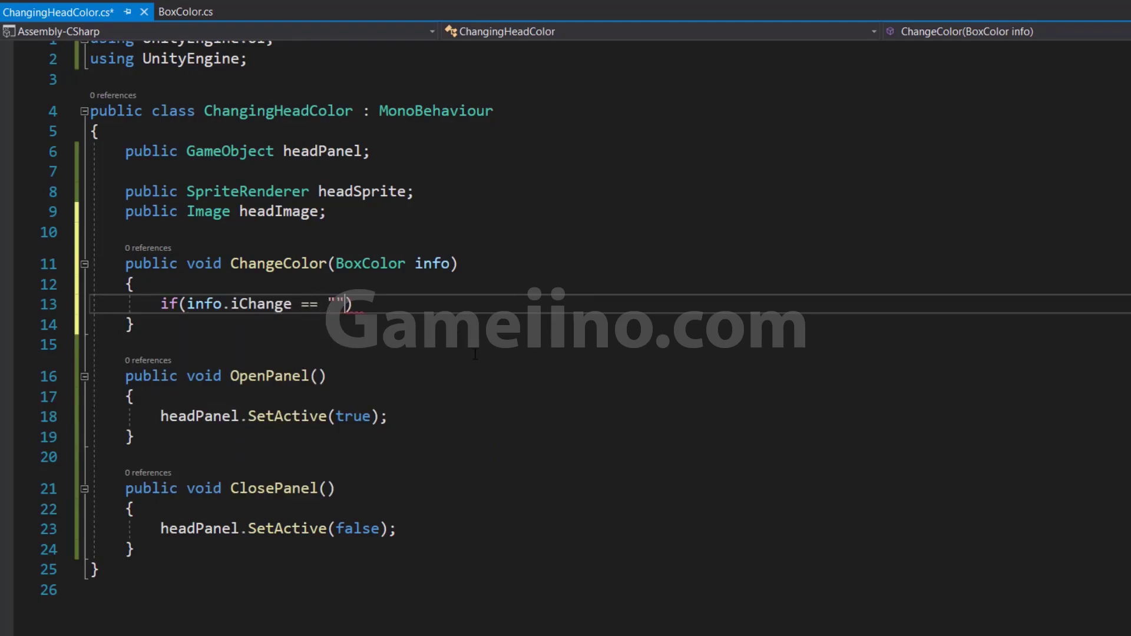
pyautogui.write('He')
pyautogui.write('ad')
pyautogui.press('Right')
pyautogui.press('Right')
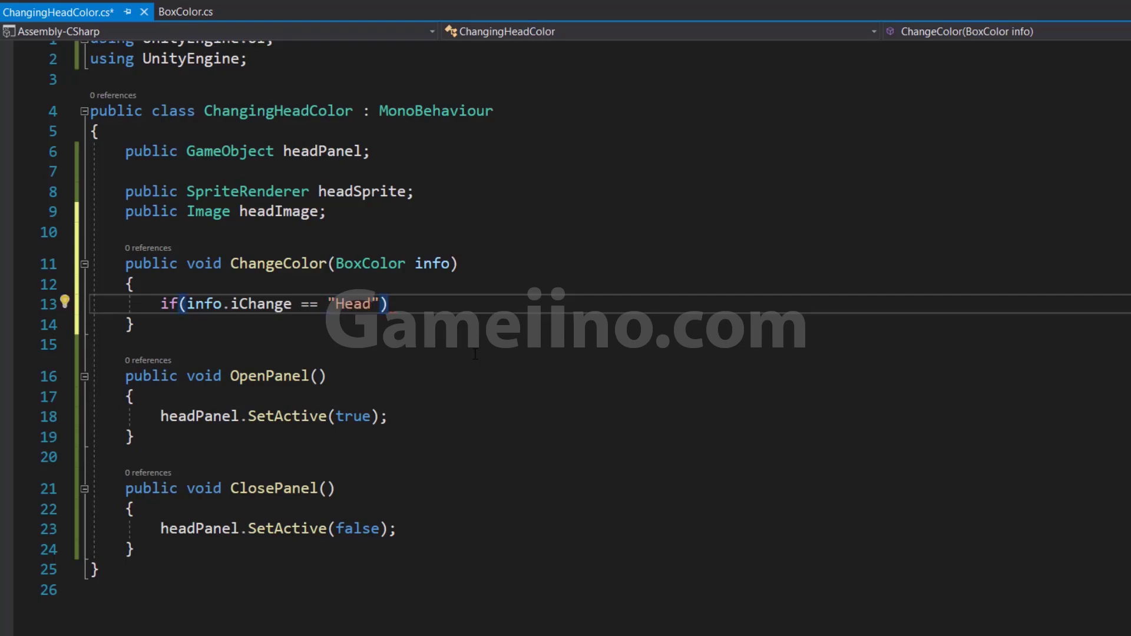
pyautogui.write('{')
pyautogui.press('Return')
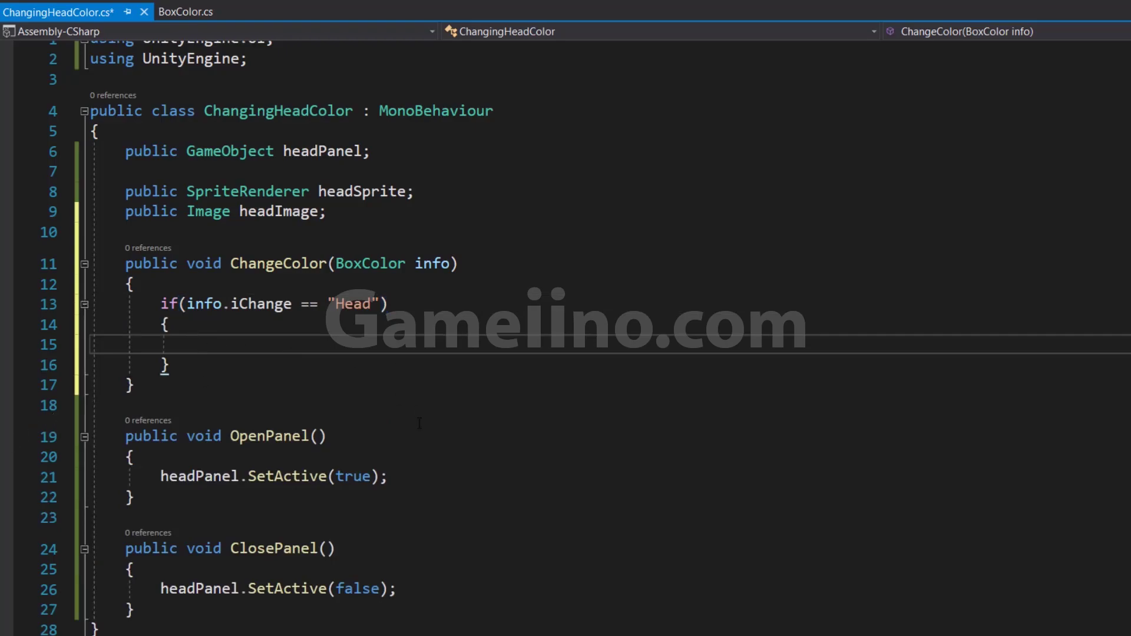
# Inside the if block, set headSprite.color to info.myColor.
pyautogui.write('head')
pyautogui.press('Down')
pyautogui.press('Down')
pyautogui.press('Tab')
pyautogui.write('.col')
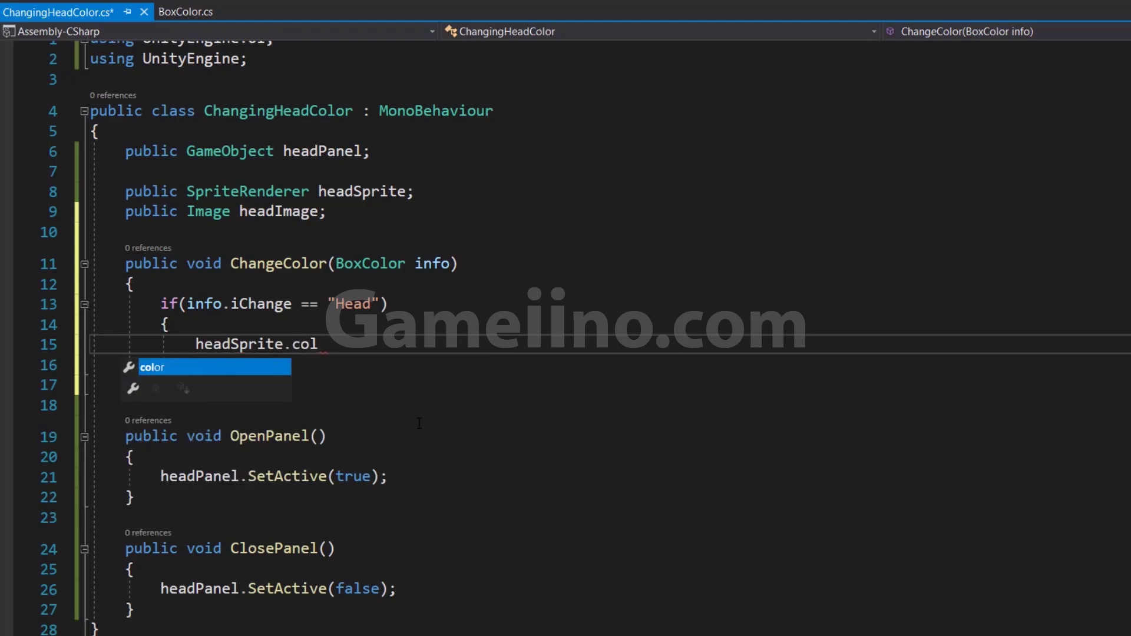
pyautogui.press('Tab')
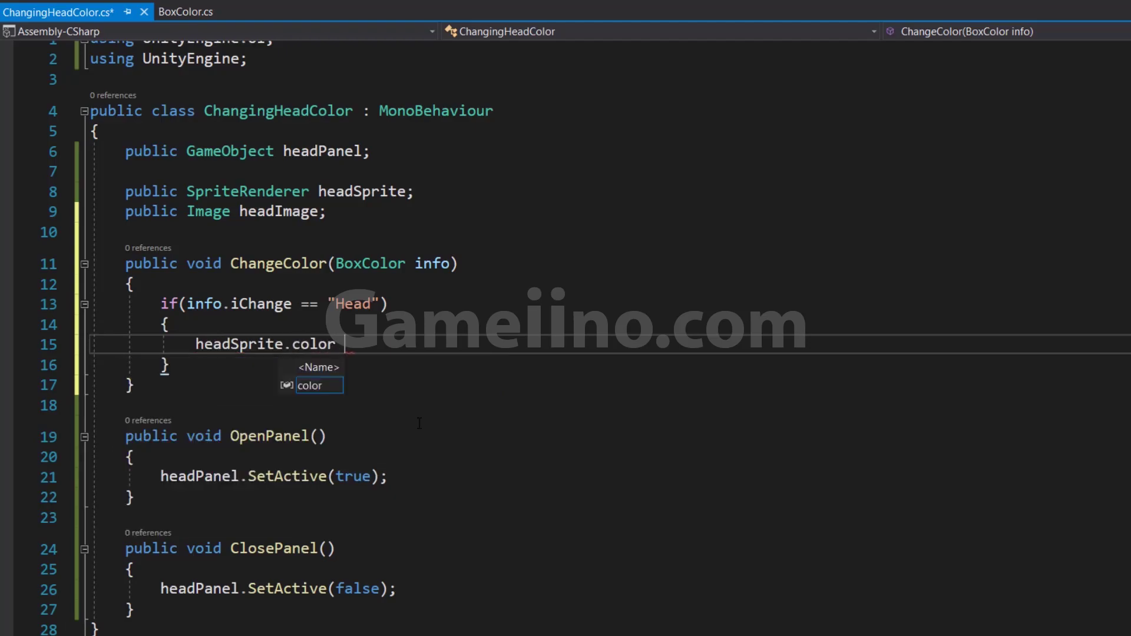
pyautogui.write('= info.colo')
pyautogui.press('Tab')
pyautogui.write(';')
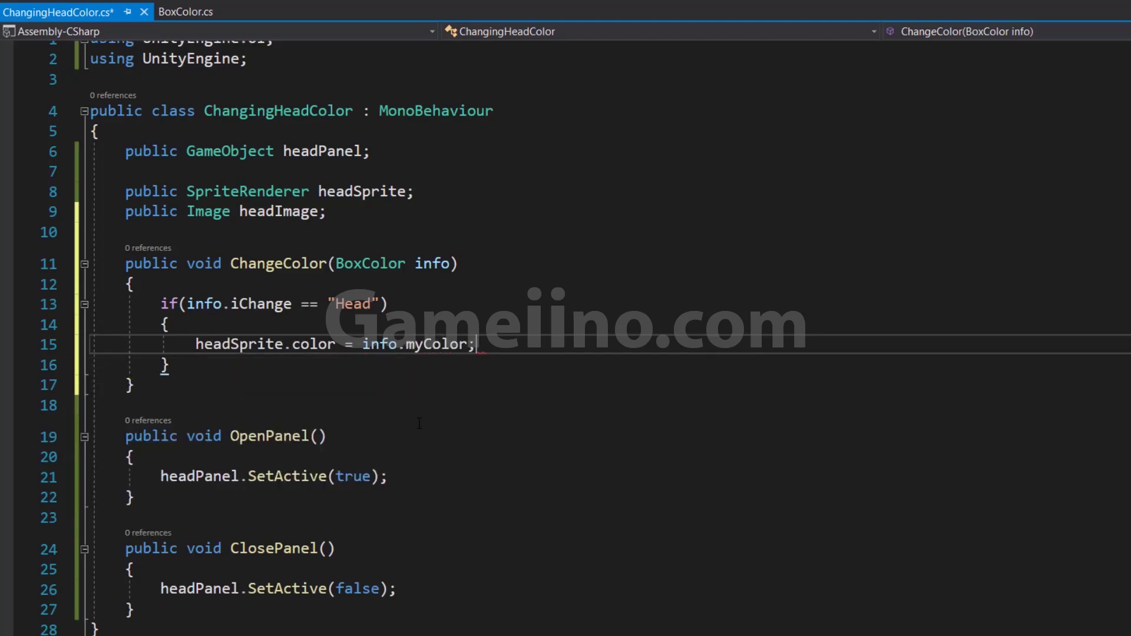
# Duplicate the colour statement on line 16 and change it to headImage.color = info.myColor.
pyautogui.moveTo(476, 344); pyautogui.dragTo(195, 344)
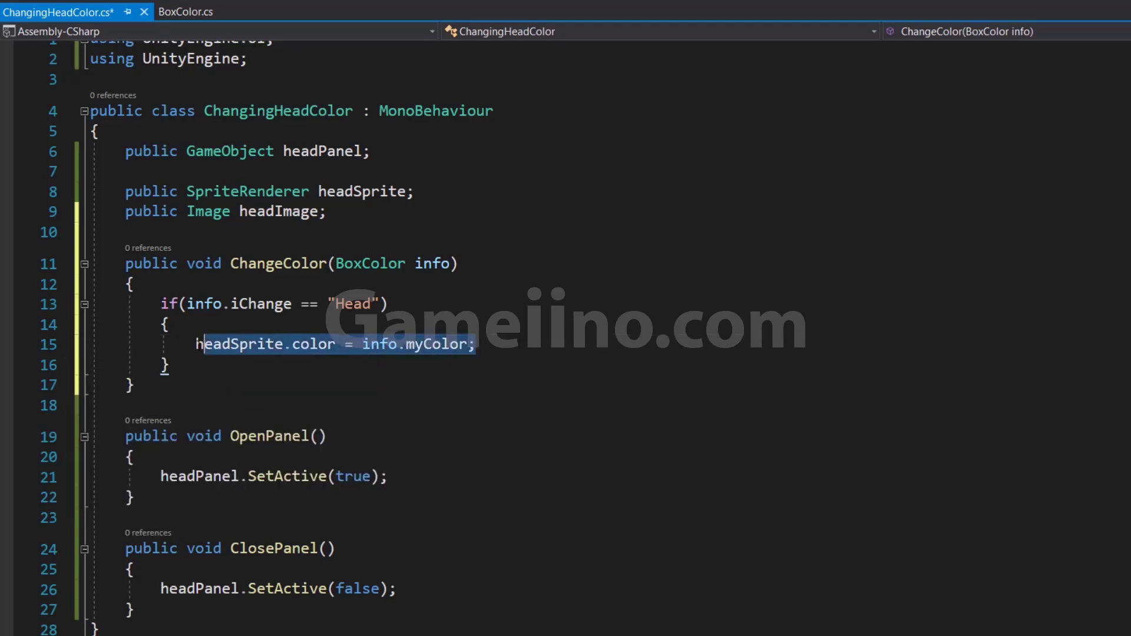
pyautogui.hotkey('ctrl', 'c')
pyautogui.click(485, 346)
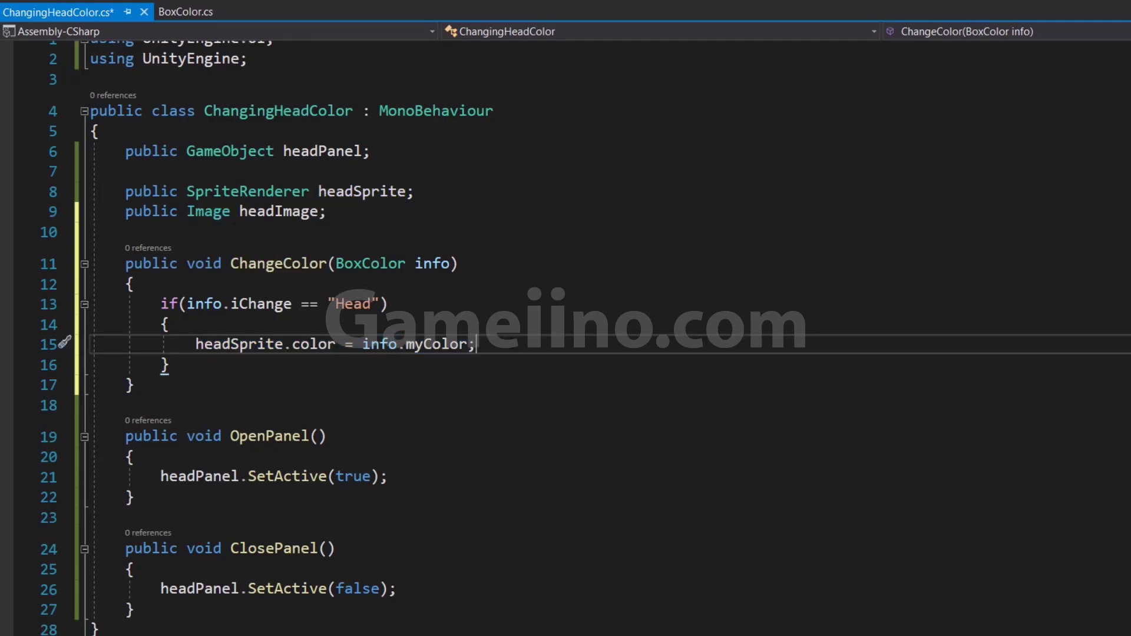
pyautogui.press('Return')
pyautogui.hotkey('ctrl', 'v')
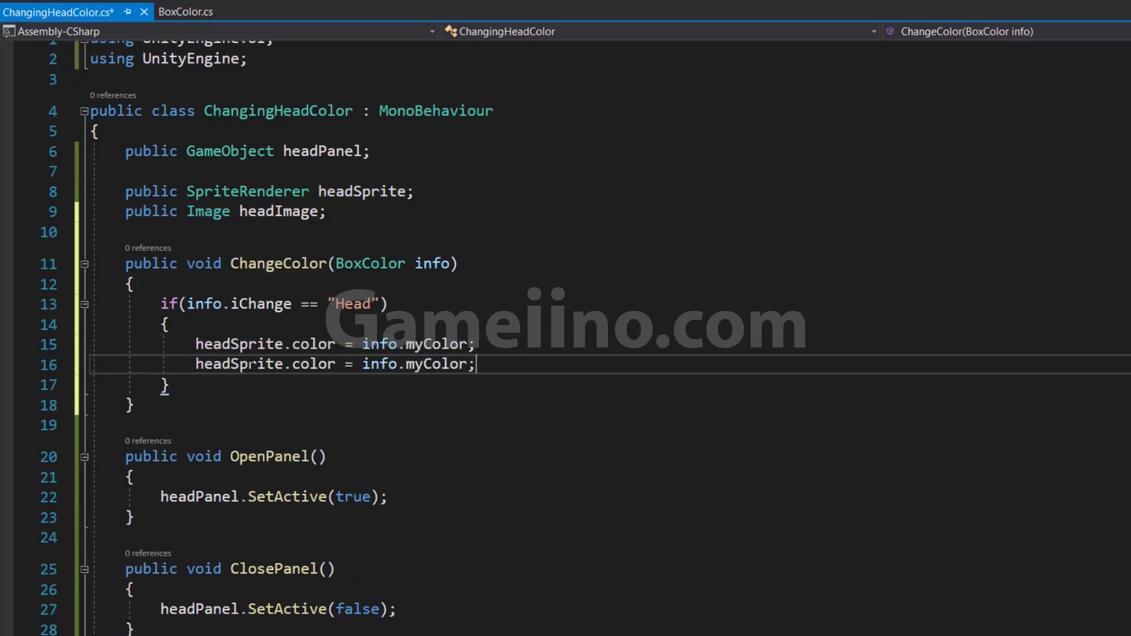
pyautogui.doubleClick(244, 365)
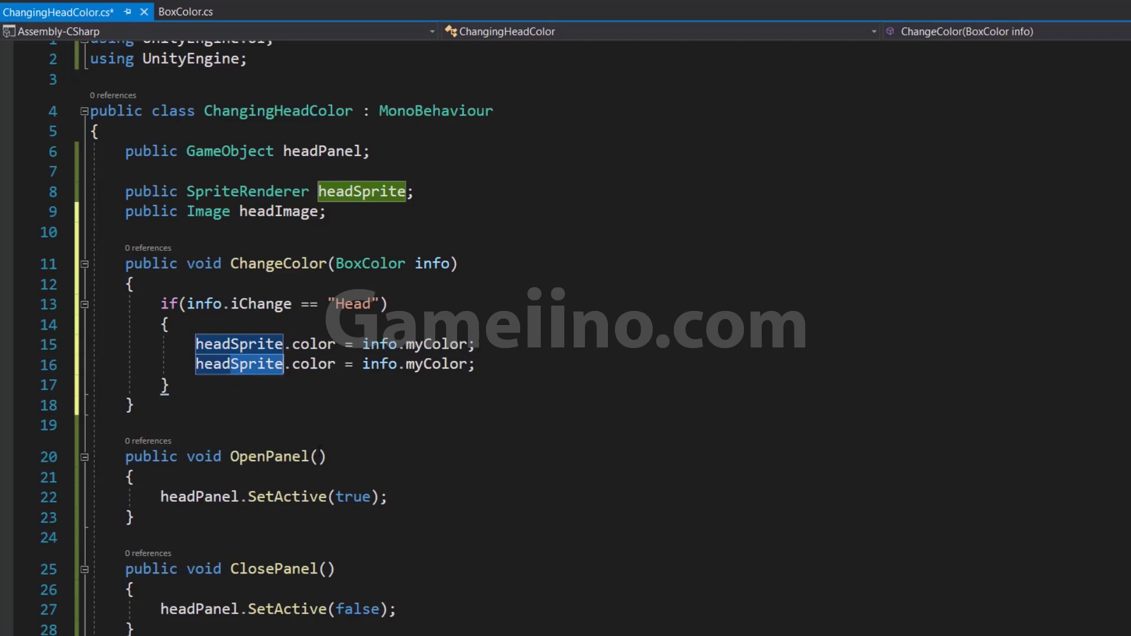
pyautogui.write('headImage')
# Save the ChangingHeadColor script and return to the Unity editor.
pyautogui.hotkey('ctrl', 's')
pyautogui.doubleClick(238, 365)
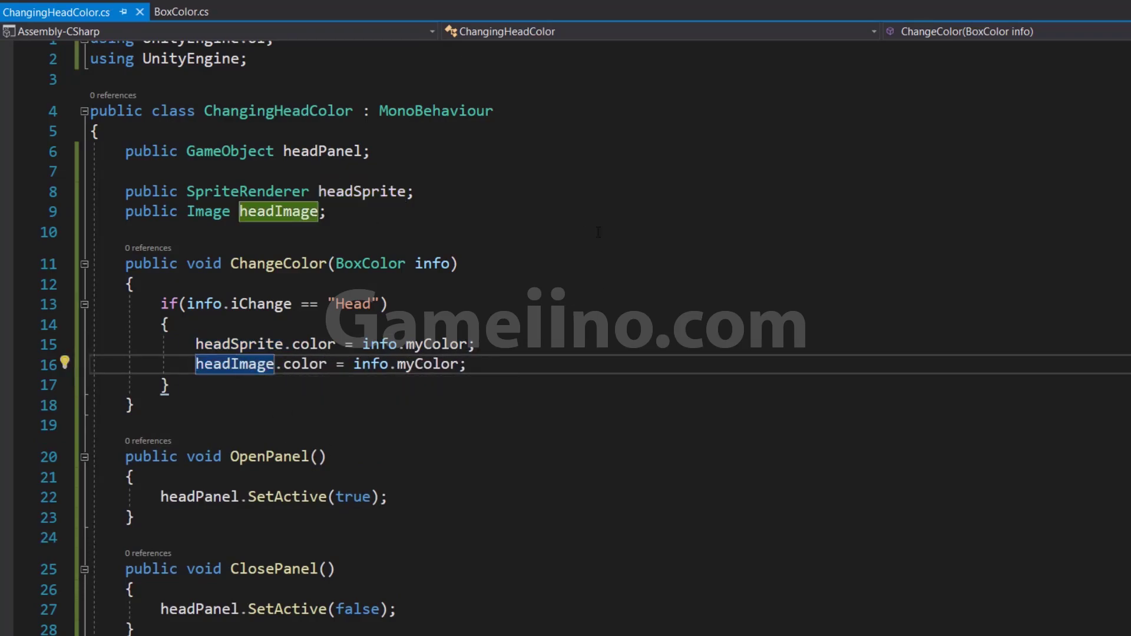
pyautogui.hotkey('alt', 'Tab')
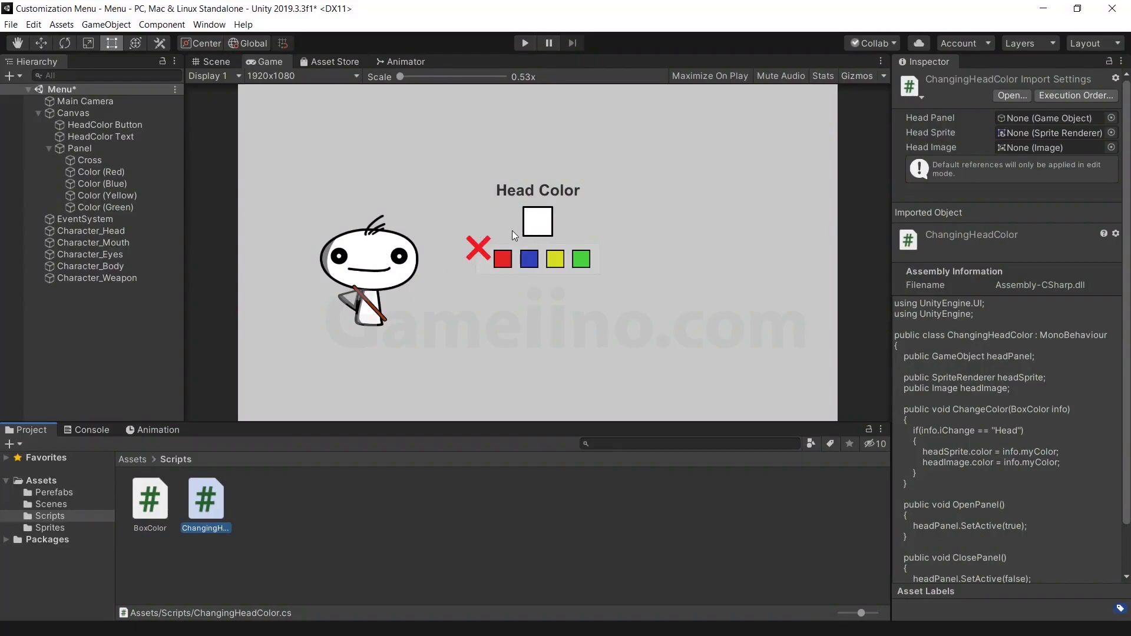
pyautogui.hotkey('alt', 'Tab')
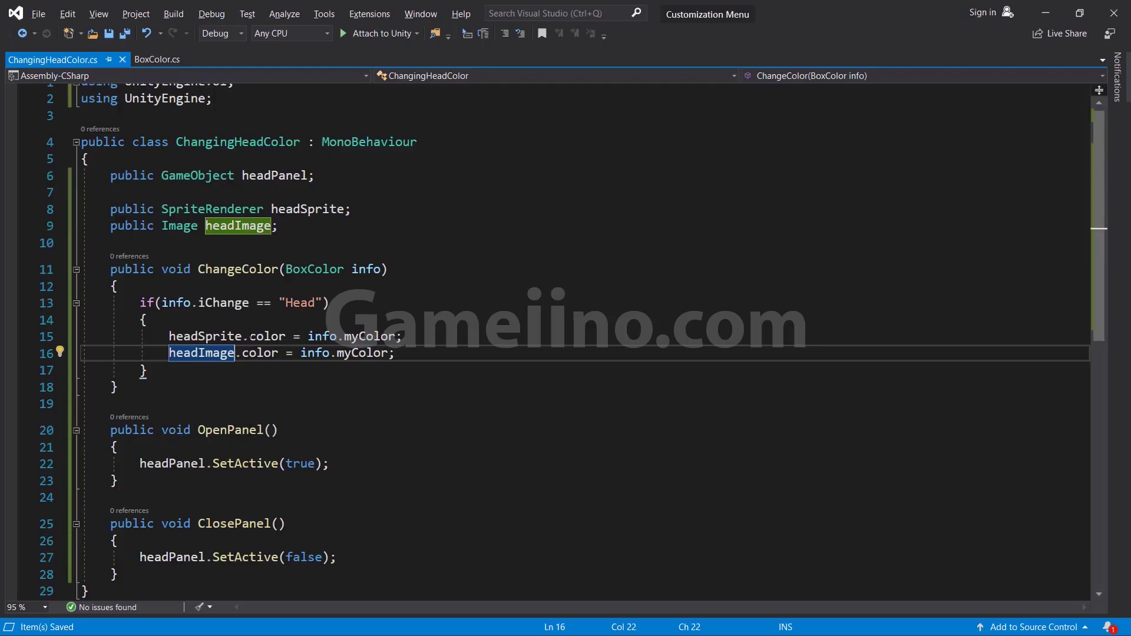
pyautogui.hotkey('alt', 'Tab')
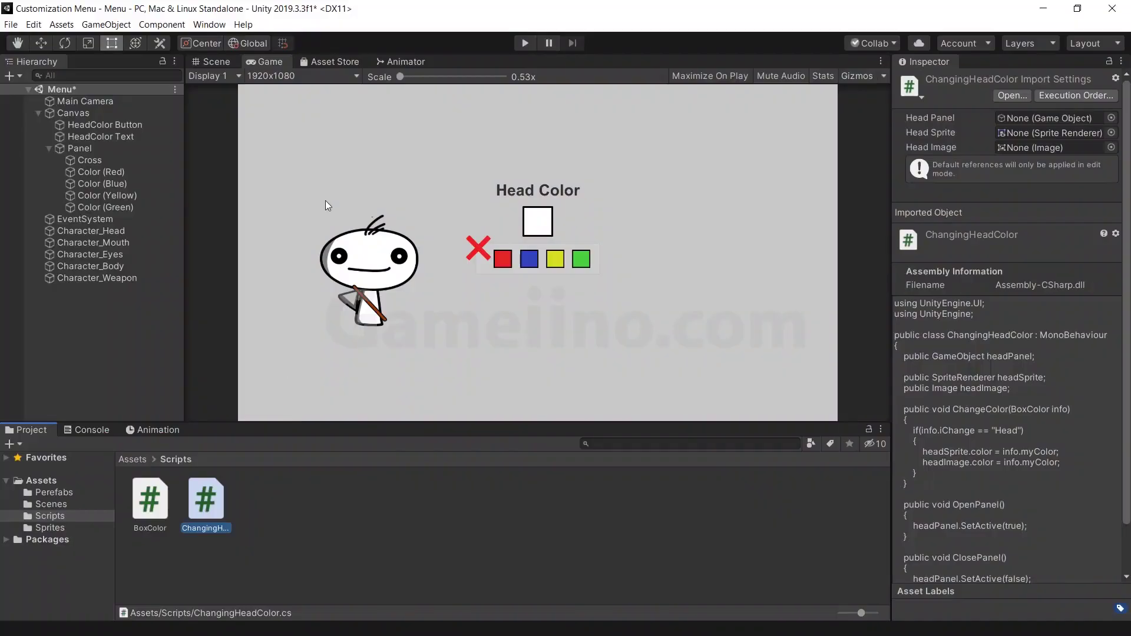
# Create an empty object named Manager and place it just below Main Camera.
pyautogui.click(102, 125)
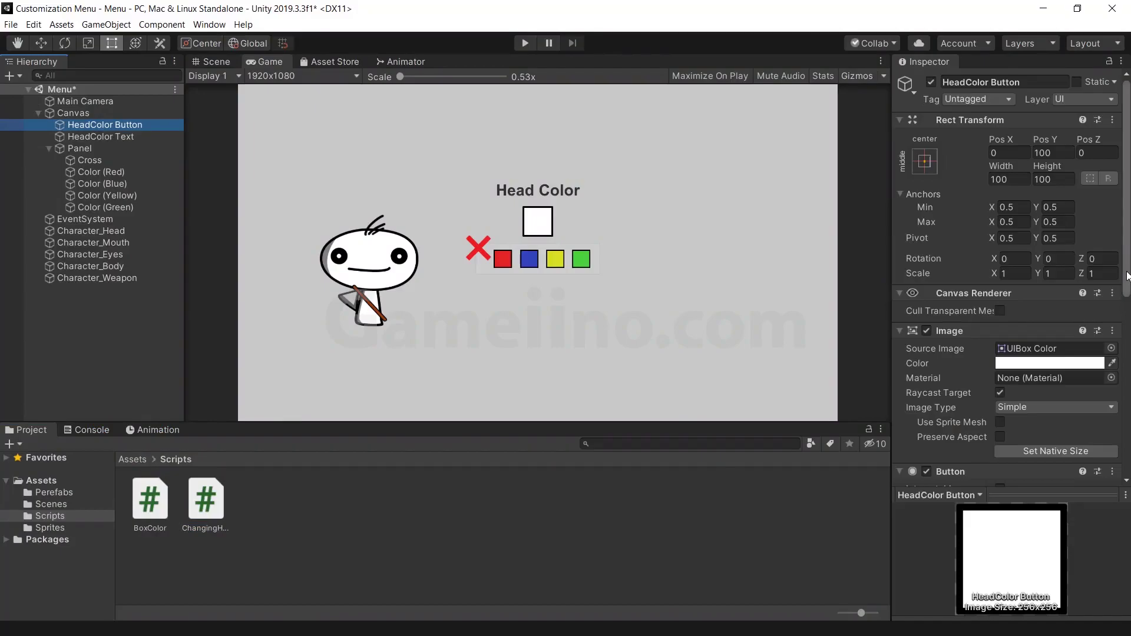
pyautogui.scroll(-5, 1127, 276)
pyautogui.scroll(-3, 1127, 275)
pyautogui.scroll(8, 1126, 276)
pyautogui.click(139, 311)
pyautogui.rightClick(140, 312)
pyautogui.click(144, 437)
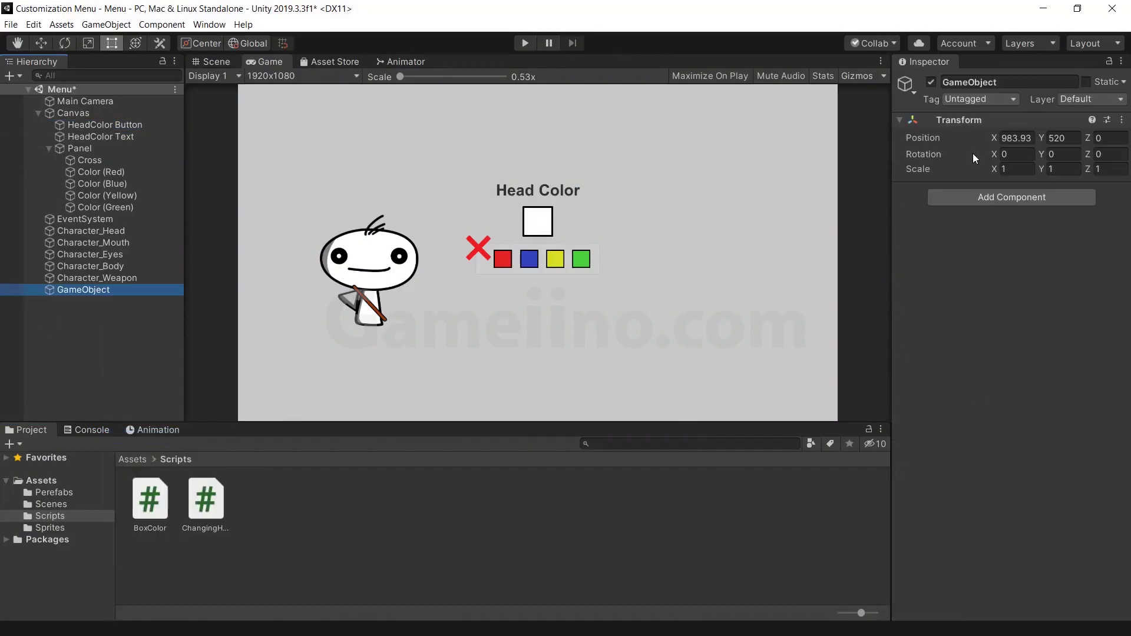
pyautogui.click(991, 87)
pyautogui.write('Man')
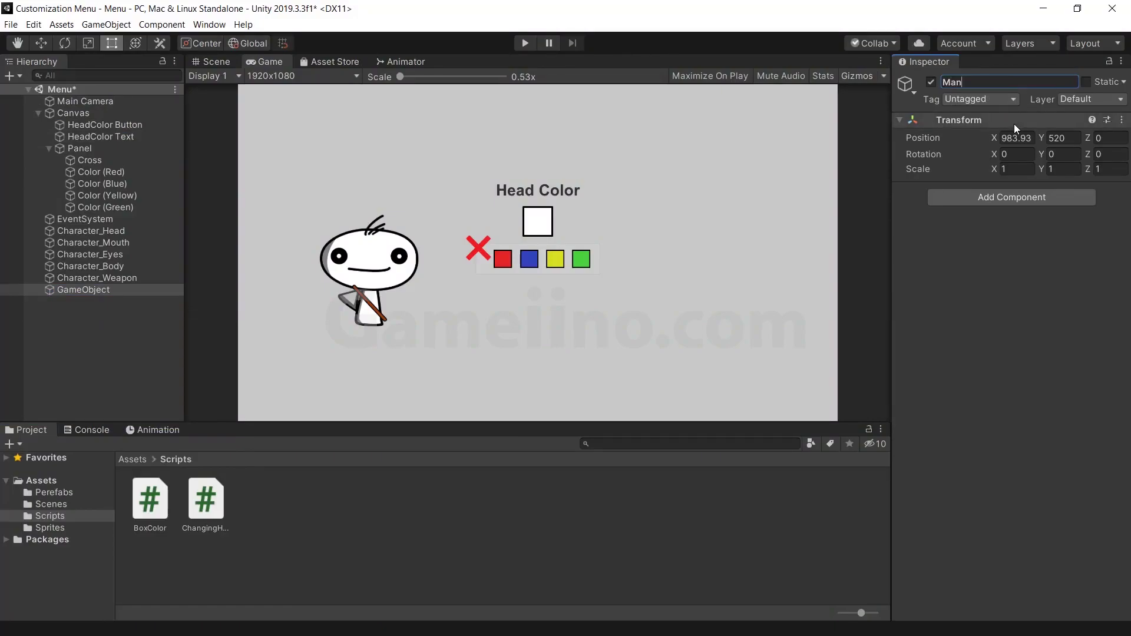
pyautogui.write('ager')
pyautogui.press('Return')
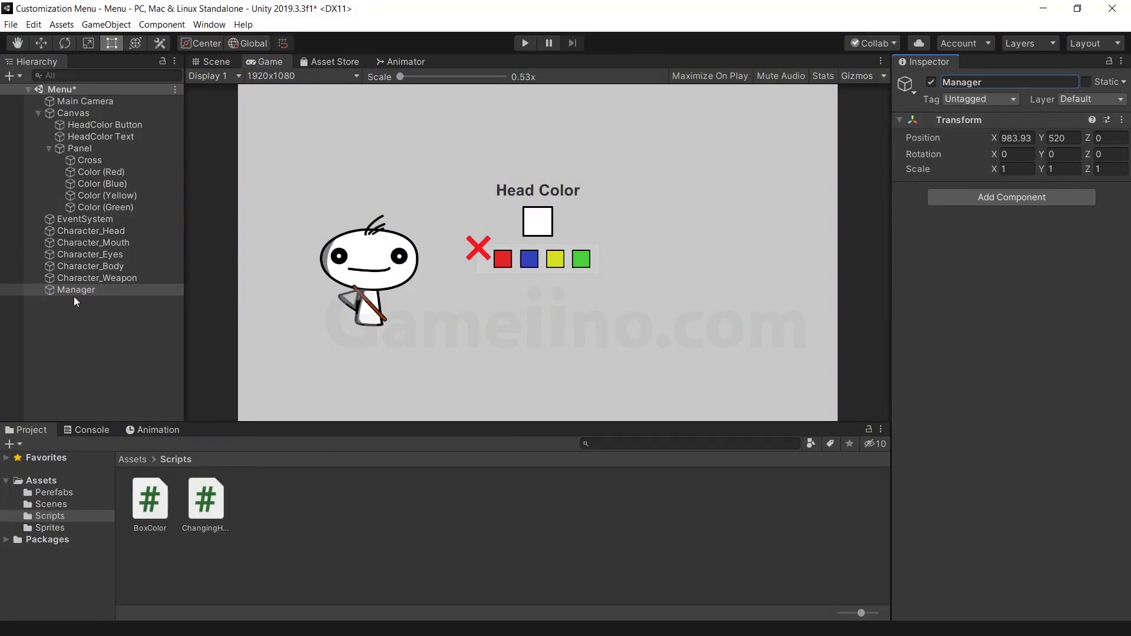
pyautogui.moveTo(72, 287); pyautogui.dragTo(77, 108)
# Attach ChangingHeadColor to Manager, assigning Panel, Character_Head and HeadColor Button as panel, sprite and image.
pyautogui.moveTo(205, 500)
pyautogui.mouseDown()
pyautogui.moveTo(570, 424)
pyautogui.moveTo(1001, 280)
pyautogui.mouseUp()
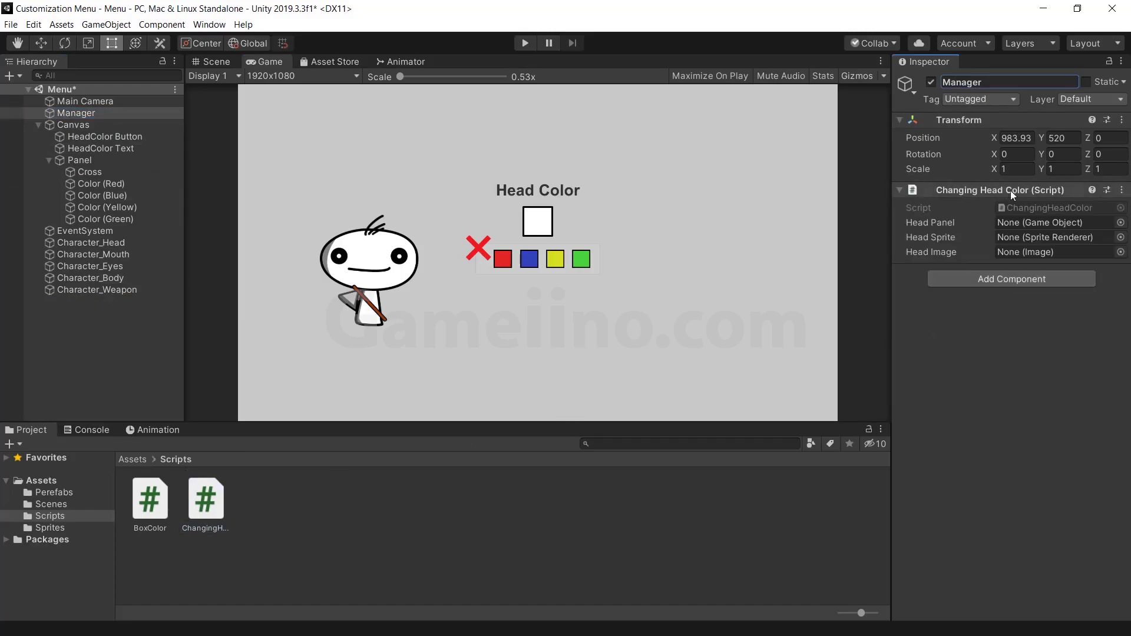
pyautogui.moveTo(83, 158); pyautogui.dragTo(1012, 222)
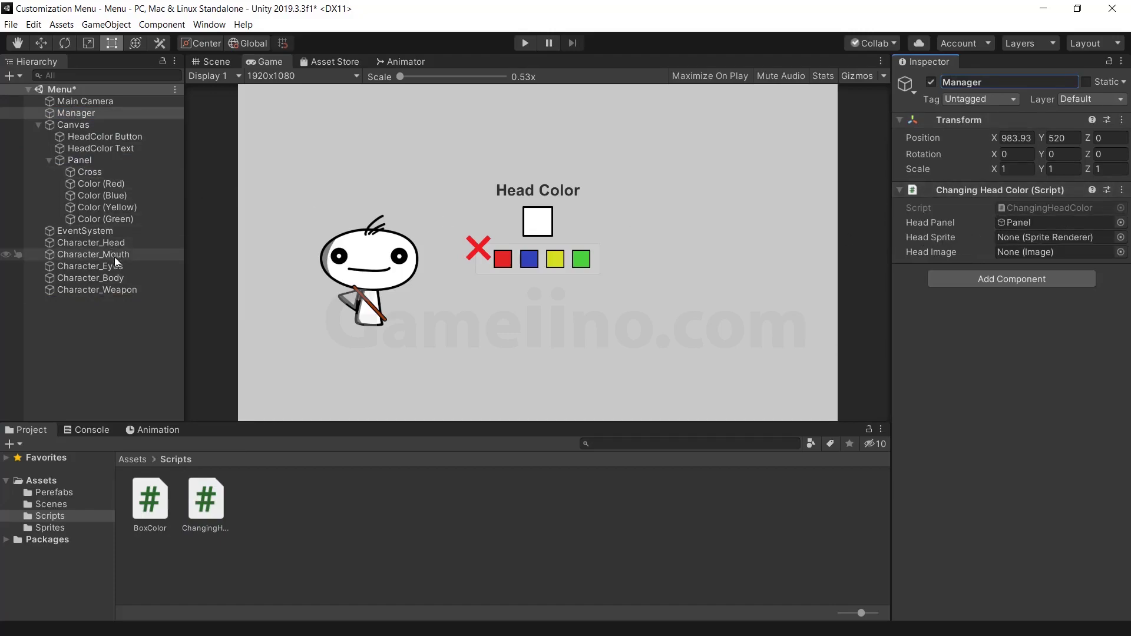
pyautogui.moveTo(112, 243); pyautogui.dragTo(1041, 232)
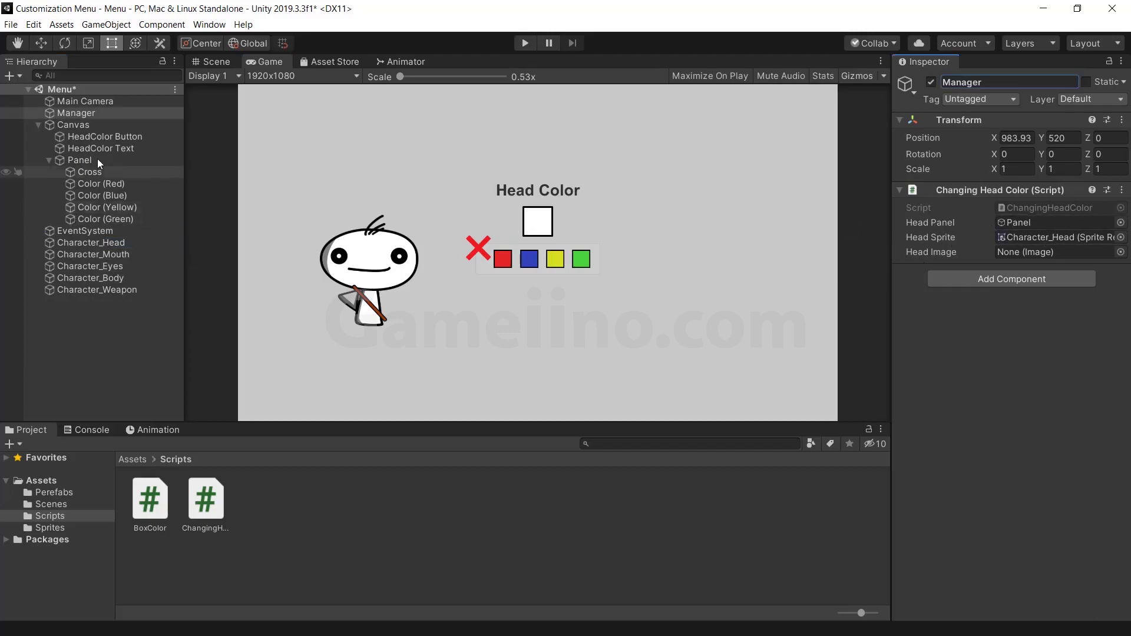
pyautogui.moveTo(100, 139); pyautogui.dragTo(1073, 252)
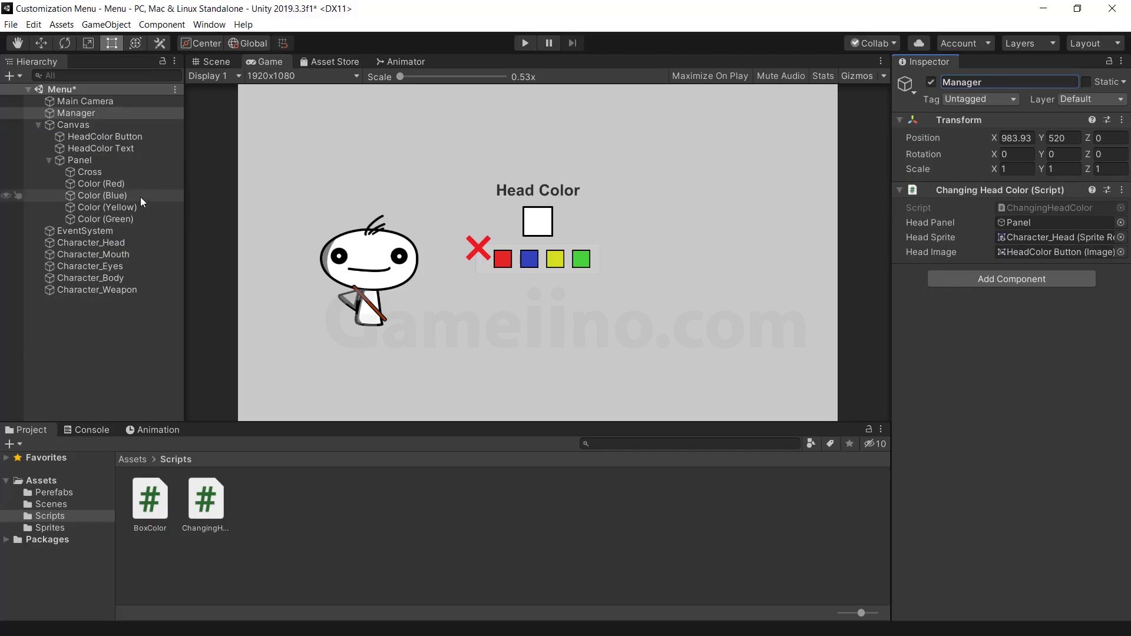
pyautogui.click(90, 137)
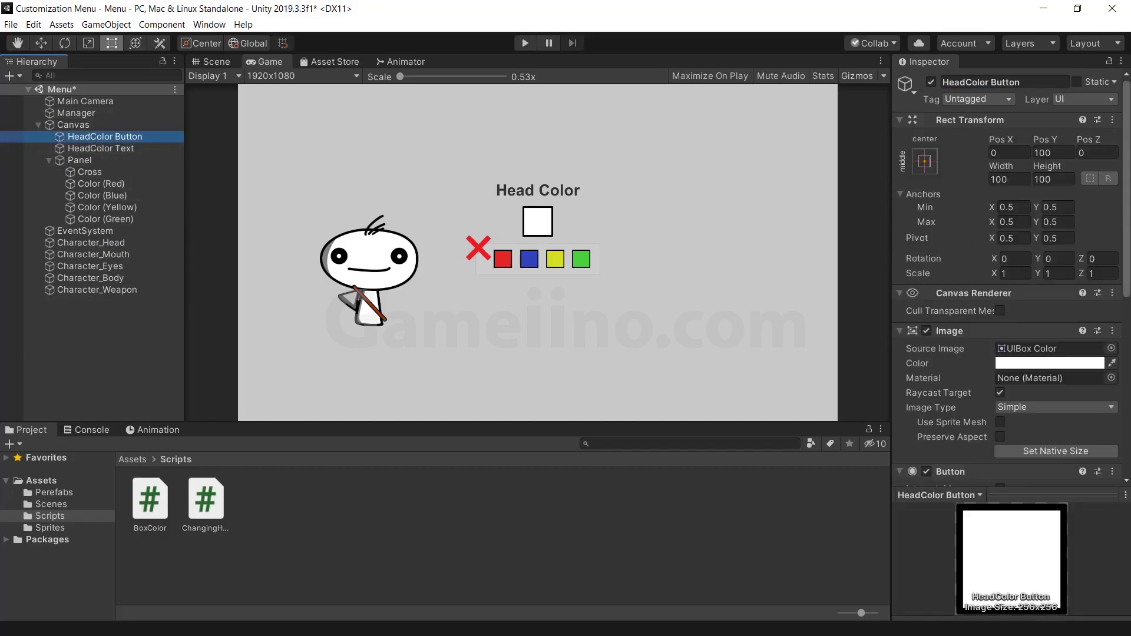
# Make HeadColor Button's On Click call Manager's ChangingHeadColor.OpenPanel.
pyautogui.scroll(-5, 1011, 294)
pyautogui.scroll(-1, 1090, 396)
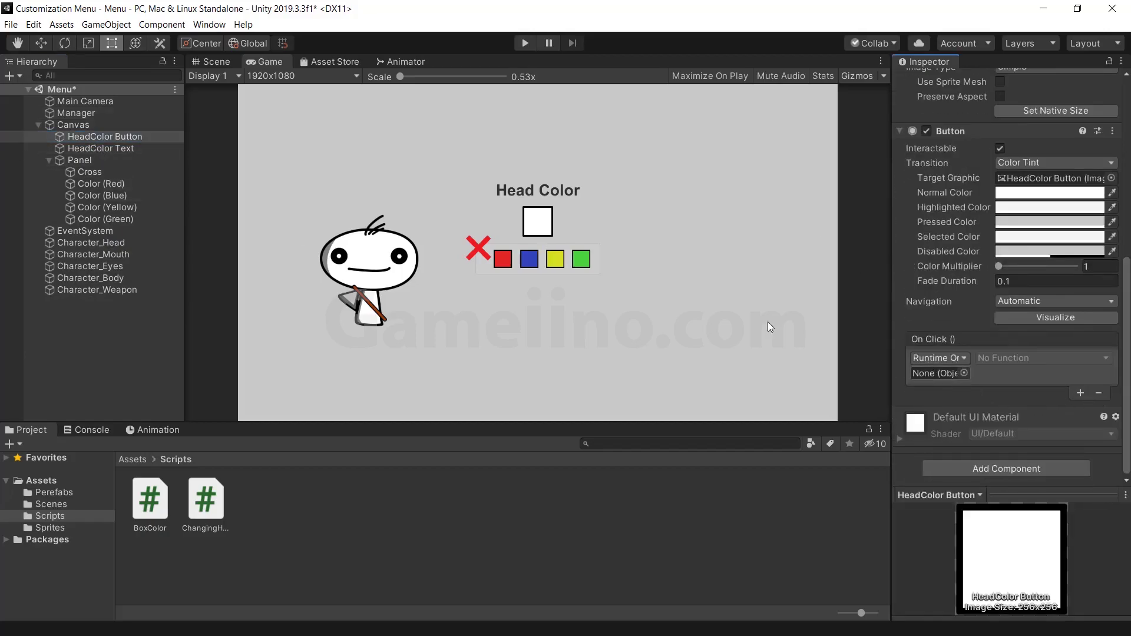
pyautogui.moveTo(76, 112); pyautogui.dragTo(927, 381)
pyautogui.click(996, 358)
pyautogui.moveTo(1004, 419)
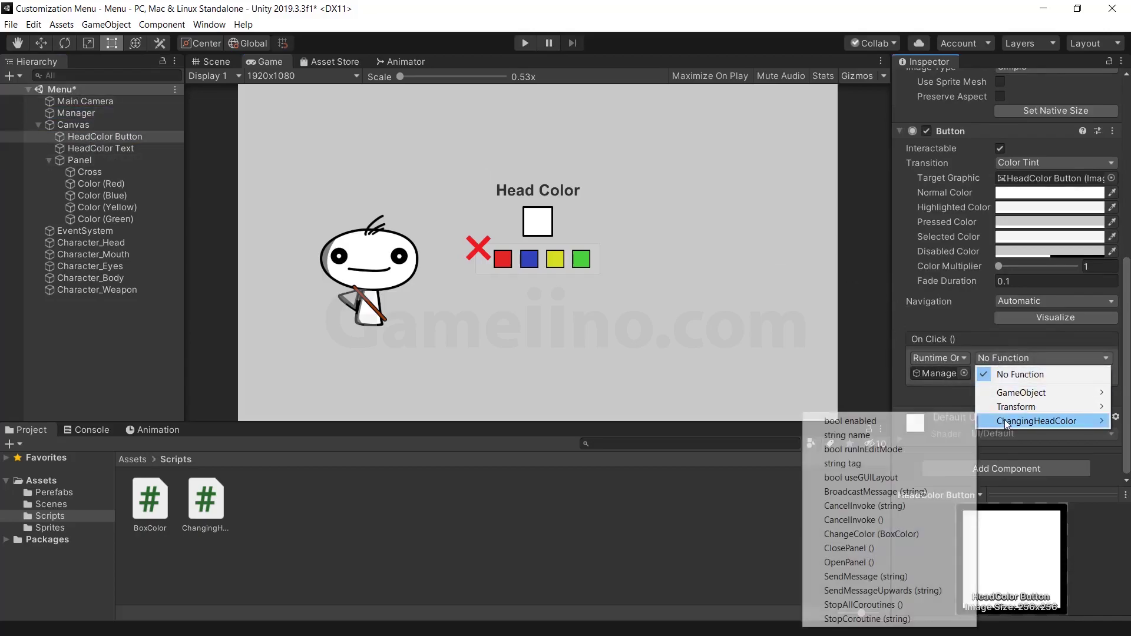
pyautogui.click(885, 559)
# Give the Cross button an On Click event that calls Manager's ClosePanel.
pyautogui.click(90, 172)
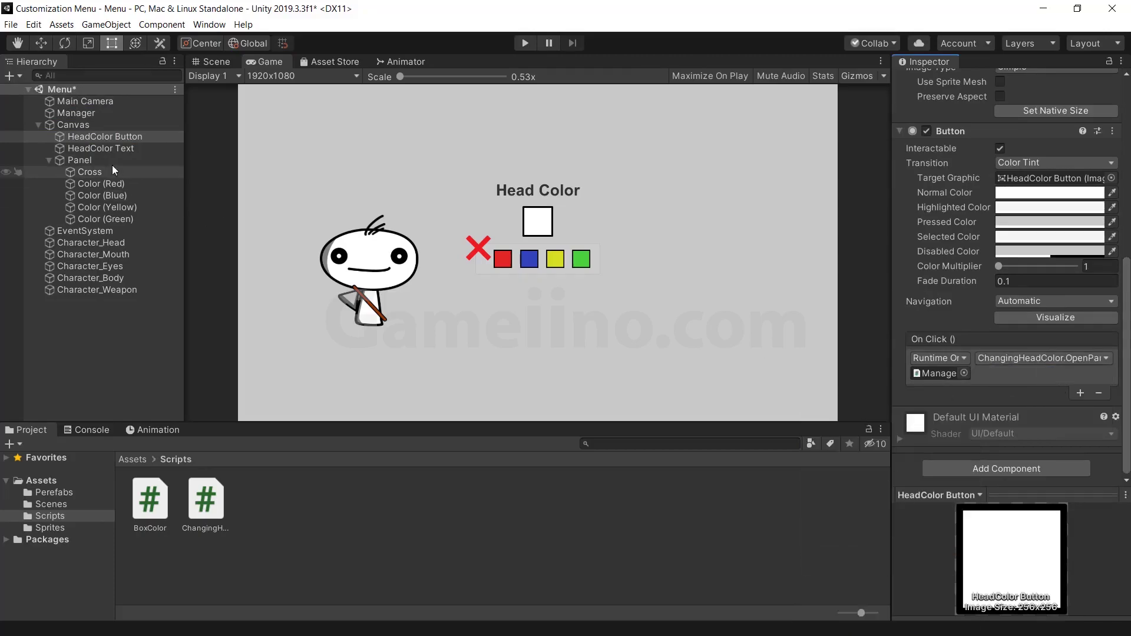
pyautogui.click(1081, 393)
pyautogui.moveTo(76, 112); pyautogui.dragTo(938, 372)
pyautogui.click(1006, 359)
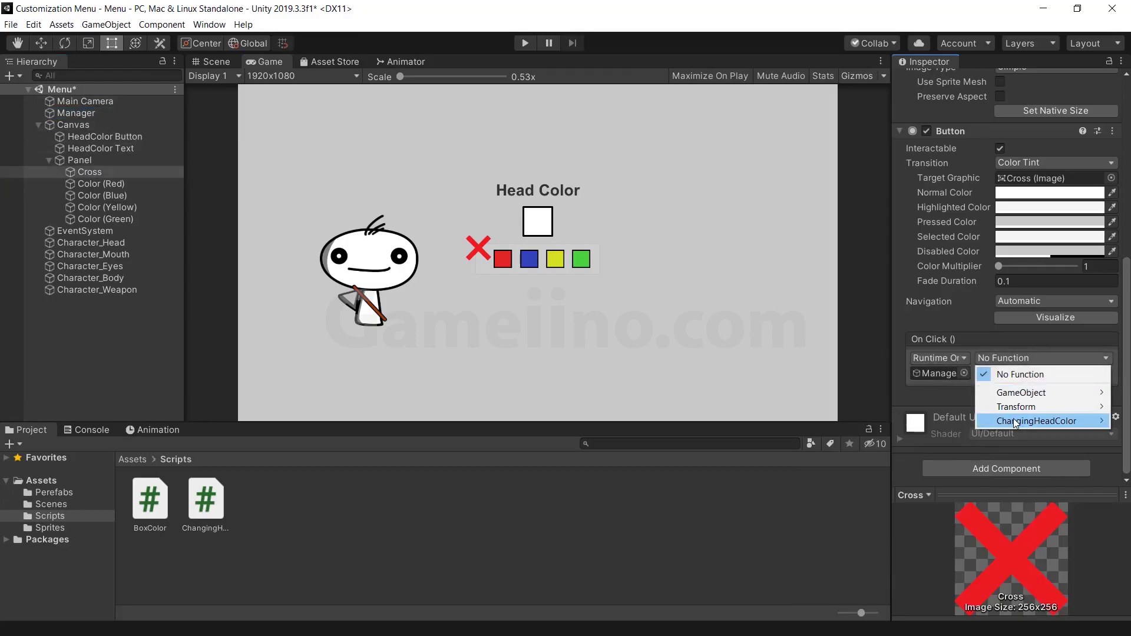
pyautogui.moveTo(1037, 420)
pyautogui.click(859, 547)
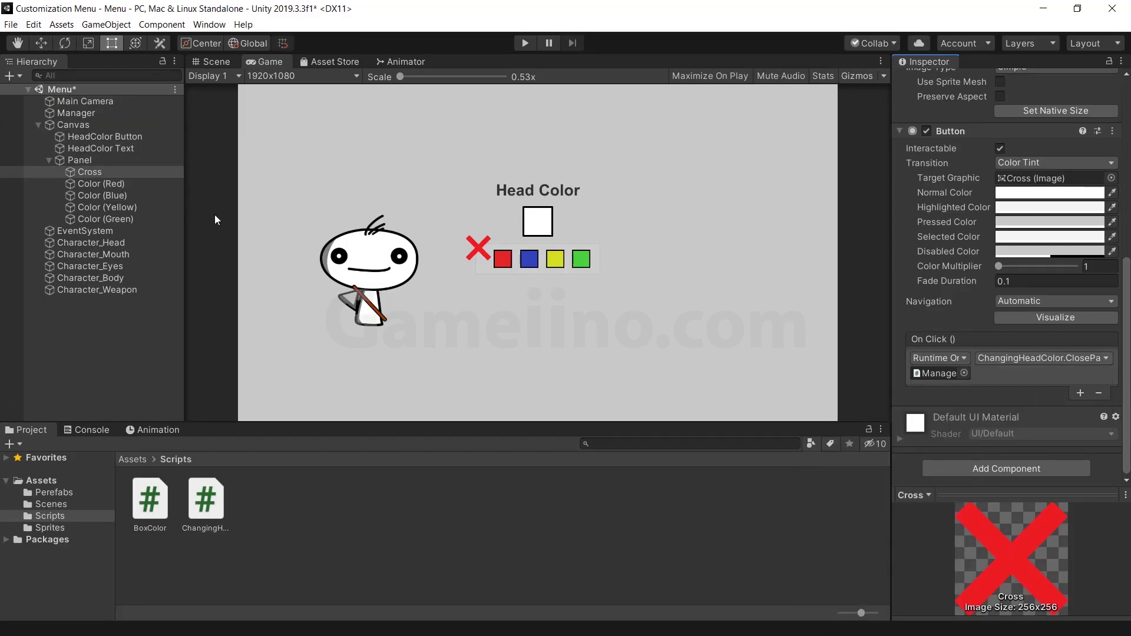
pyautogui.click(101, 184)
pyautogui.keyDown('shift'); pyautogui.click(120, 224); pyautogui.keyUp('shift')
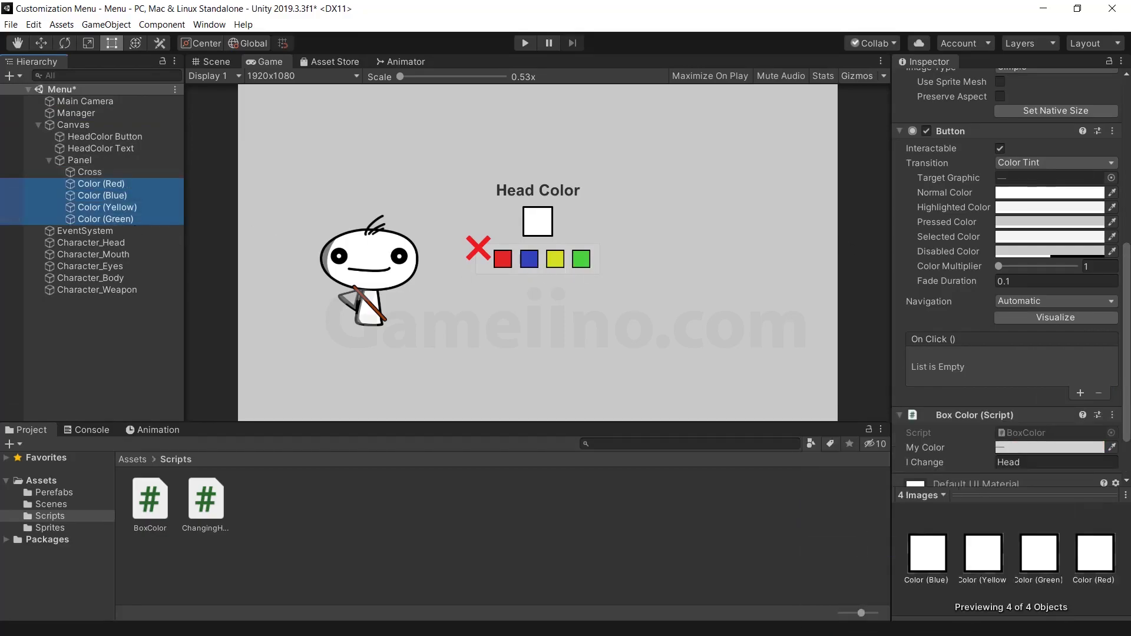
# Add an On Click to all four colour swatches calling Manager's ChangingHeadColor.ChangeColor.
pyautogui.scroll(-2, 1094, 324)
pyautogui.click(1080, 331)
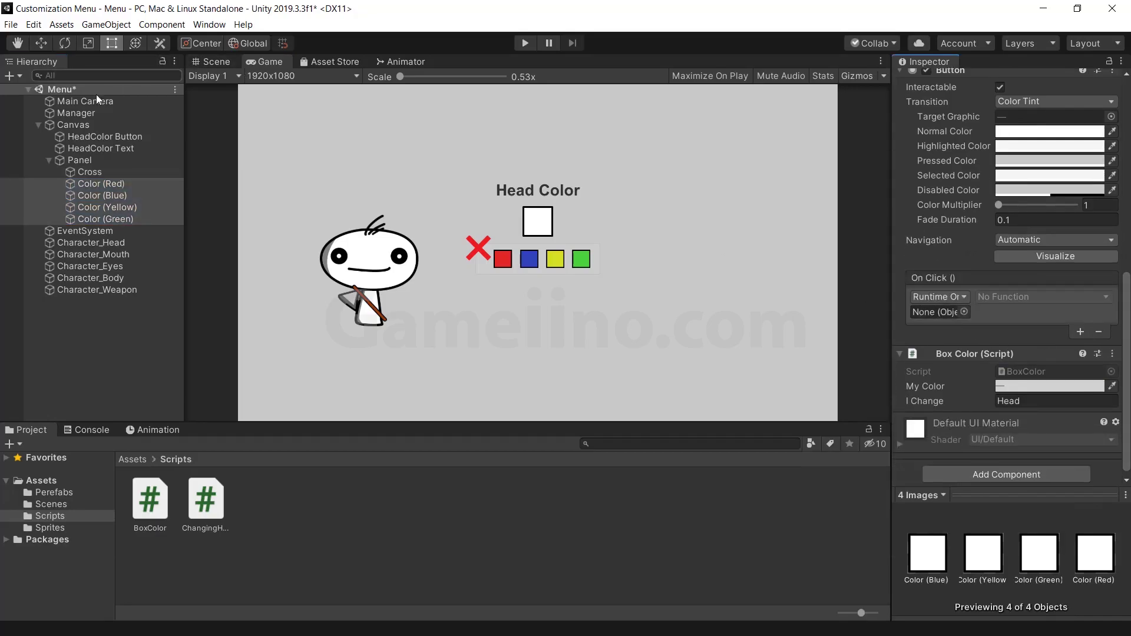
pyautogui.moveTo(75, 113); pyautogui.dragTo(925, 316)
pyautogui.click(1043, 297)
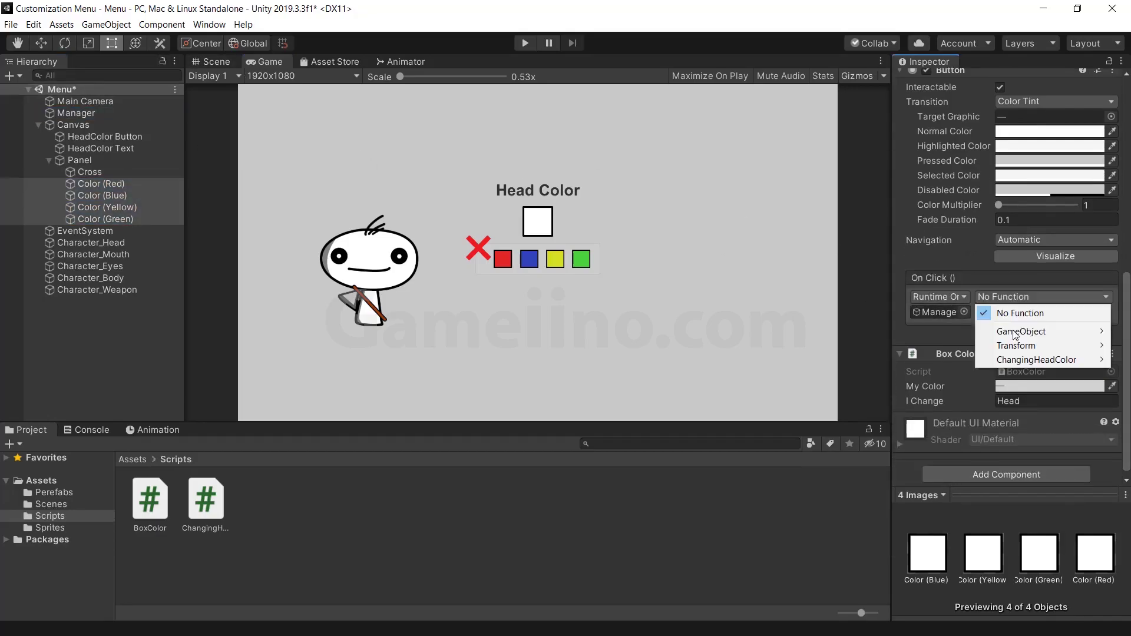
pyautogui.moveTo(1025, 360)
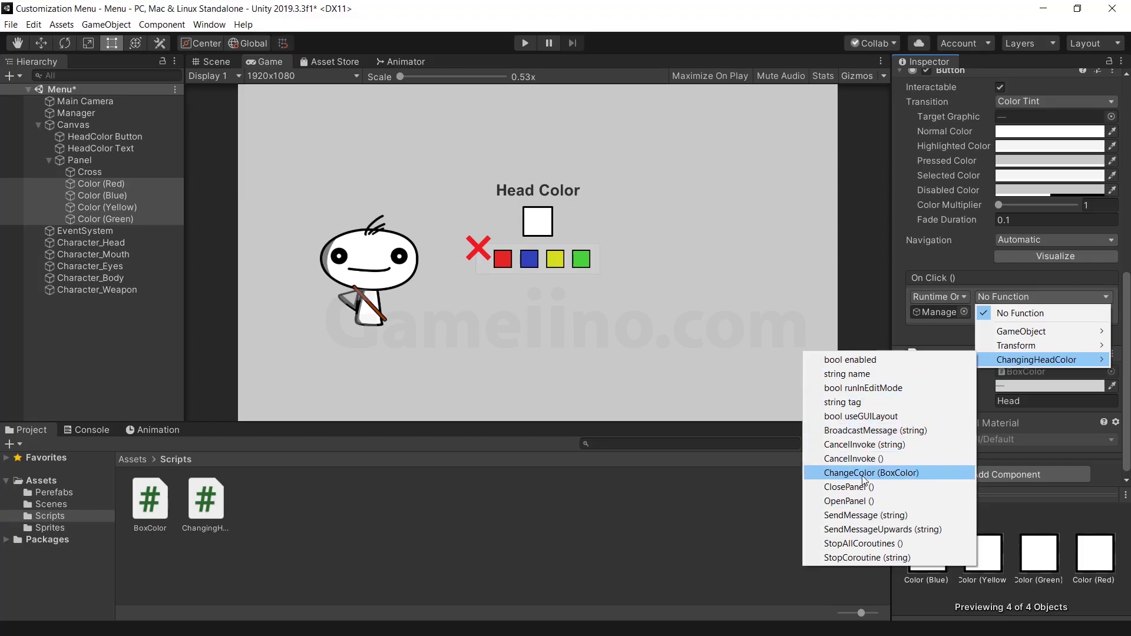
pyautogui.click(917, 472)
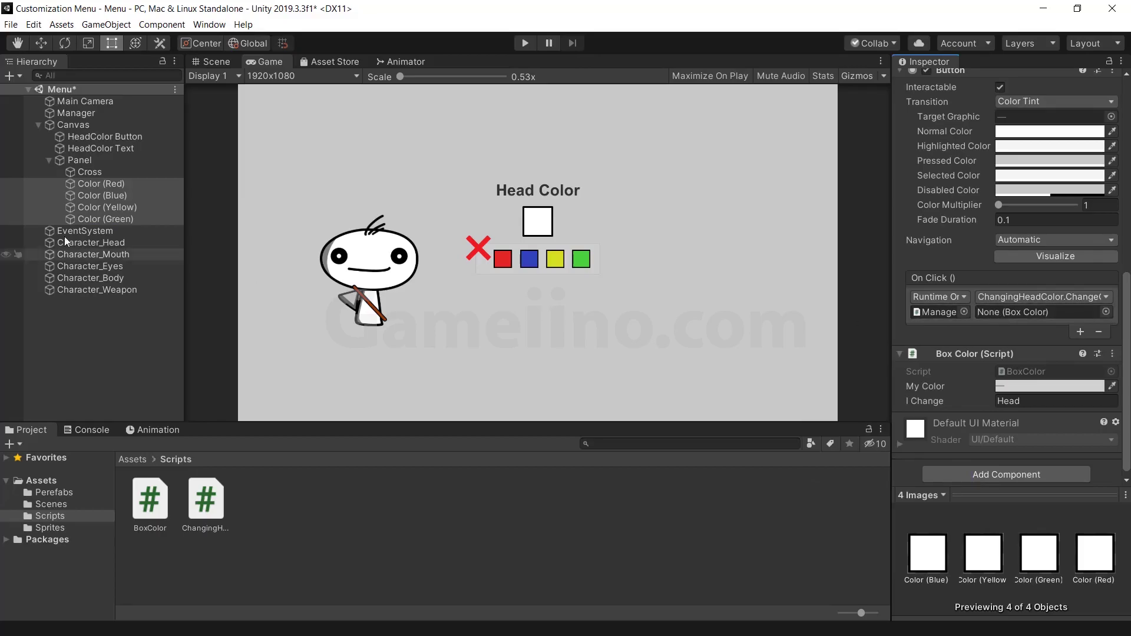
# Pass Color (Red), Blue, Yellow and Green each as their own parameter, then enter Play mode.
pyautogui.click(79, 181)
pyautogui.moveTo(79, 187)
pyautogui.mouseDown()
pyautogui.moveTo(1117, 399)
pyautogui.moveTo(1040, 312)
pyautogui.mouseUp()
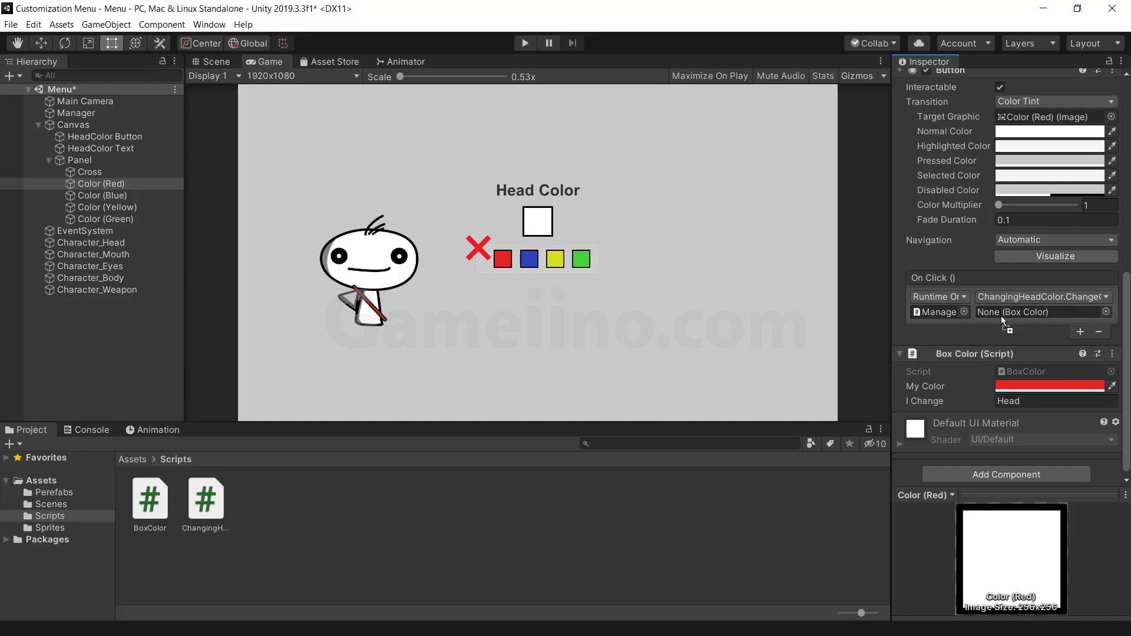
pyautogui.click(99, 197)
pyautogui.moveTo(98, 197); pyautogui.dragTo(1040, 312)
pyautogui.click(112, 209)
pyautogui.moveTo(112, 209); pyautogui.dragTo(1040, 312)
pyautogui.click(109, 219)
pyautogui.moveTo(109, 219); pyautogui.dragTo(1040, 312)
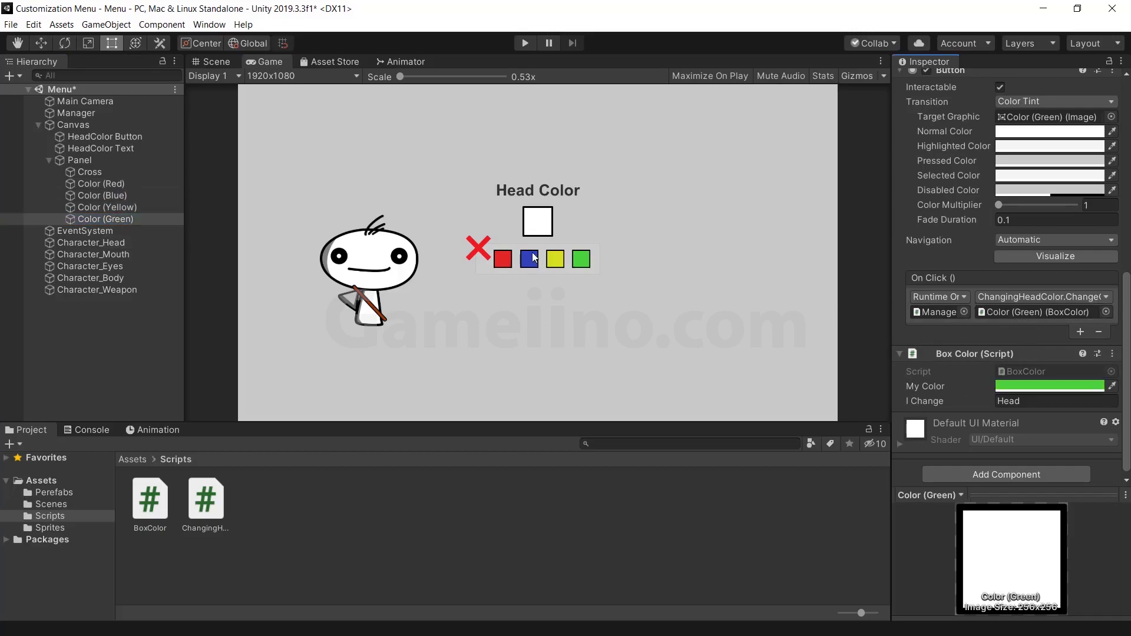
pyautogui.click(525, 43)
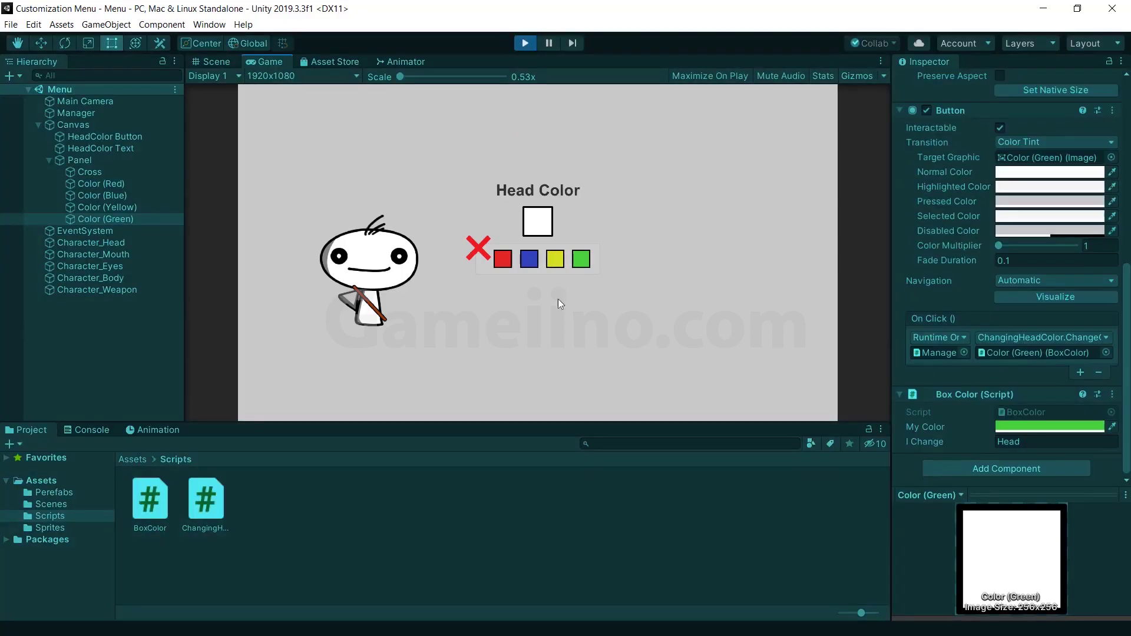
# Close and reopen the colour panel, turn the head red, blue, yellow, green, red, then toggle the swatches.
pyautogui.click(483, 253)
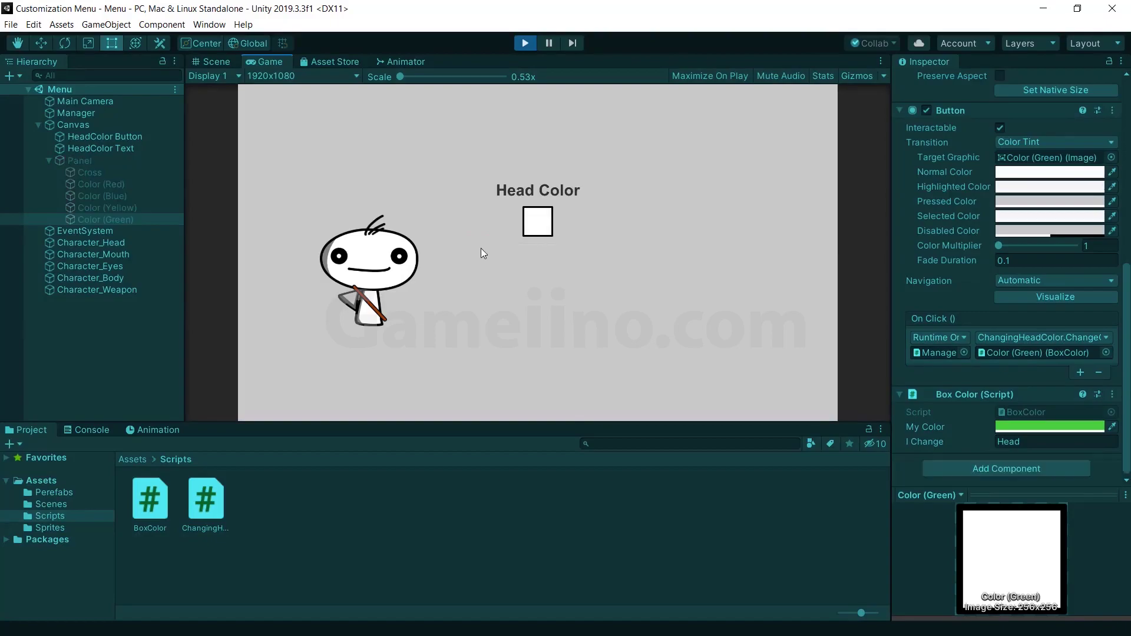
pyautogui.click(549, 220)
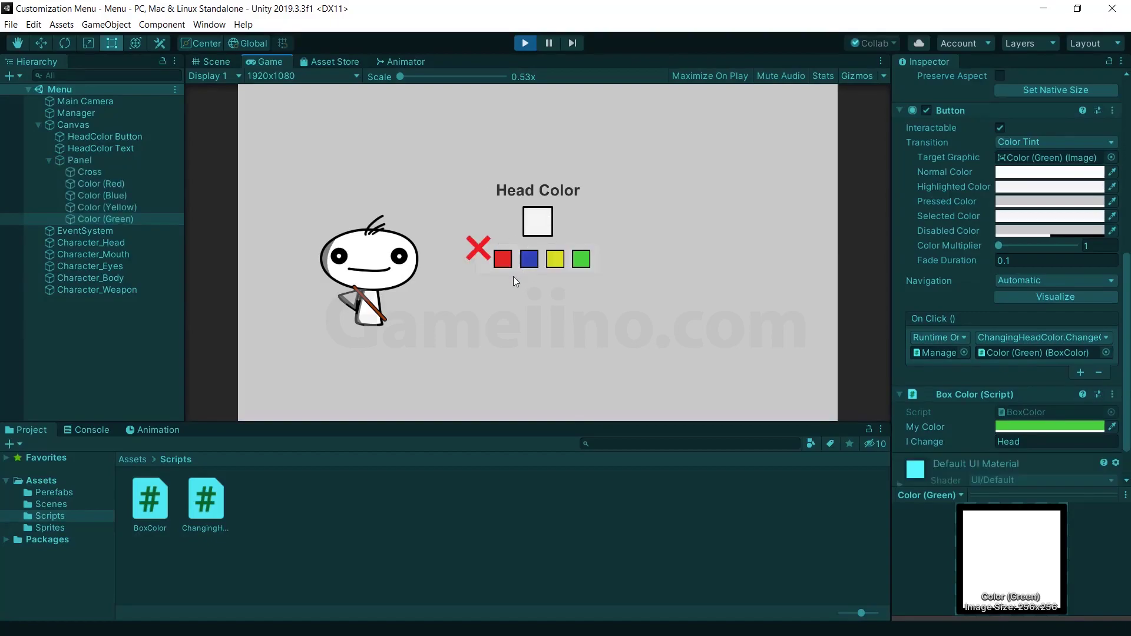
pyautogui.click(501, 262)
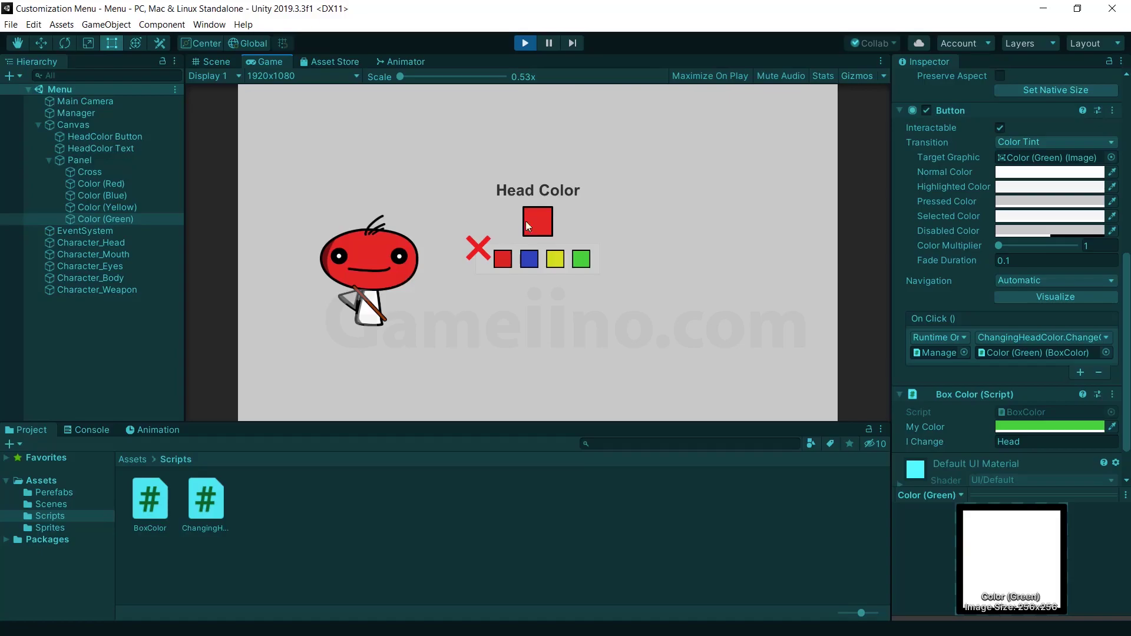
pyautogui.click(527, 260)
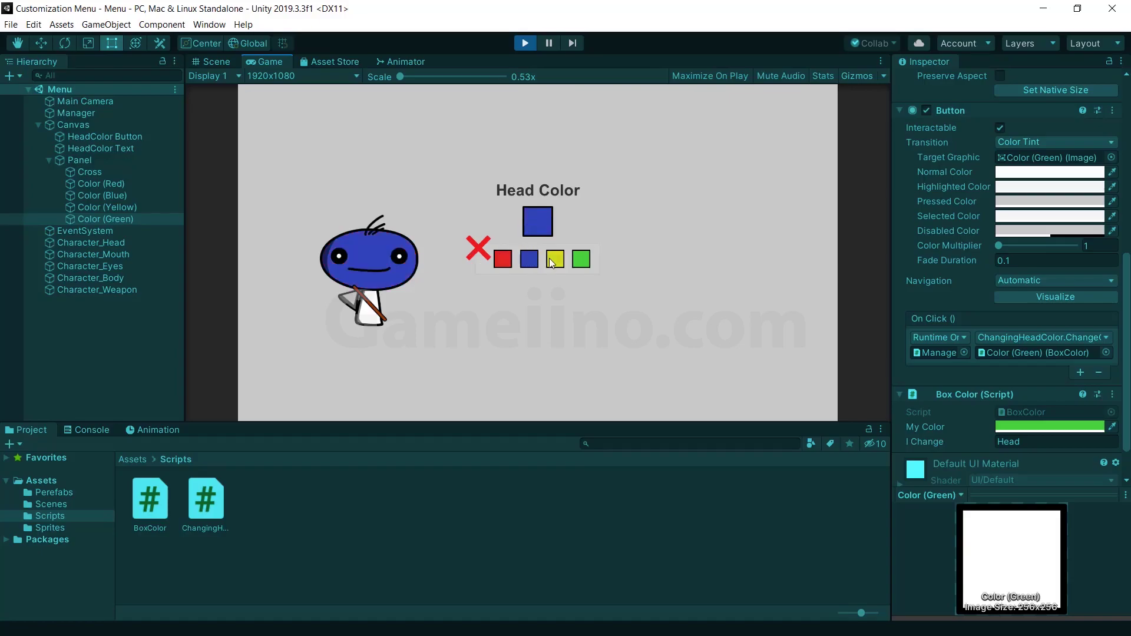
pyautogui.click(554, 259)
pyautogui.click(580, 259)
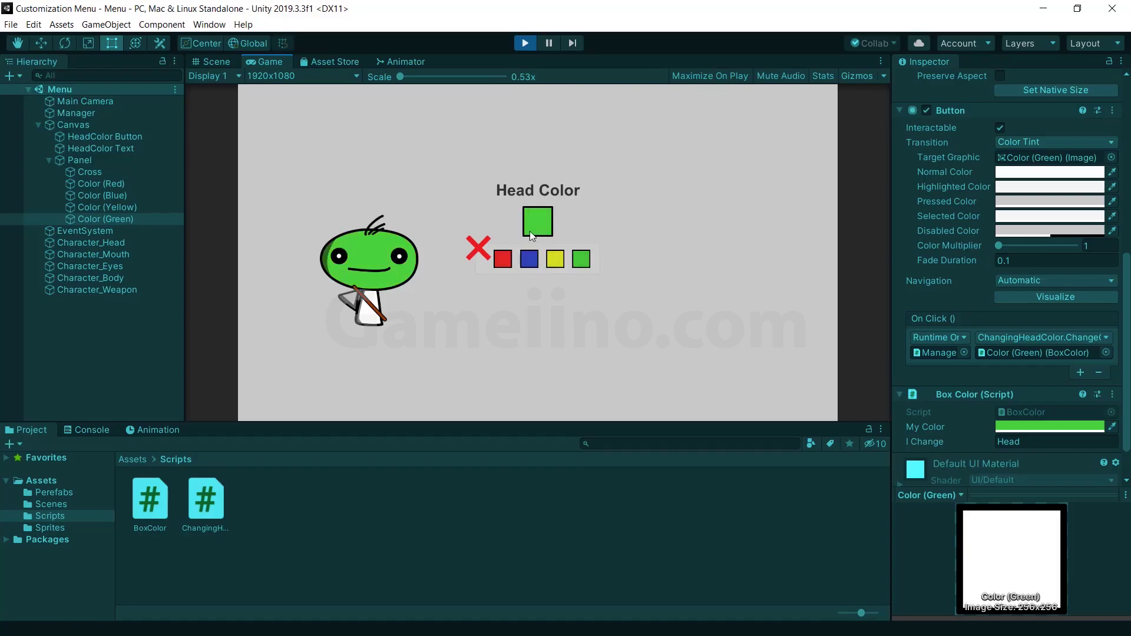
pyautogui.click(503, 258)
pyautogui.click(529, 258)
pyautogui.click(533, 220)
# Stop the test run and create an empty Head Field object under Canvas.
pyautogui.click(533, 219)
pyautogui.click(532, 47)
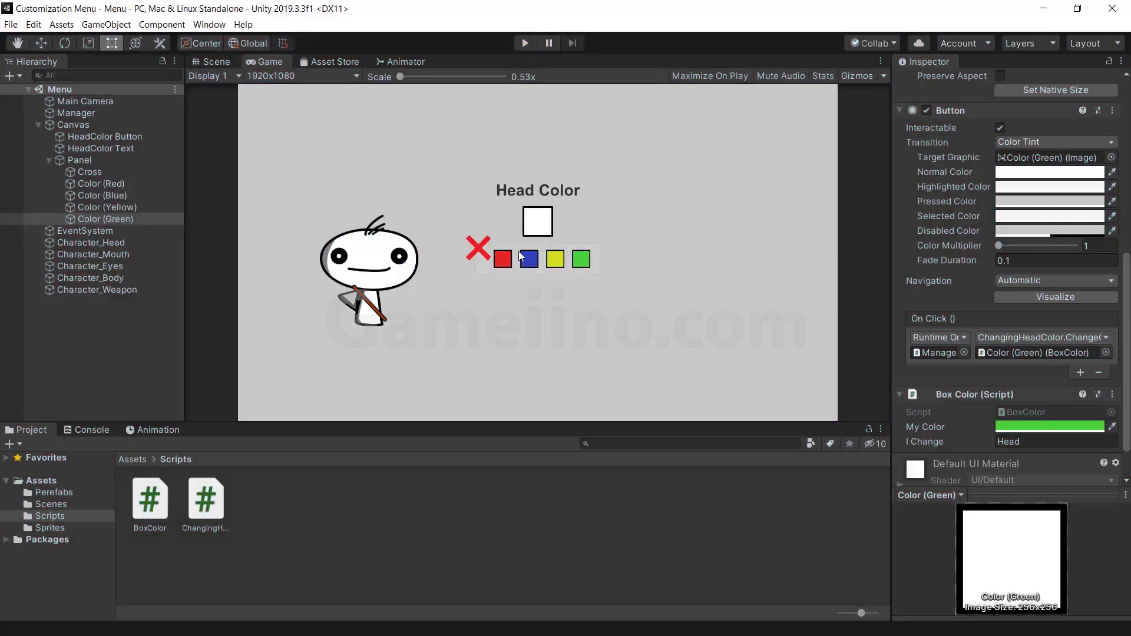
pyautogui.click(48, 160)
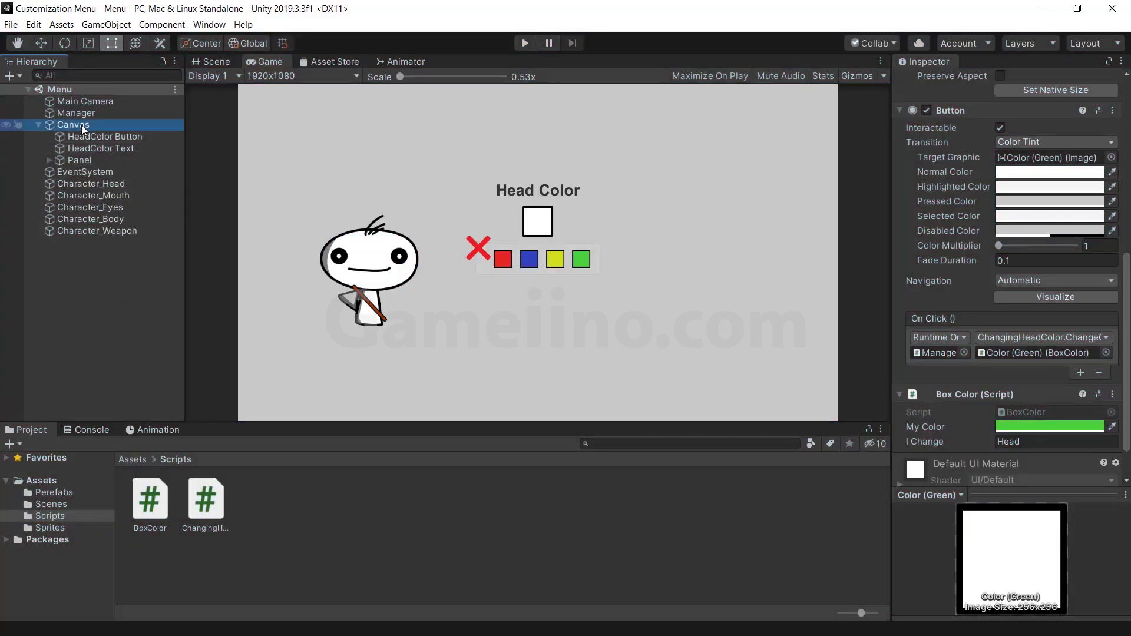
pyautogui.rightClick(80, 125)
pyautogui.click(129, 245)
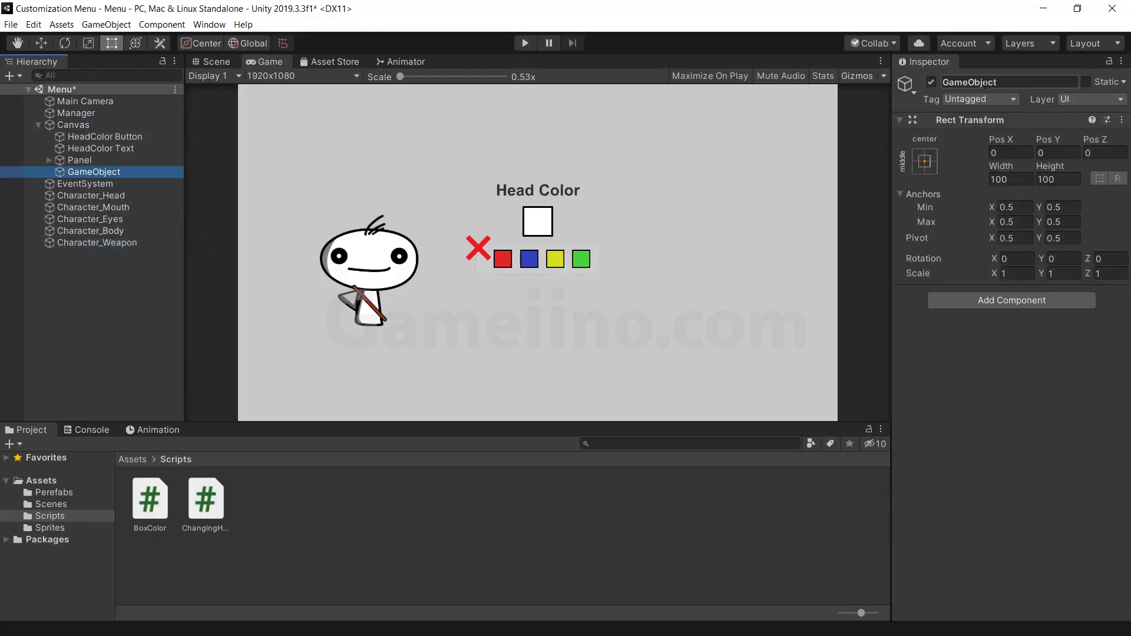
pyautogui.write('Head Field')
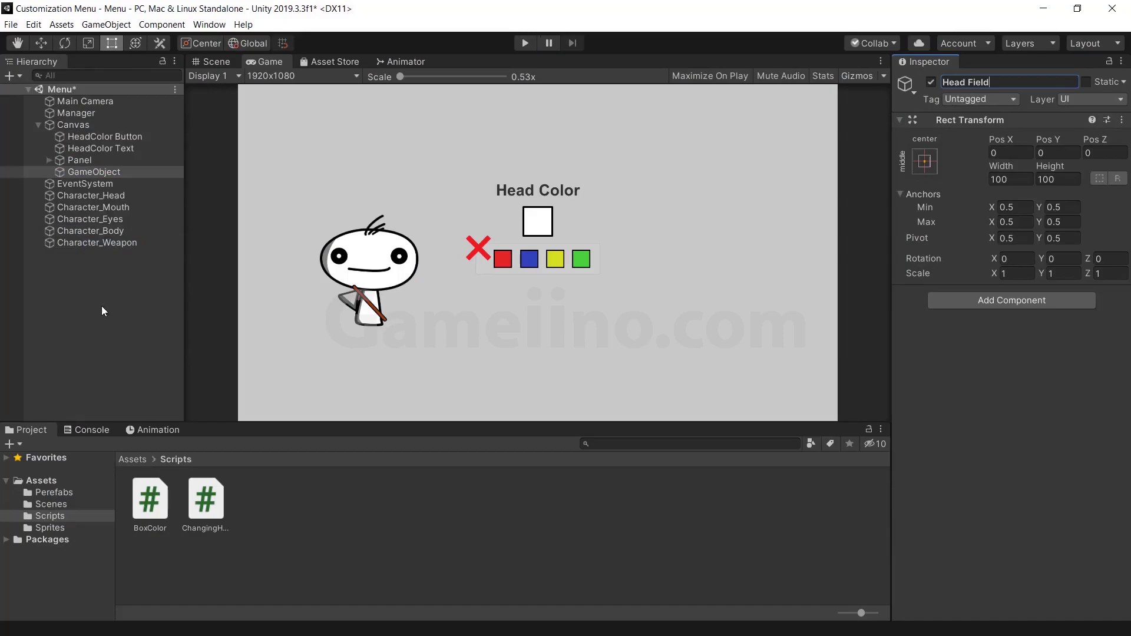
pyautogui.click(101, 306)
# Nest HeadColor Button, HeadColor Text and Panel under Head Field.
pyautogui.click(81, 159)
pyautogui.keyDown('shift'); pyautogui.click(83, 139); pyautogui.keyUp('shift')
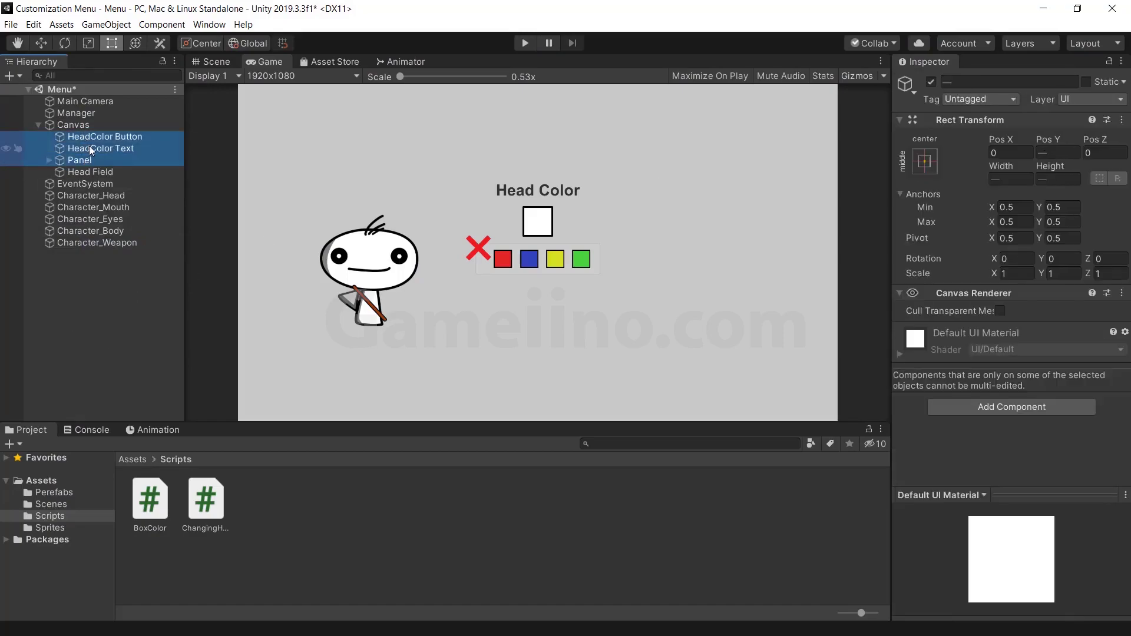
pyautogui.moveTo(86, 142); pyautogui.dragTo(84, 169)
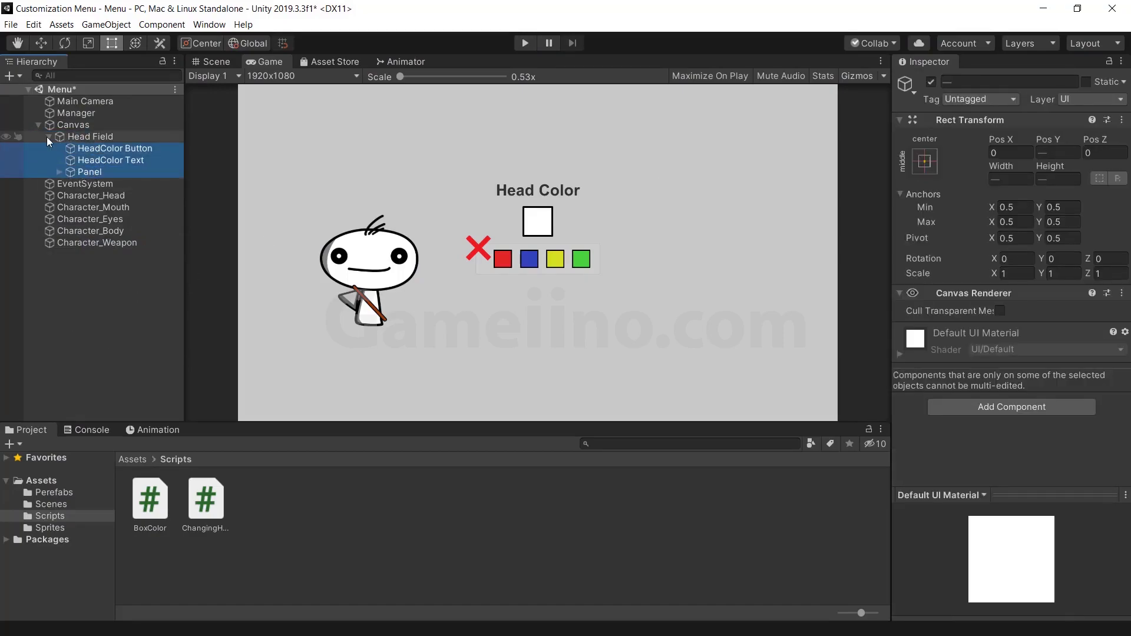
pyautogui.click(49, 137)
pyautogui.click(66, 136)
pyautogui.click(208, 61)
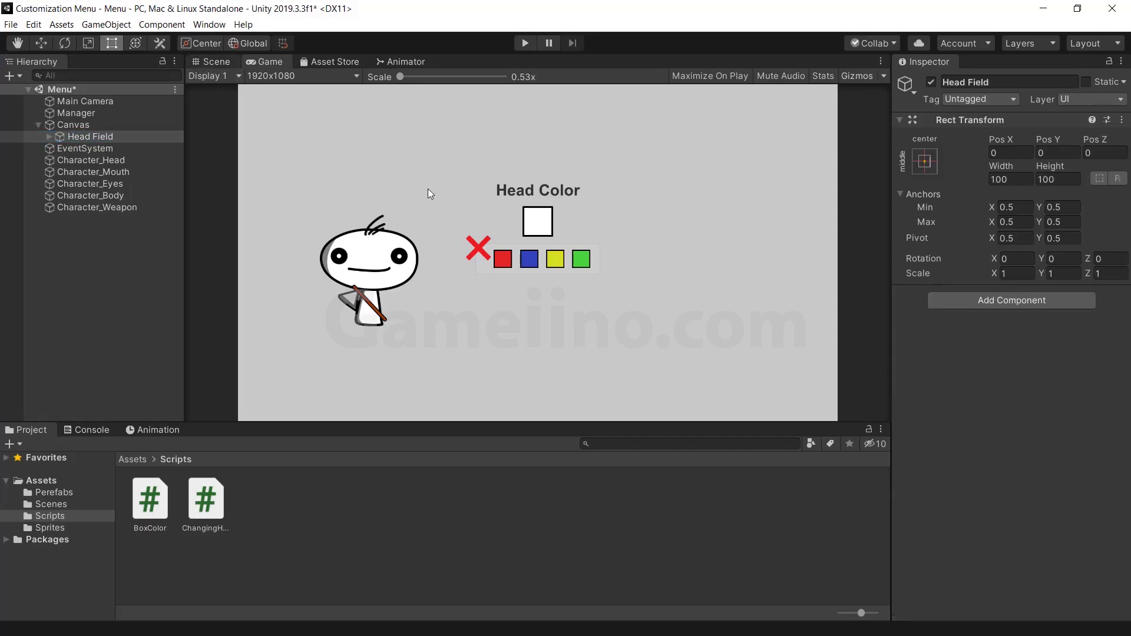
# Move the Head Field group with the Move tool to Pos X 104, Pos Y 118.
pyautogui.scroll(-2, 446, 306)
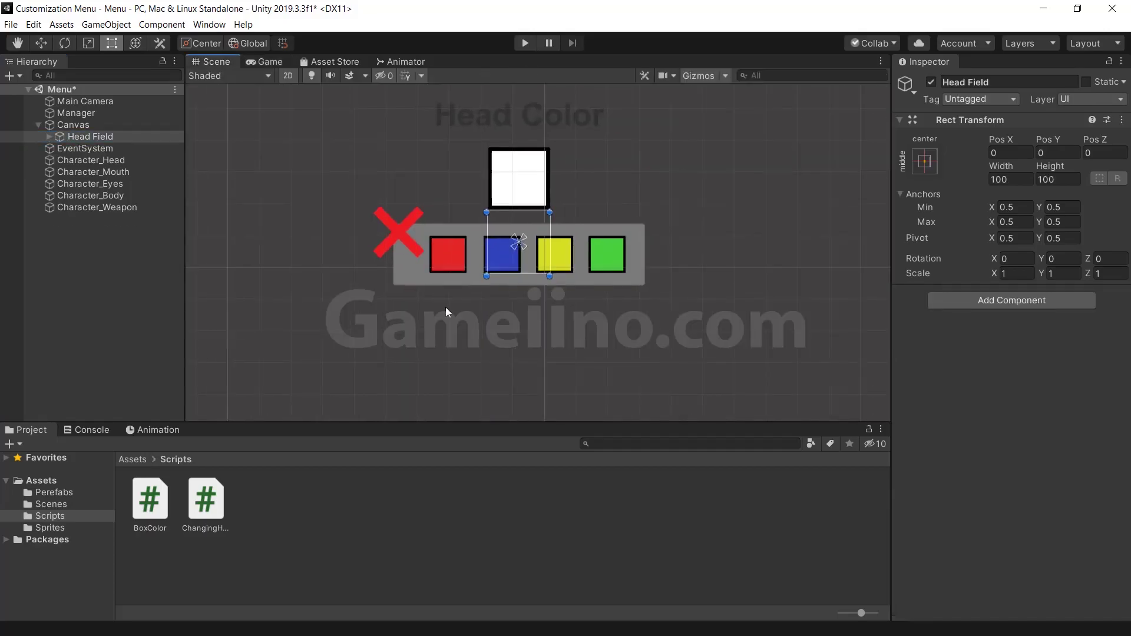
pyautogui.scroll(-3, 445, 306)
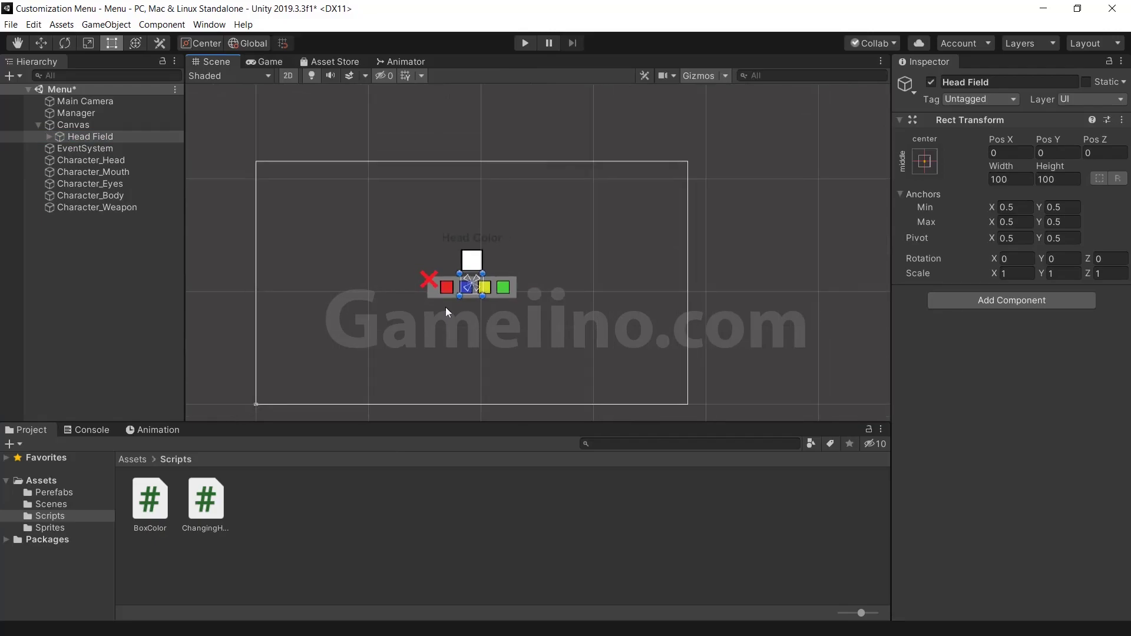
pyautogui.press('w')
pyautogui.moveTo(475, 252); pyautogui.dragTo(511, 226)
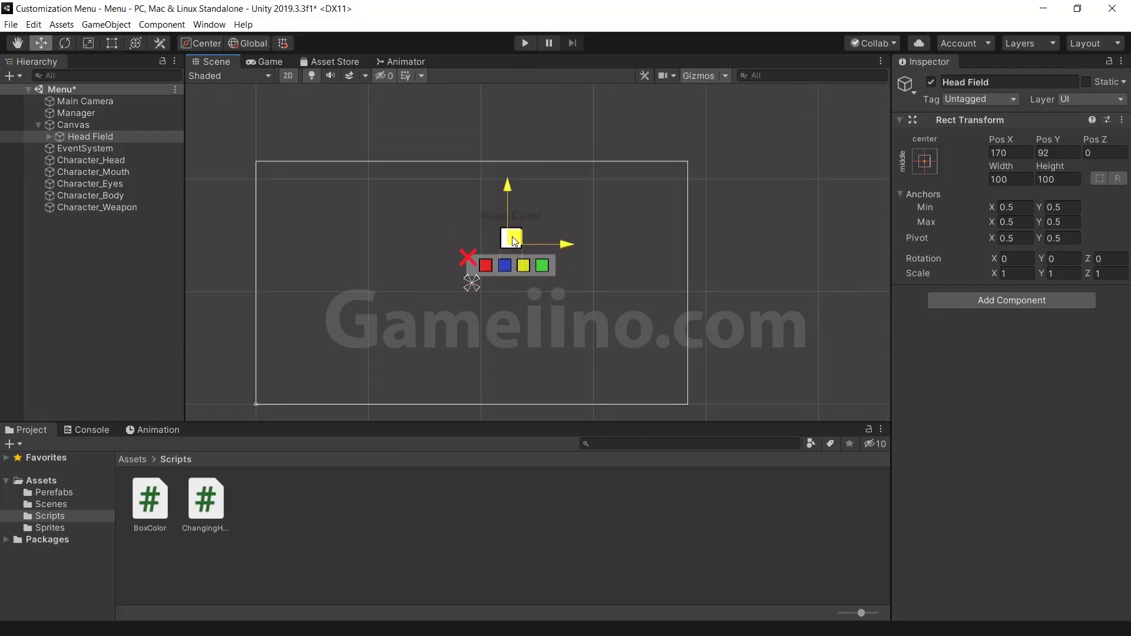
pyautogui.click(262, 63)
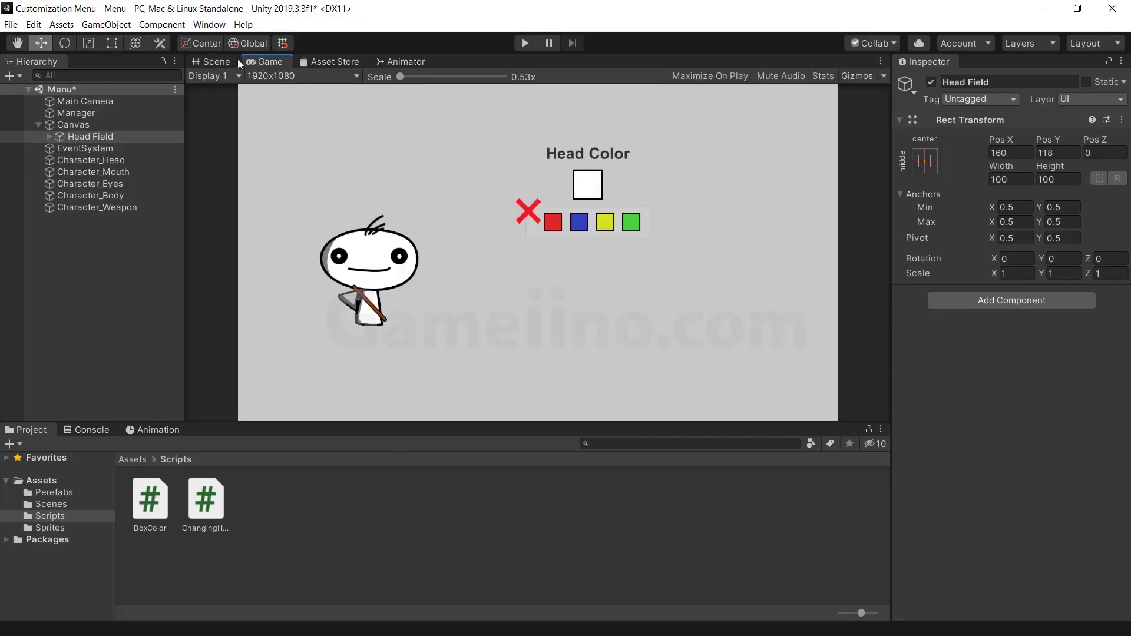
pyautogui.click(212, 62)
pyautogui.moveTo(563, 239); pyautogui.dragTo(546, 241)
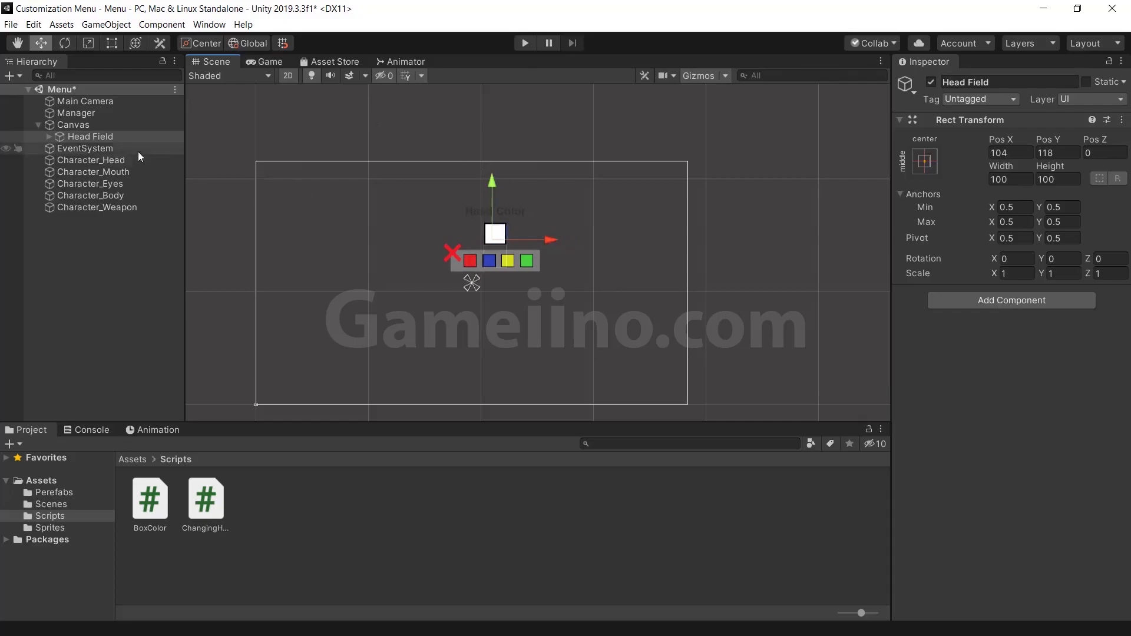
pyautogui.click(74, 137)
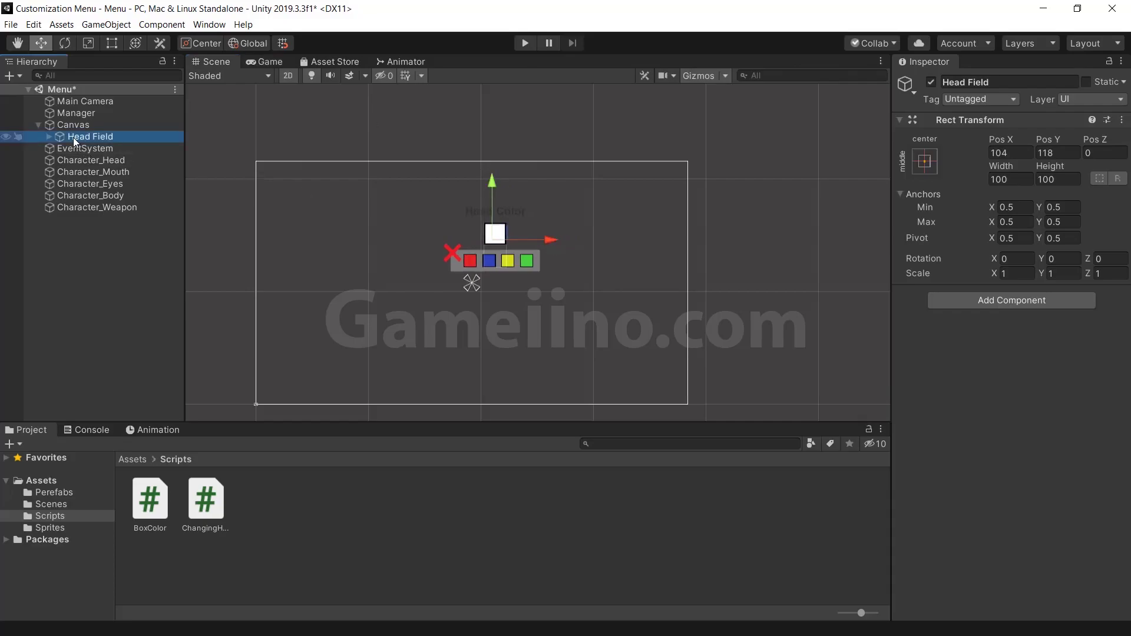
# Duplicate Head Field and rename the copy Body Field.
pyautogui.hotkey('ctrl', 'd')
pyautogui.click(1017, 83)
pyautogui.press('End')
pyautogui.hotkey('shift', 'Left')
pyautogui.hotkey('shift', 'Left')
pyautogui.hotkey('shift', 'Left')
pyautogui.press('BackSpace')
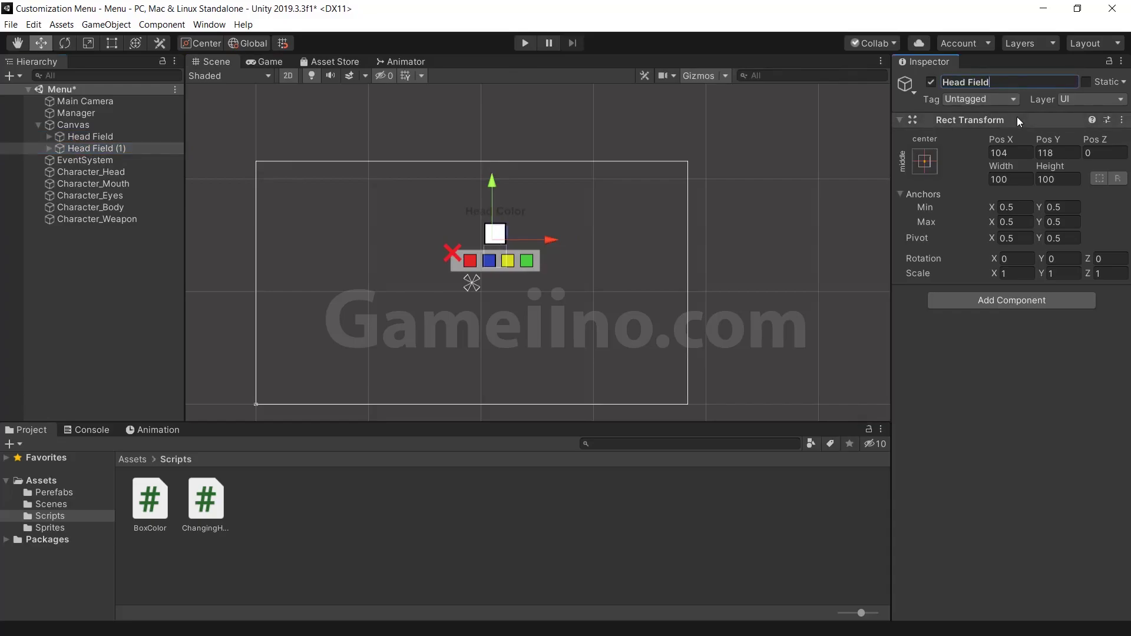
pyautogui.hotkey('shift', 'Left')
pyautogui.hotkey('shift', 'Left')
pyautogui.hotkey('shift', 'Left')
pyautogui.hotkey('shift', 'Left')
pyautogui.write('Body')
pyautogui.press('Return')
# Rename Body Field's copied button to BodyColor Button.
pyautogui.click(49, 148)
pyautogui.click(115, 159)
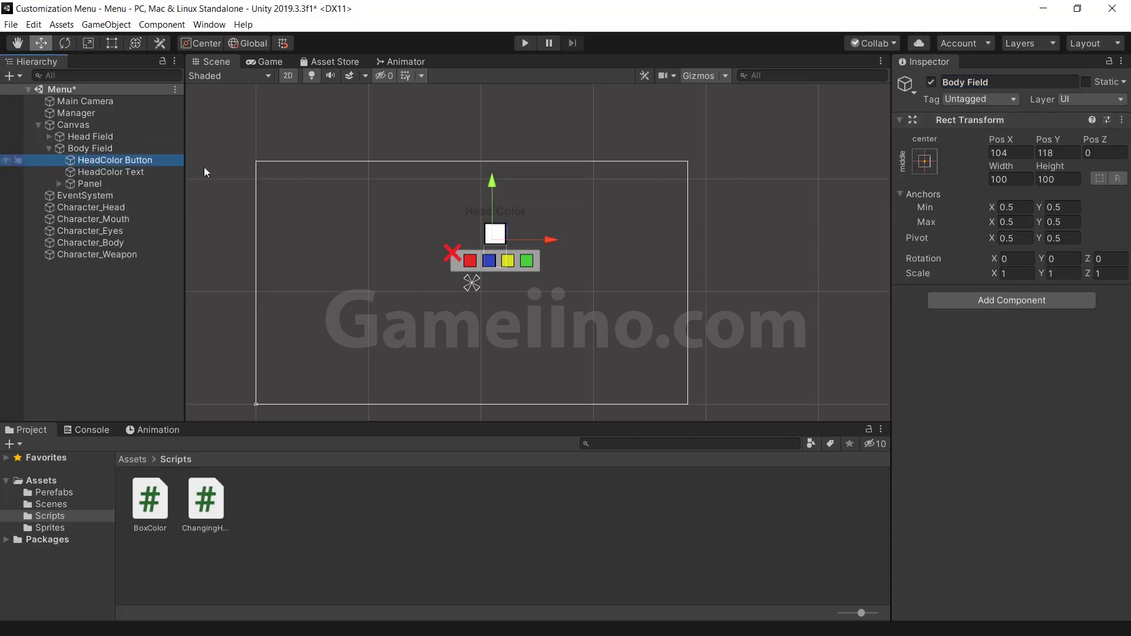
pyautogui.click(1014, 84)
pyautogui.press('Home')
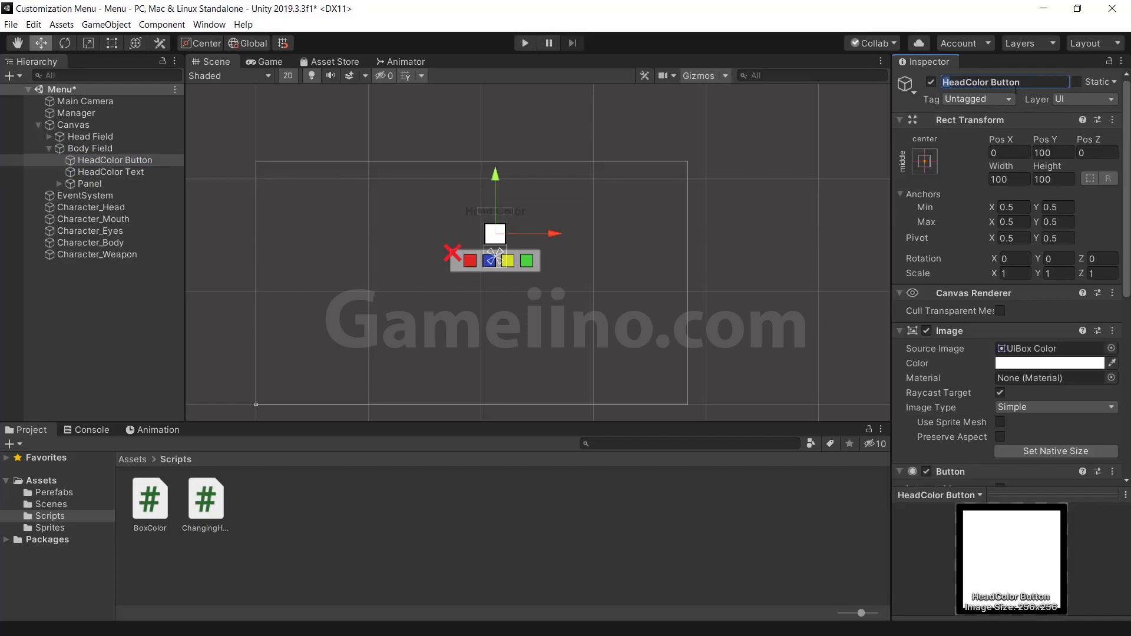
pyautogui.write('Body')
pyautogui.press('Return')
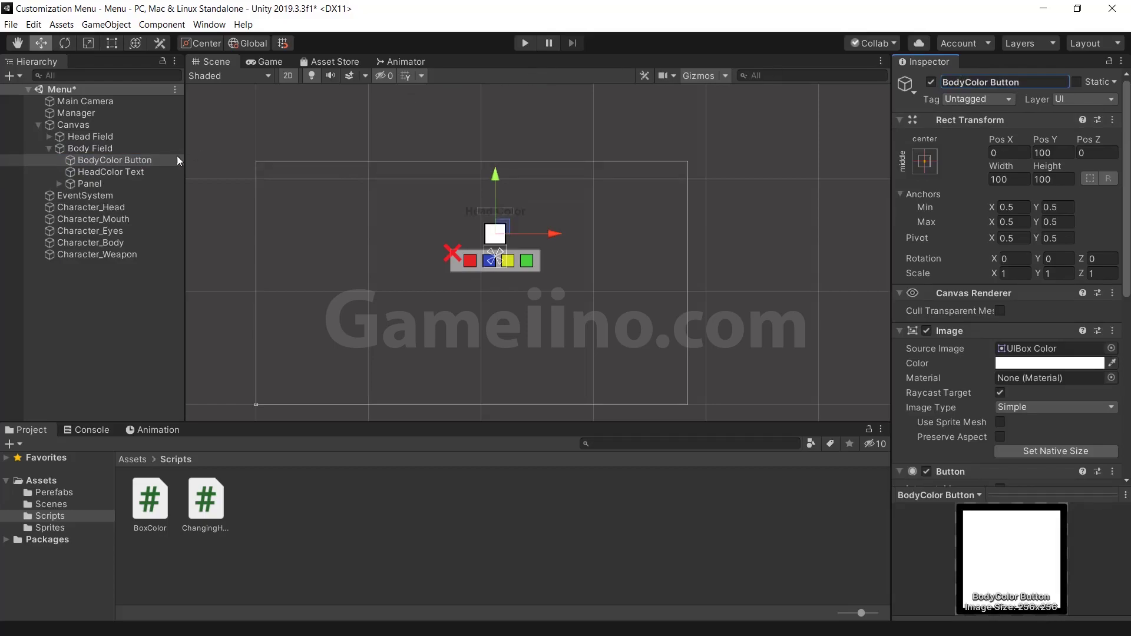
# Rename the copied text to BodyColor Text and check the Panel's swatches.
pyautogui.click(137, 172)
pyautogui.click(1000, 86)
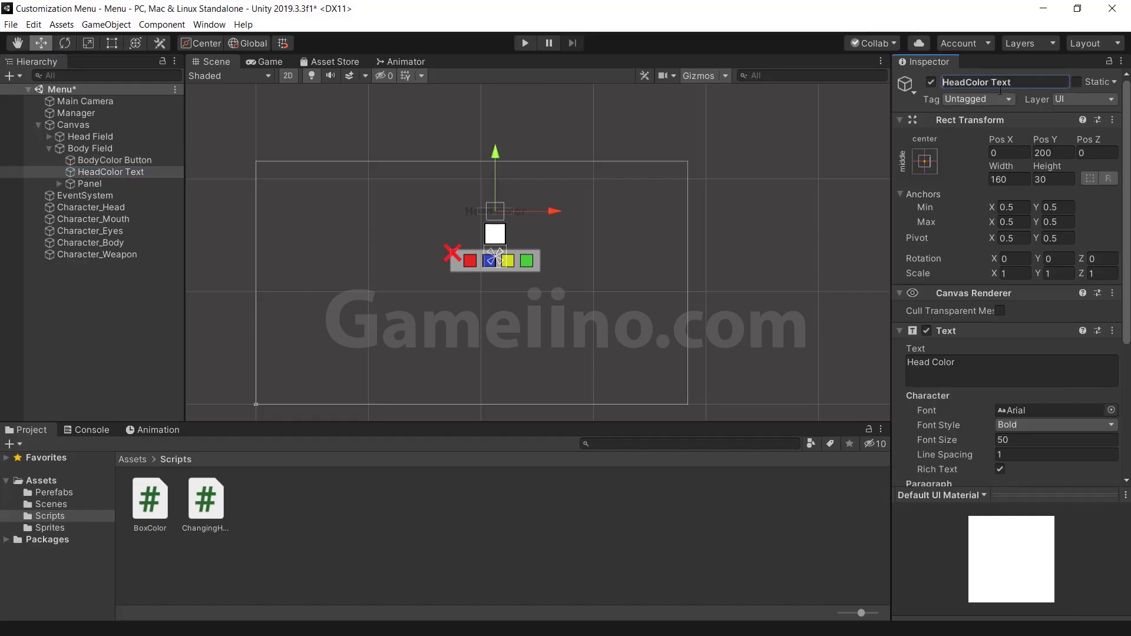
pyautogui.write('Bod')
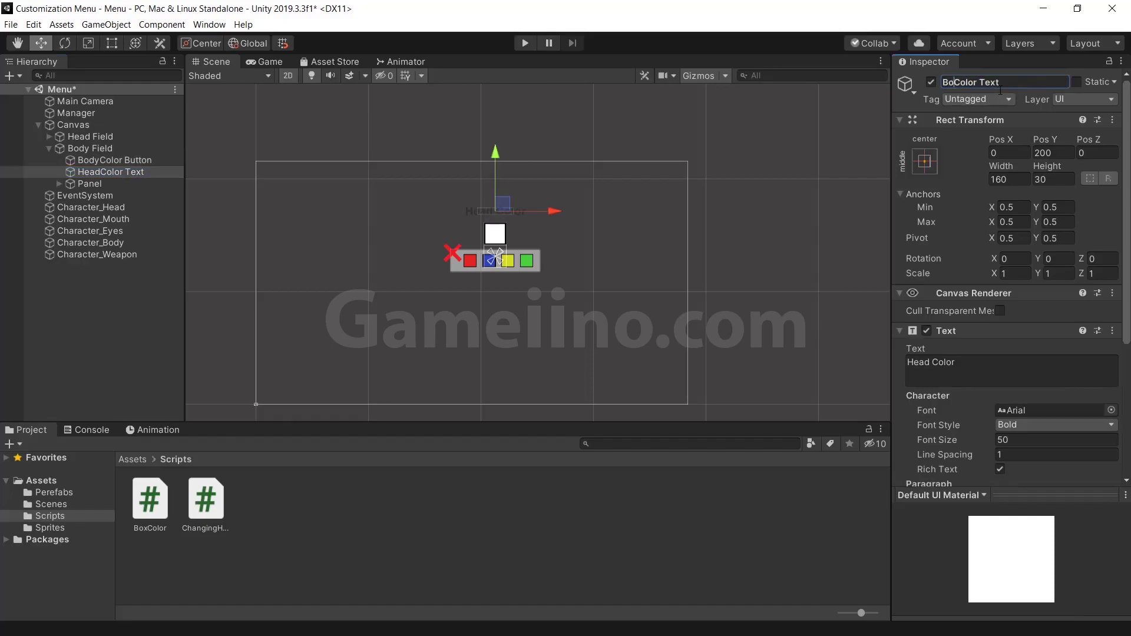
pyautogui.write('y')
pyautogui.press('Return')
pyautogui.click(59, 183)
pyautogui.click(60, 184)
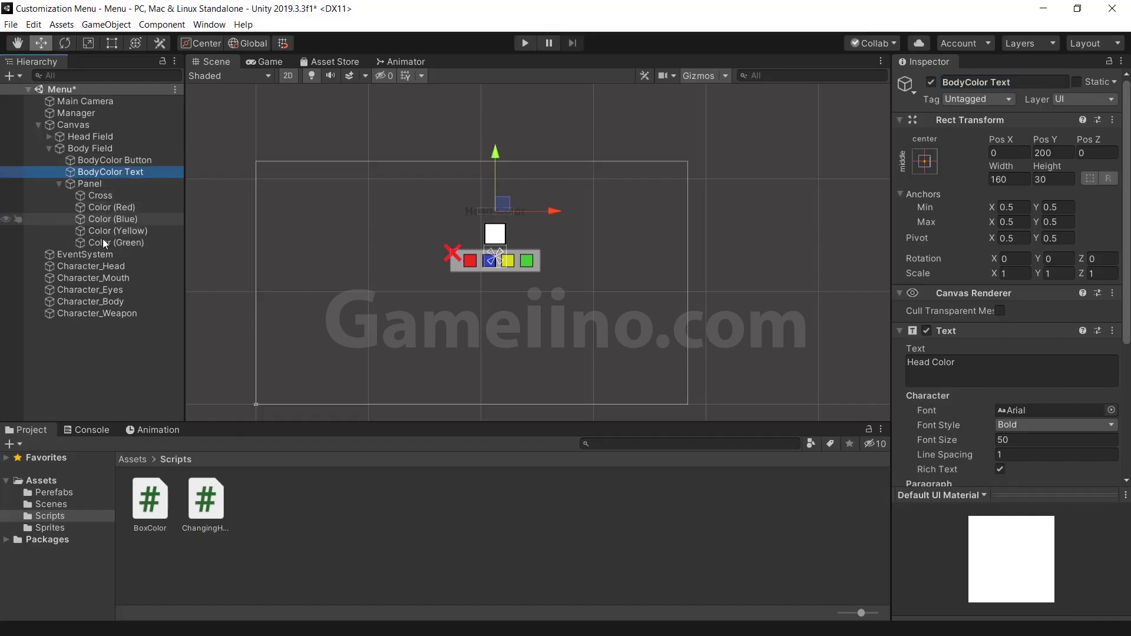
pyautogui.click(59, 183)
pyautogui.click(118, 162)
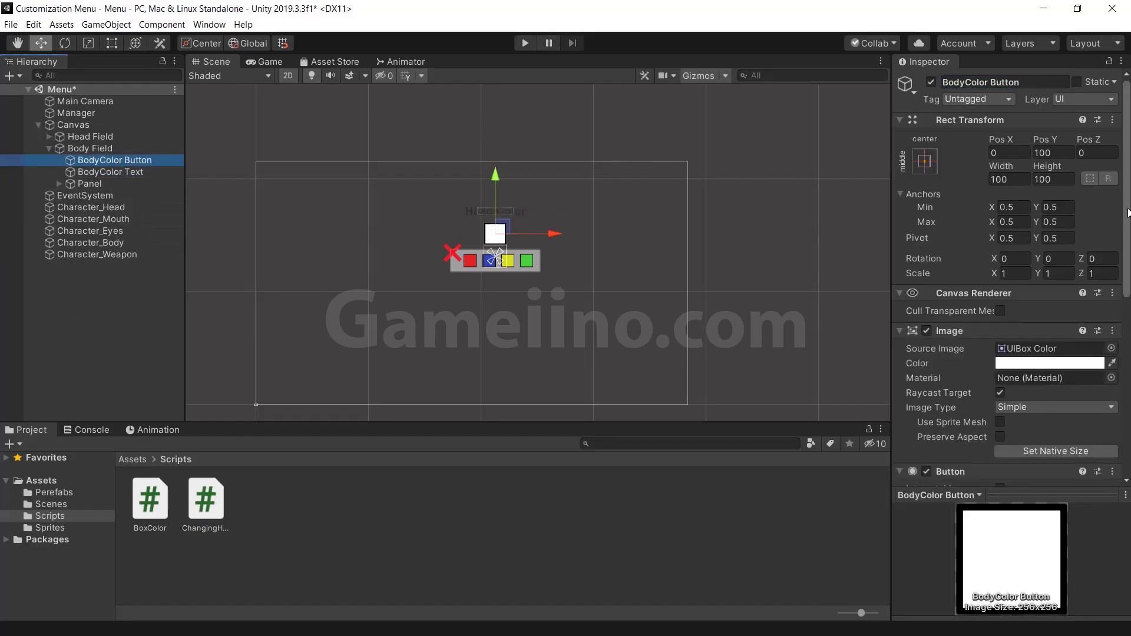
# Set the four Body Field colour swatches' I Change value to Body.
pyautogui.moveTo(1128, 212); pyautogui.dragTo(1125, 386)
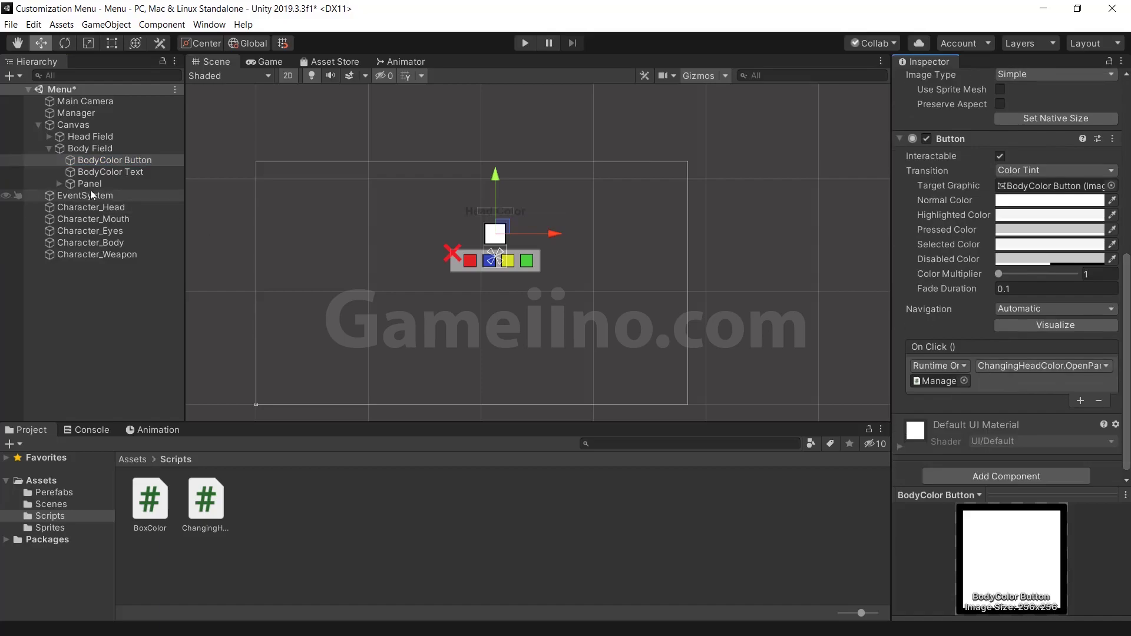
pyautogui.click(58, 183)
pyautogui.click(106, 207)
pyautogui.keyDown('shift'); pyautogui.click(111, 243); pyautogui.keyUp('shift')
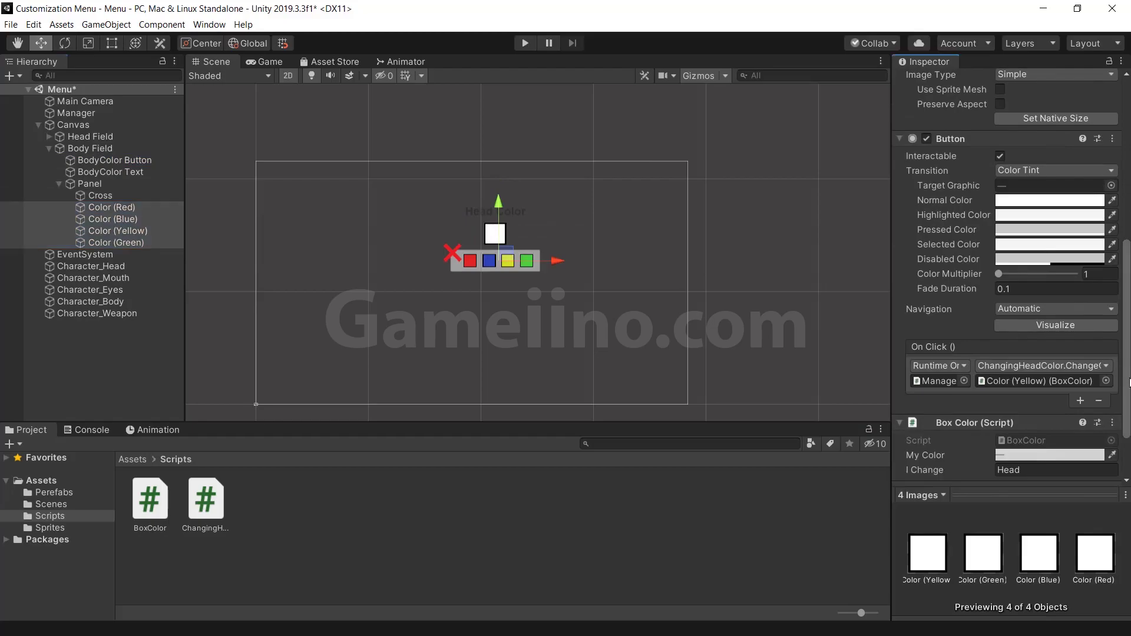
pyautogui.scroll(-3, 1010, 424)
pyautogui.click(1047, 398)
pyautogui.write('Body')
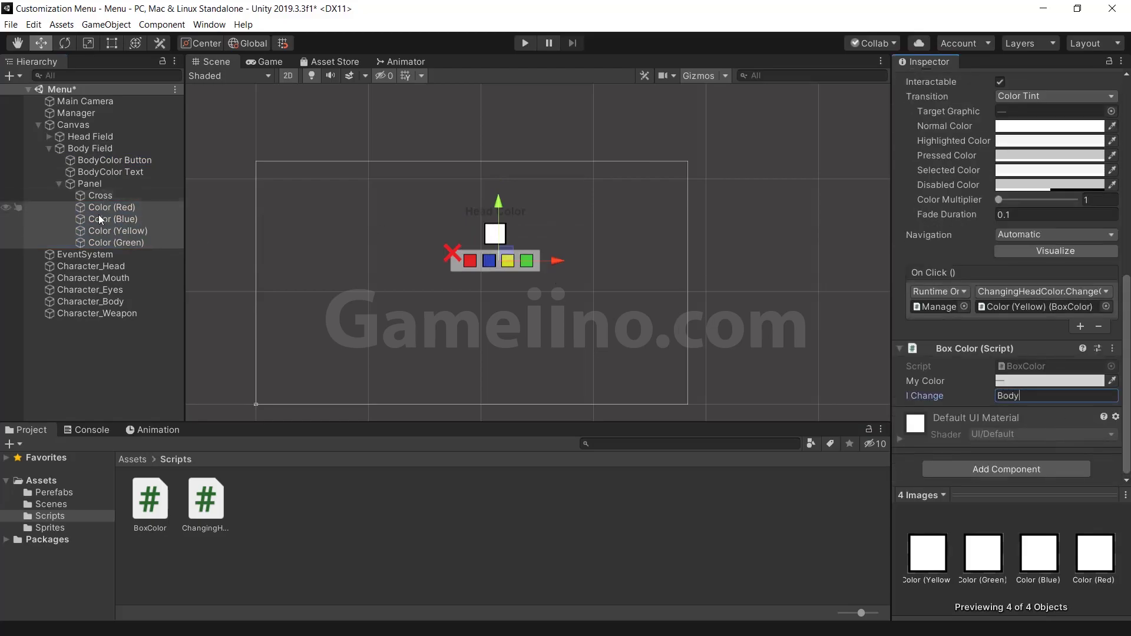
# Change the BodyColor Text heading from Head Color to Body Color.
pyautogui.click(73, 194)
pyautogui.click(60, 185)
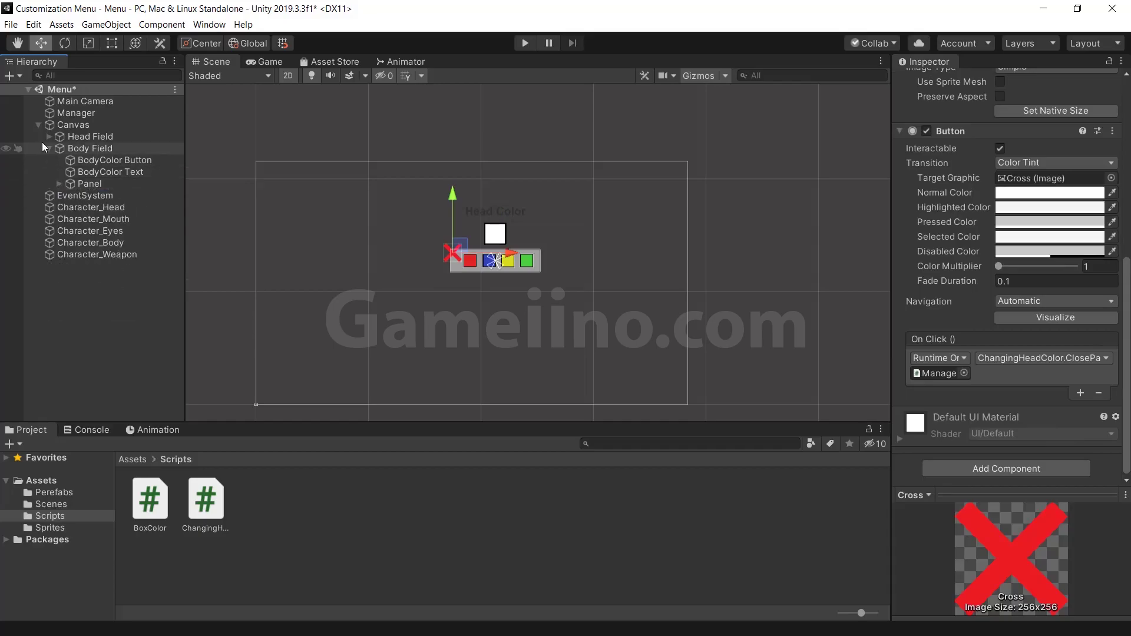
pyautogui.click(109, 171)
pyautogui.click(955, 162)
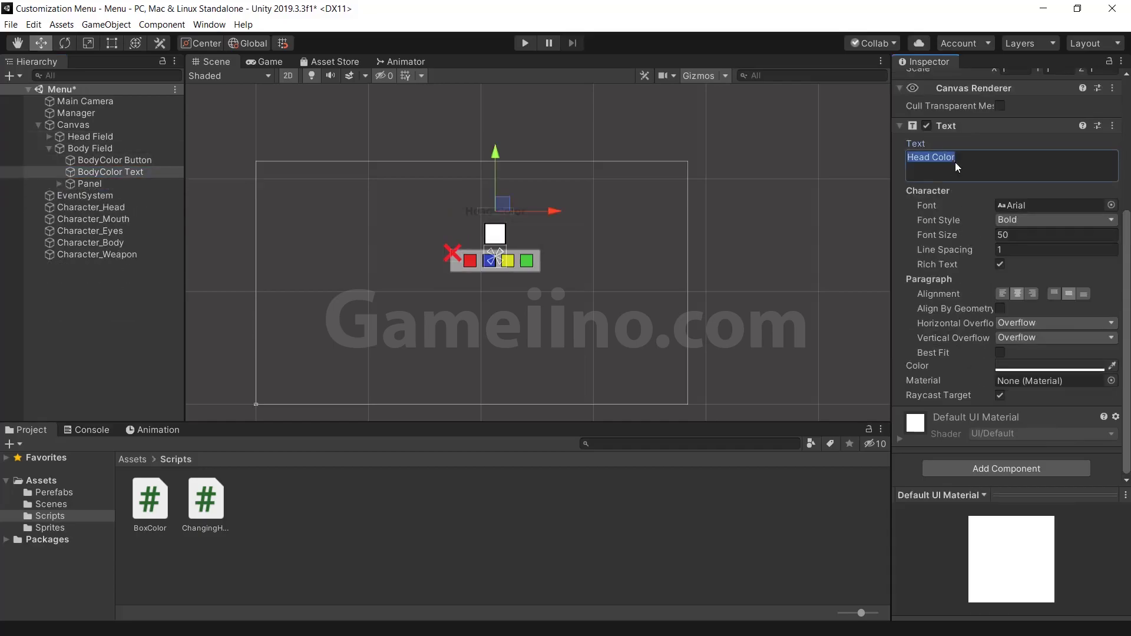
pyautogui.press('Home')
pyautogui.hotkey('shift', 'Right')
pyautogui.write('Body')
# Move the Body Field group down to Pos Y -245 and preview it in the game view.
pyautogui.click(49, 148)
pyautogui.click(64, 147)
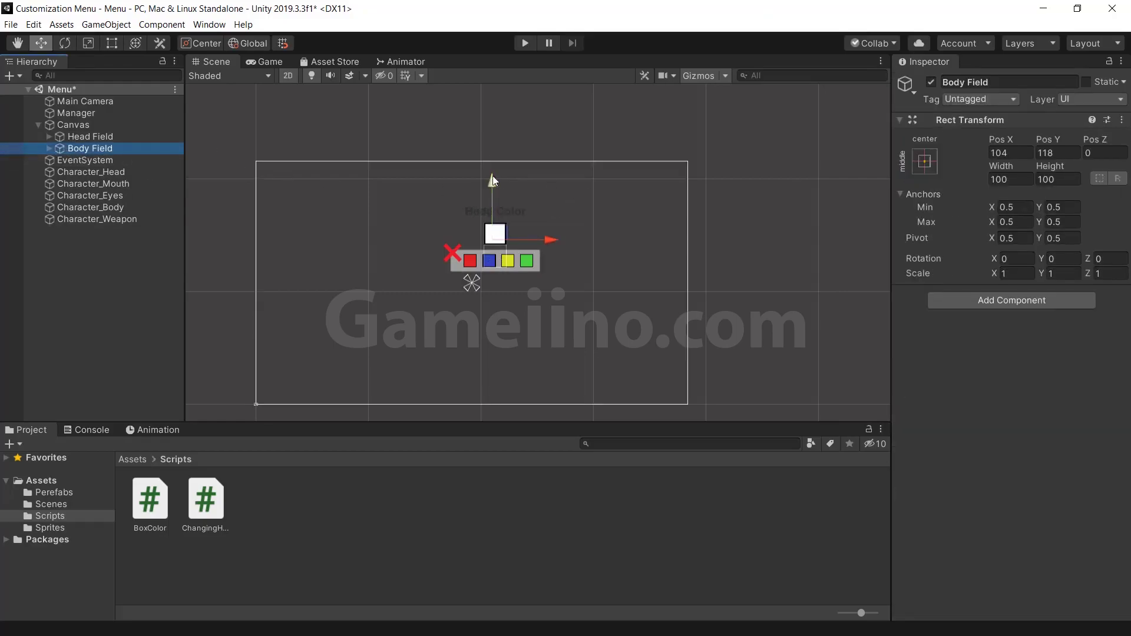
pyautogui.moveTo(492, 180); pyautogui.dragTo(488, 263)
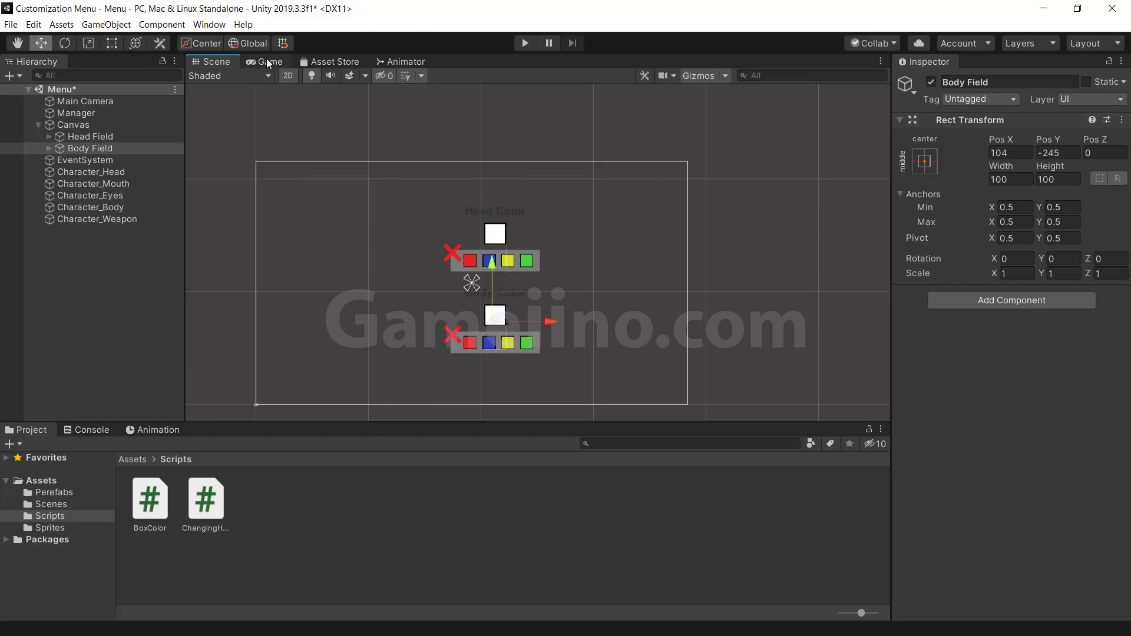
pyautogui.click(267, 62)
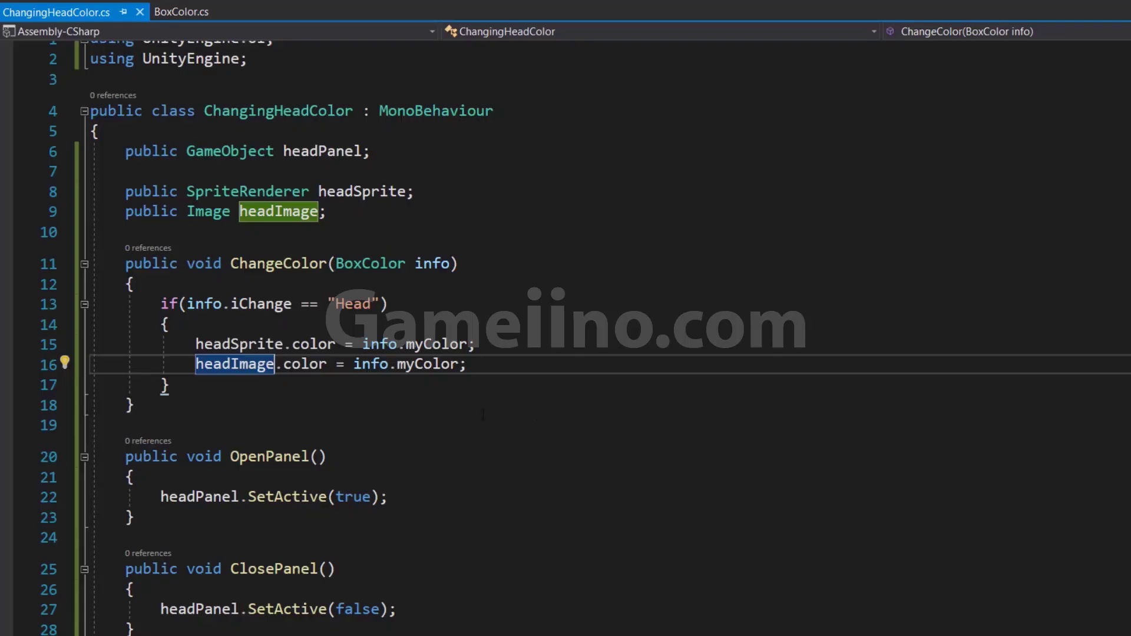
# Add a bodyPanel field by duplicating the headPanel declaration.
pyautogui.moveTo(124, 151); pyautogui.dragTo(373, 151)
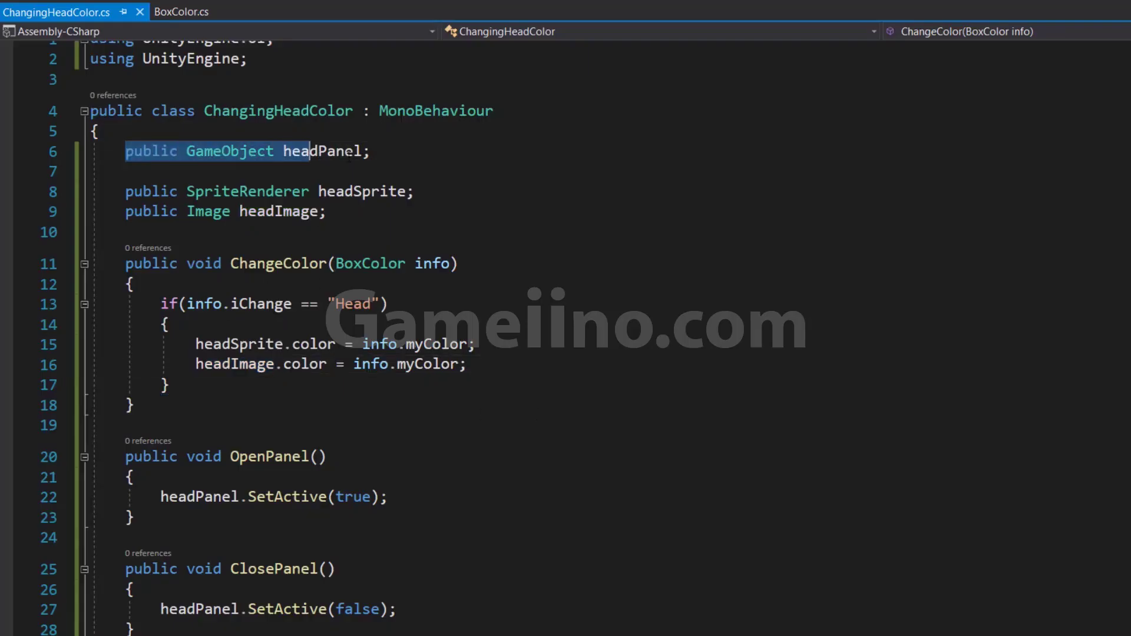
pyautogui.click(408, 154)
pyautogui.press('Return')
pyautogui.write('public GameObject headPanel;')
pyautogui.press('Left')
pyautogui.hotkey('shift', 'Left')
pyautogui.hotkey('shift', 'Left')
pyautogui.hotkey('shift', 'Left')
pyautogui.hotkey('shift', 'Left')
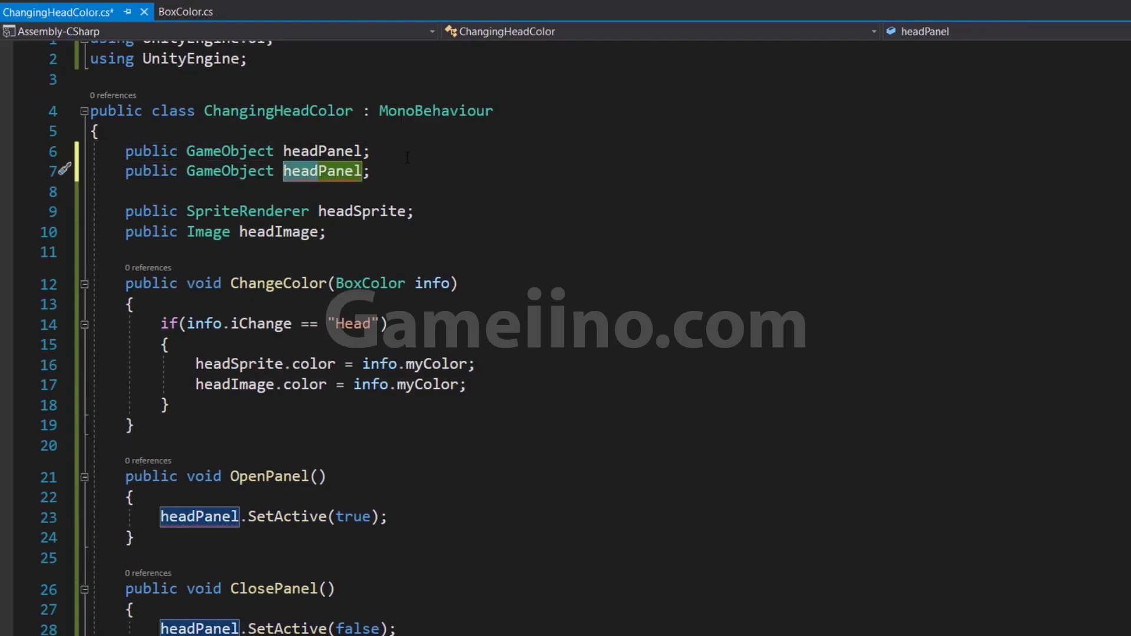
pyautogui.write('body')
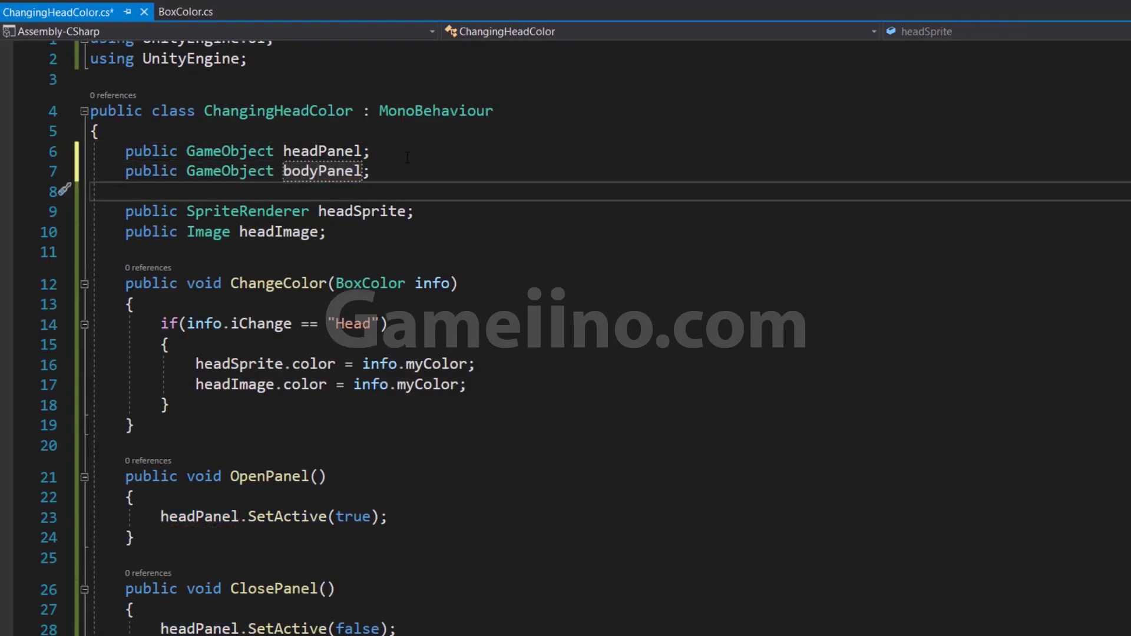
# Add bodySprite and bodyImage fields by duplicating the headSprite and headImage declarations.
pyautogui.moveTo(414, 211); pyautogui.dragTo(135, 211)
pyautogui.hotkey('ctrl', 'c')
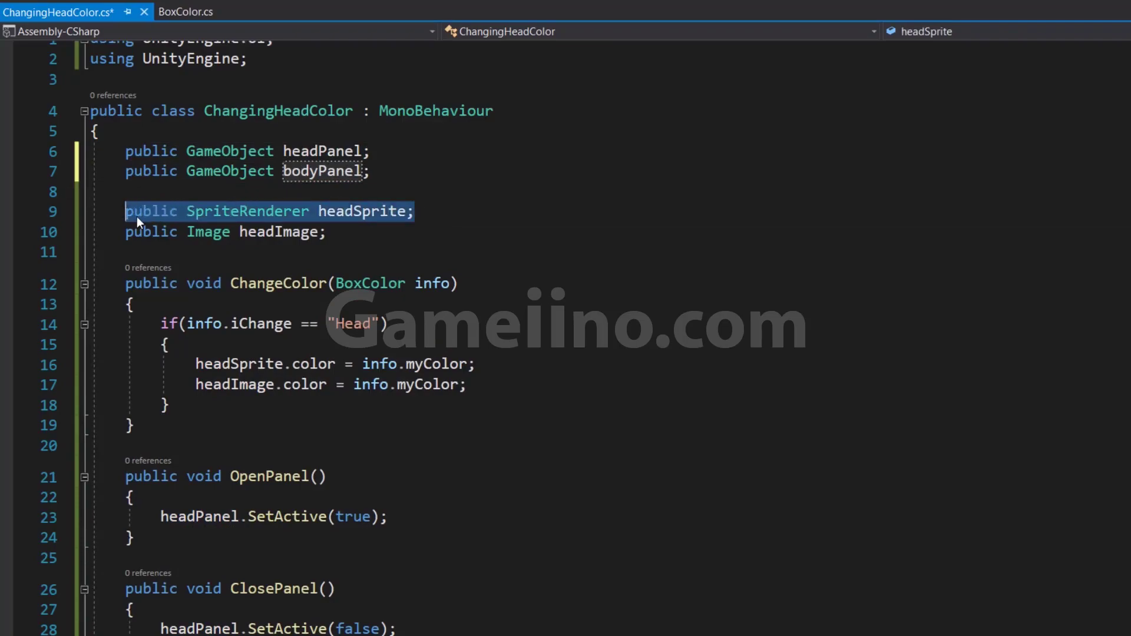
pyautogui.press('End')
pyautogui.press('Return')
pyautogui.hotkey('ctrl', 'v')
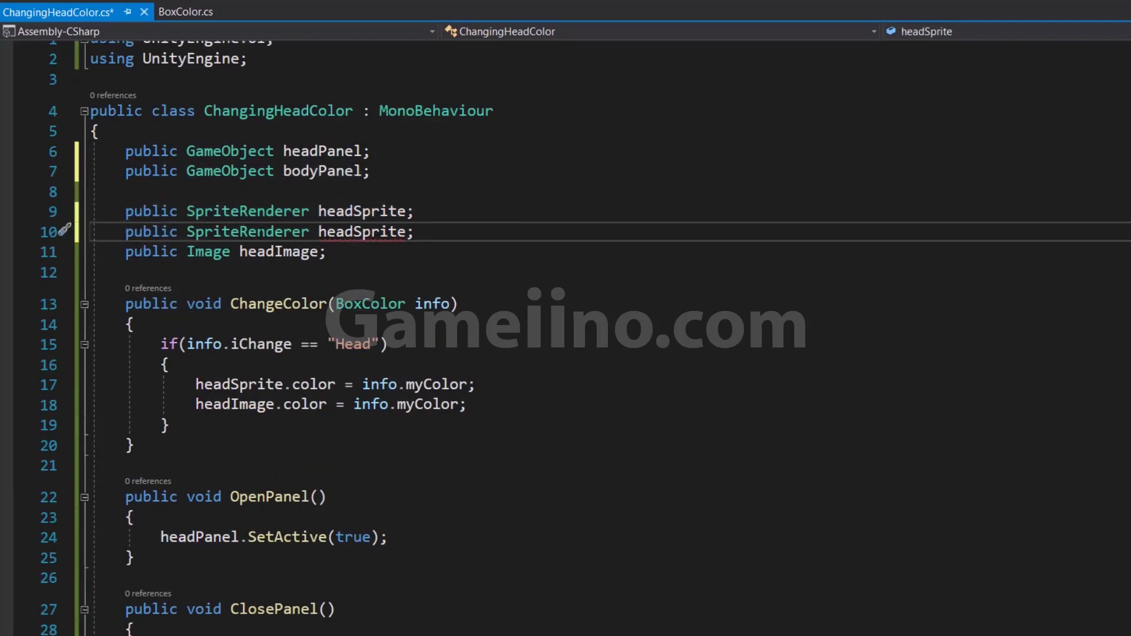
pyautogui.click(357, 231)
pyautogui.hotkey('ctrl', 'BackSpace')
pyautogui.write('body')
pyautogui.moveTo(326, 252); pyautogui.dragTo(125, 252)
pyautogui.hotkey('ctrl', 'c')
pyautogui.press('End')
pyautogui.press('Return')
pyautogui.hotkey('ctrl', 'v')
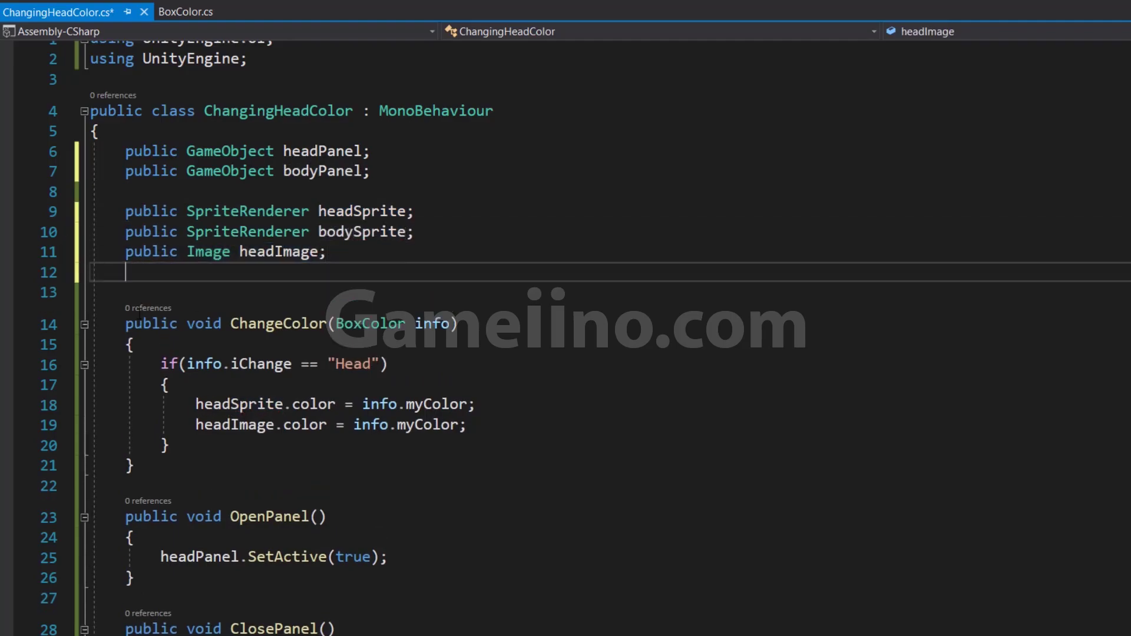
pyautogui.press('Left')
pyautogui.press('Left')
pyautogui.press('Left')
pyautogui.press('Left')
pyautogui.press('Left')
pyautogui.press('Left')
pyautogui.press('Left')
pyautogui.press('Left')
pyautogui.press('Delete')
pyautogui.press('Delete')
pyautogui.press('Delete')
pyautogui.write('body')
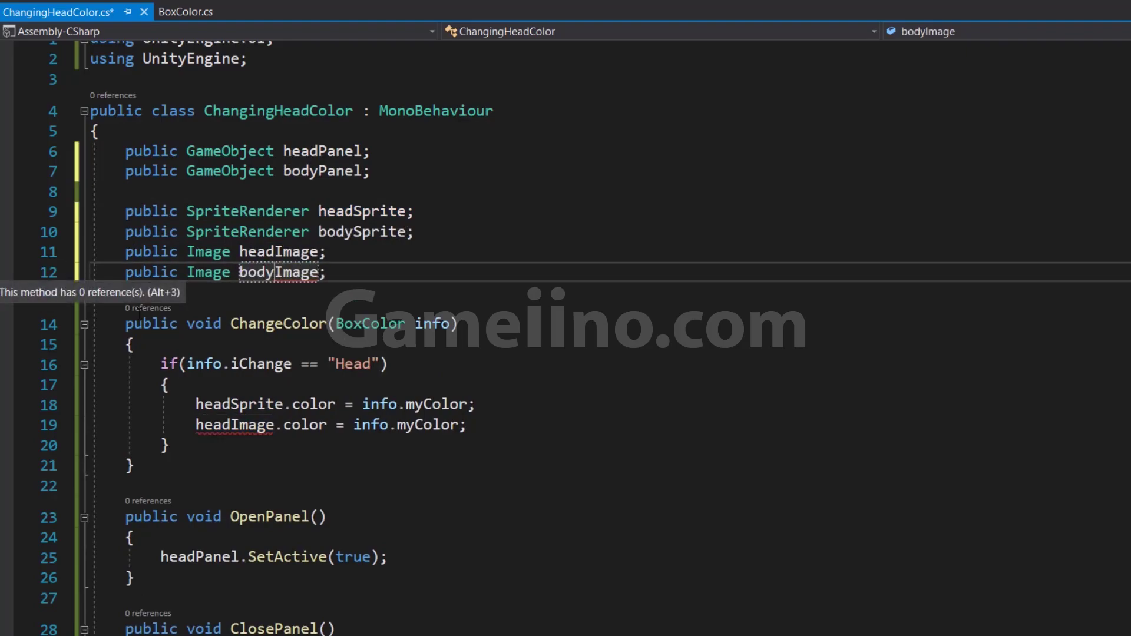
# Add a "Body" if-block in ChangeColor that recolours bodySprite and bodyImage.
pyautogui.scroll(-2, 566, 318)
pyautogui.moveTo(152, 243); pyautogui.dragTo(169, 324)
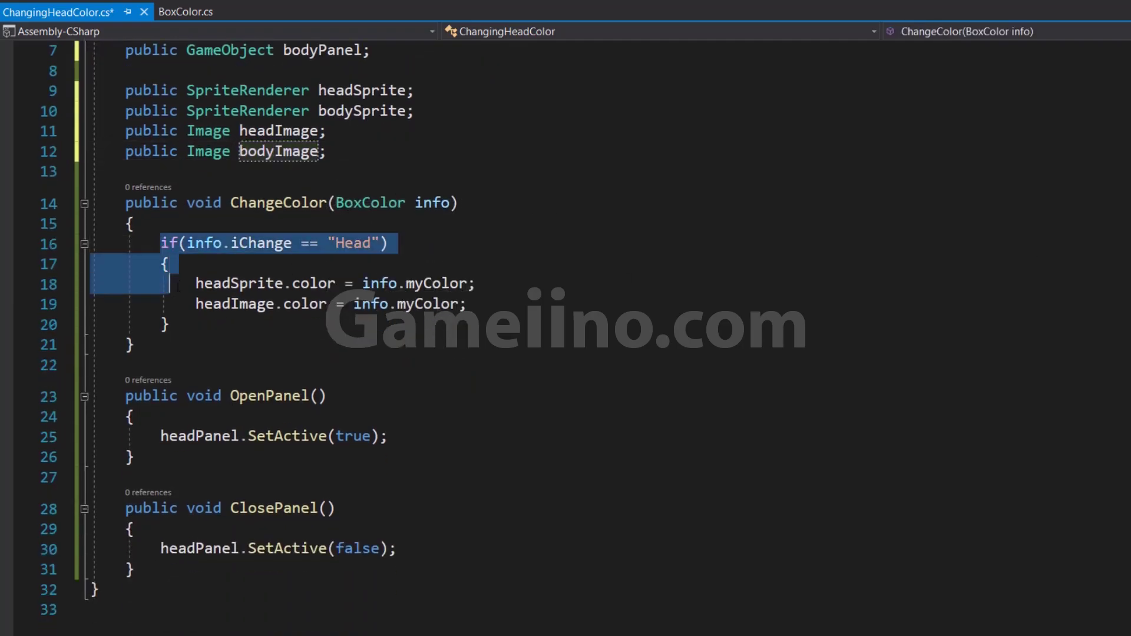
pyautogui.click(169, 324)
pyautogui.press('Return')
pyautogui.hotkey('ctrl', 'v')
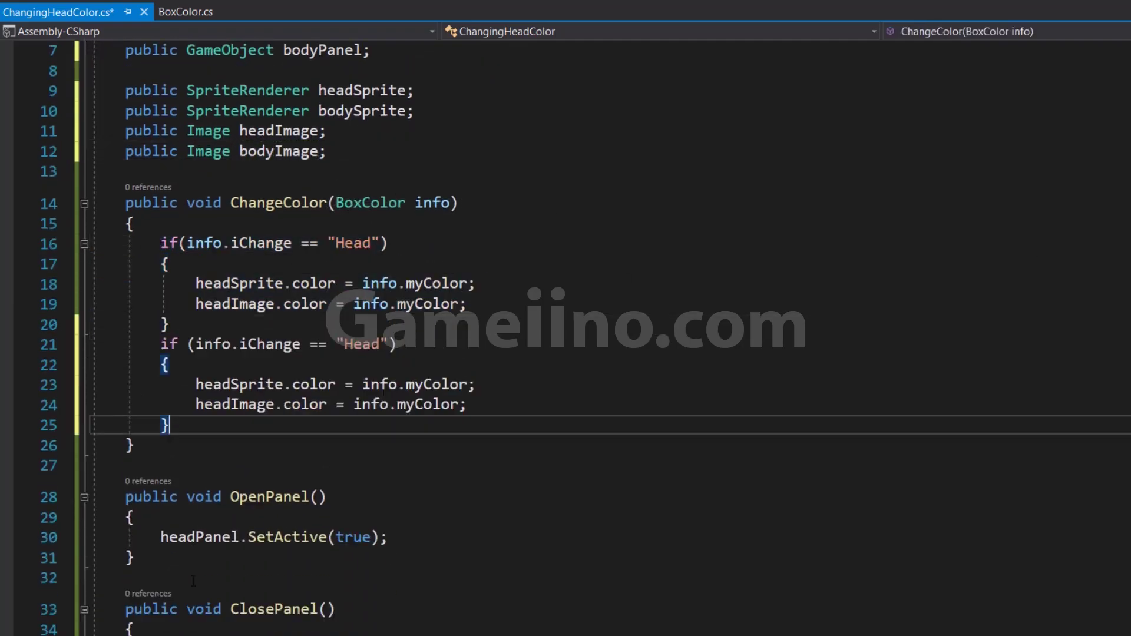
pyautogui.doubleClick(362, 344)
pyautogui.write('Body')
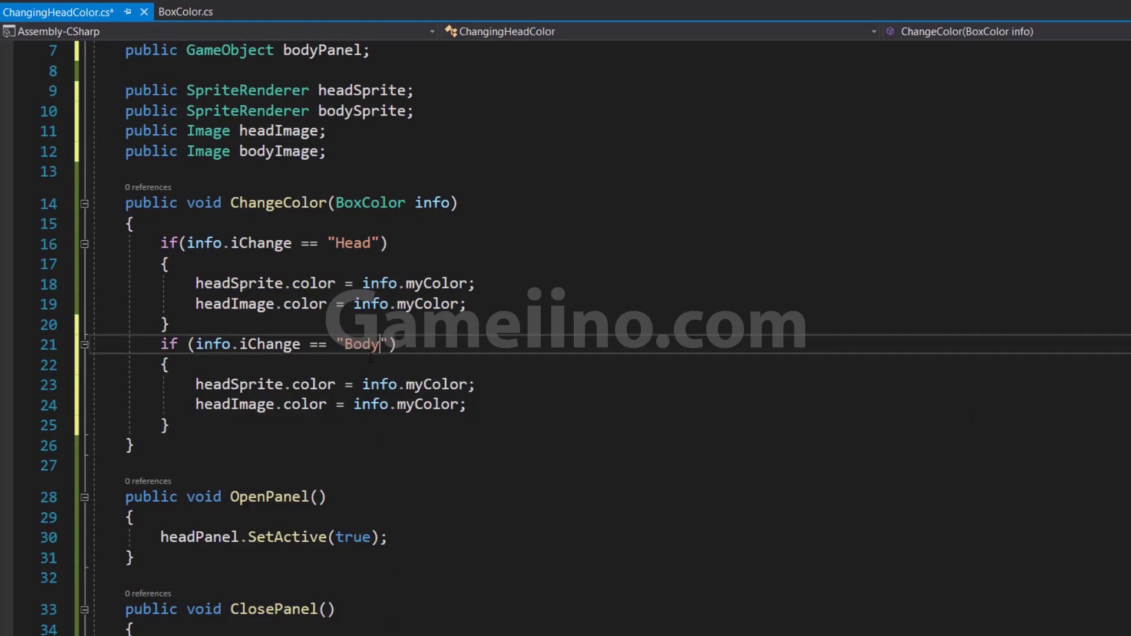
pyautogui.moveTo(196, 384); pyautogui.dragTo(225, 384)
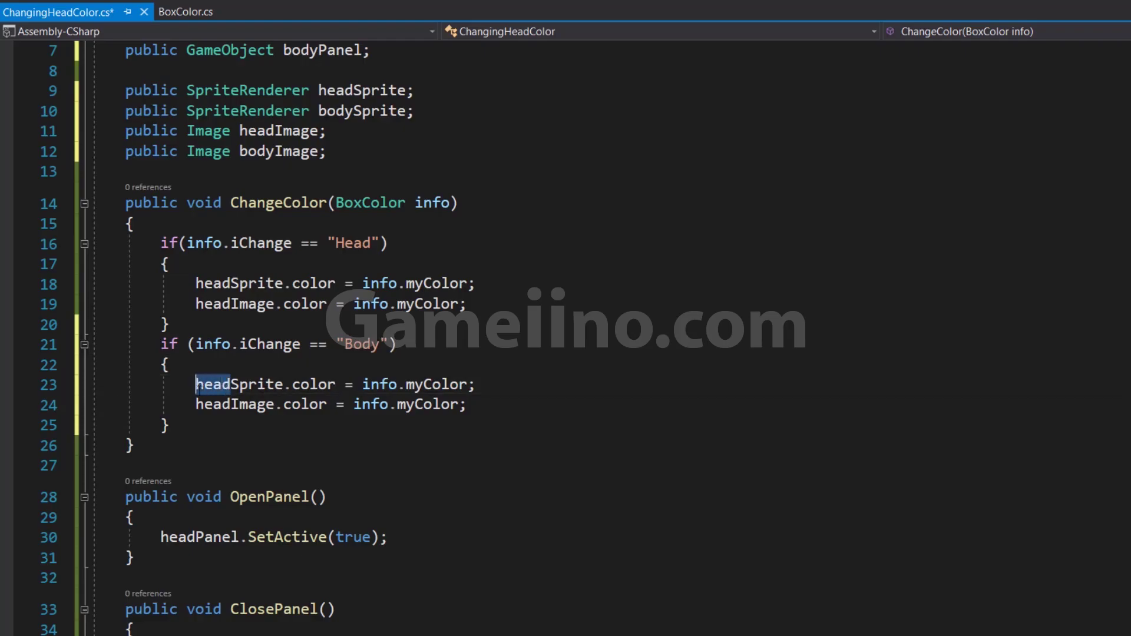
pyautogui.write('body')
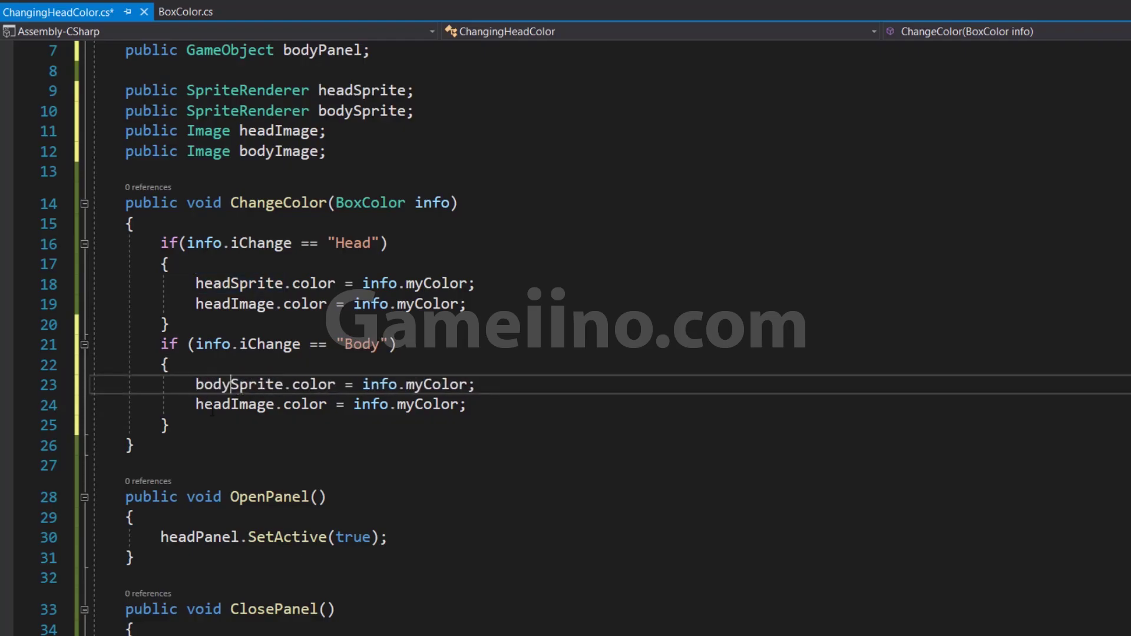
pyautogui.click(229, 405)
pyautogui.press('BackSpace')
pyautogui.press('BackSpace')
pyautogui.press('BackSpace')
pyautogui.press('BackSpace')
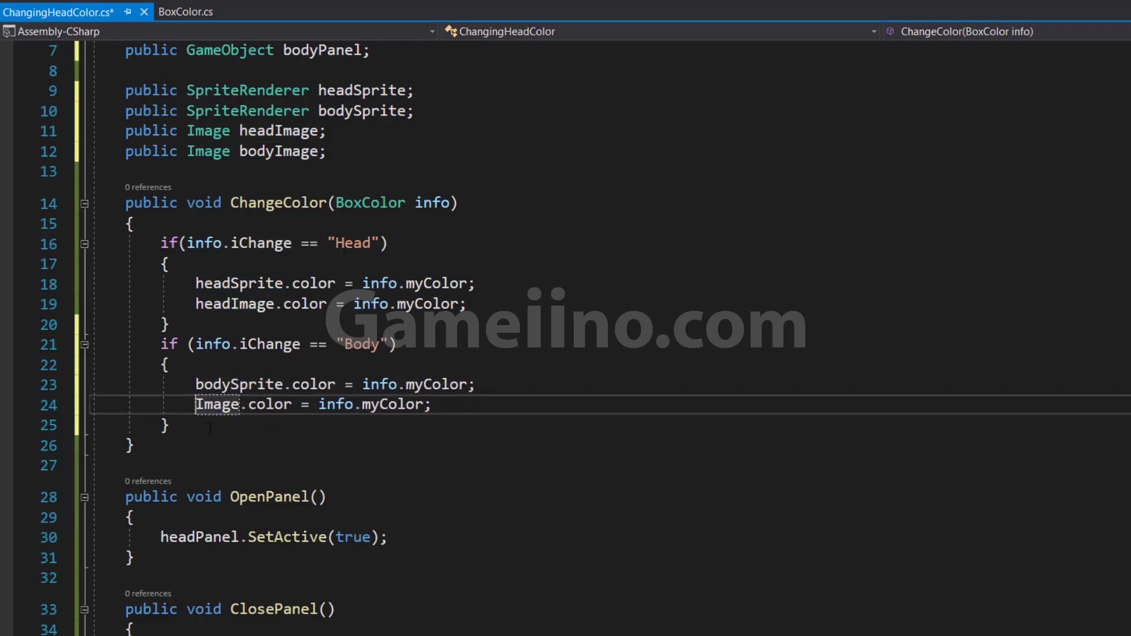
pyautogui.write('body')
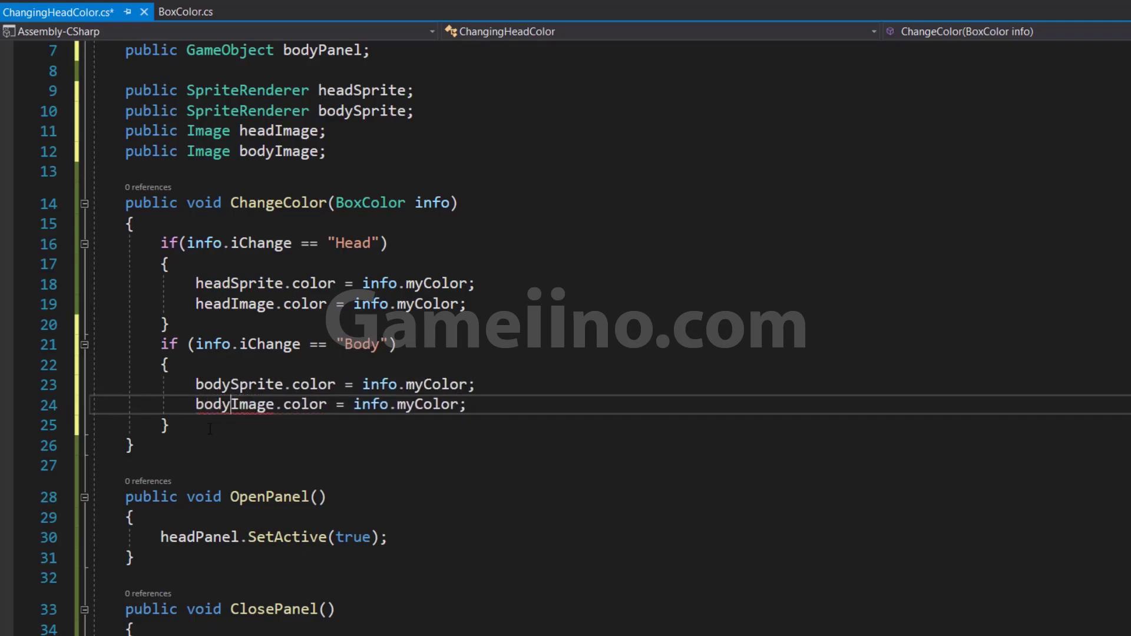
# Duplicate the SetActive(true) line in OpenPanel and the SetActive(false) line in ClosePanel.
pyautogui.scroll(-3, 395, 307)
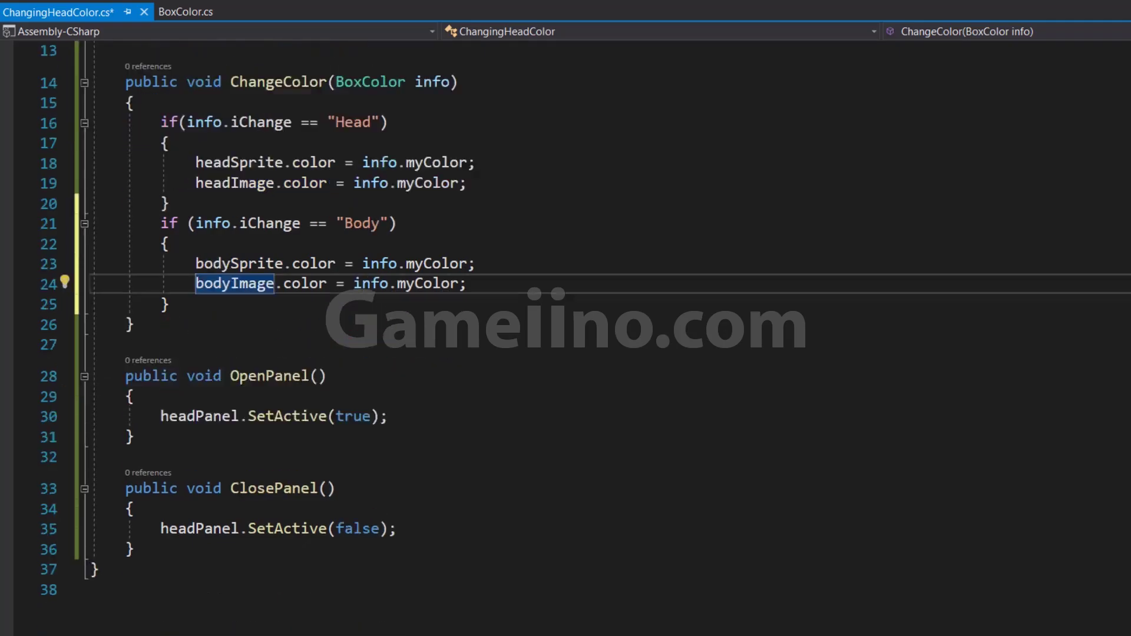
pyautogui.moveTo(160, 324); pyautogui.dragTo(389, 324)
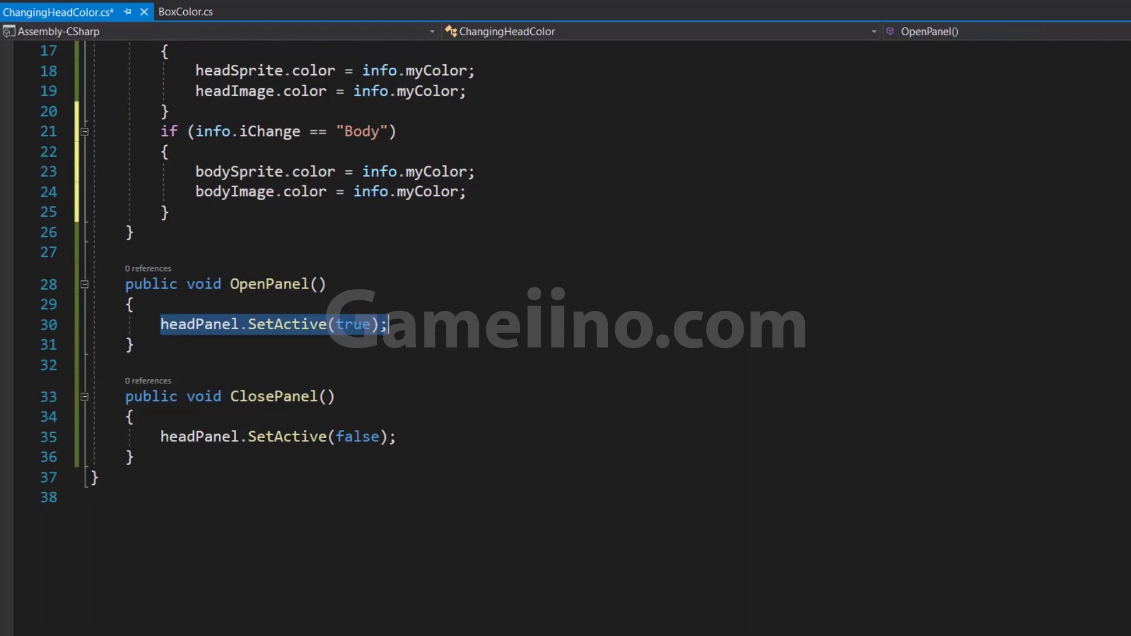
pyautogui.hotkey('ctrl', 'c')
pyautogui.click(439, 333)
pyautogui.press('Return')
pyautogui.hotkey('ctrl', 'v')
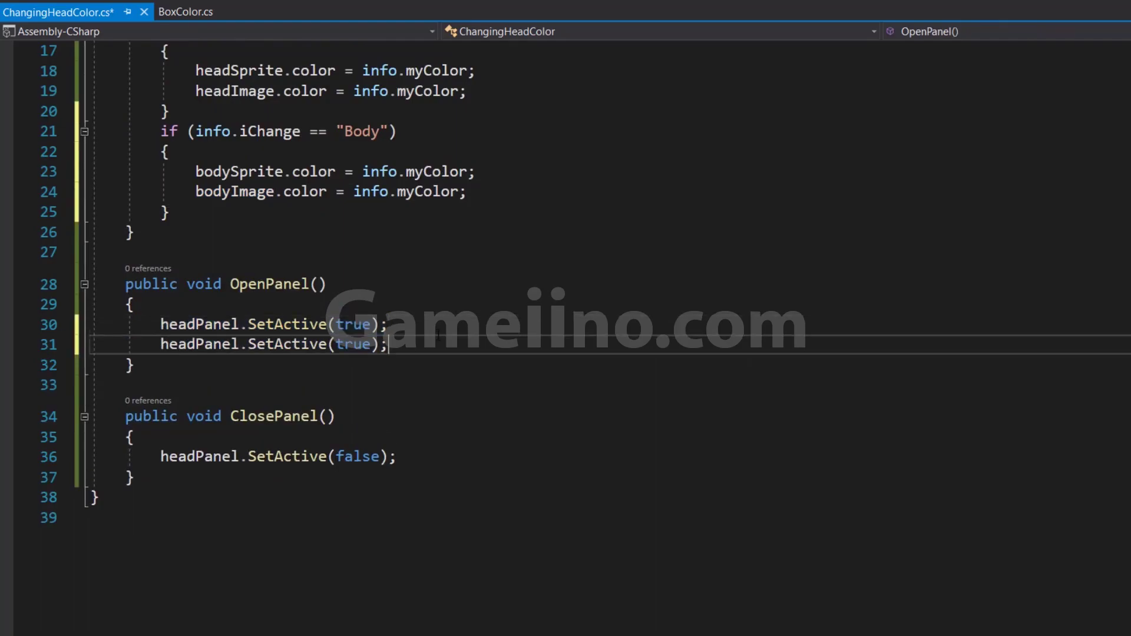
pyautogui.click(405, 458)
pyautogui.hotkey('ctrl', 'shift', 'Left')
pyautogui.hotkey('ctrl', 'shift', 'Left')
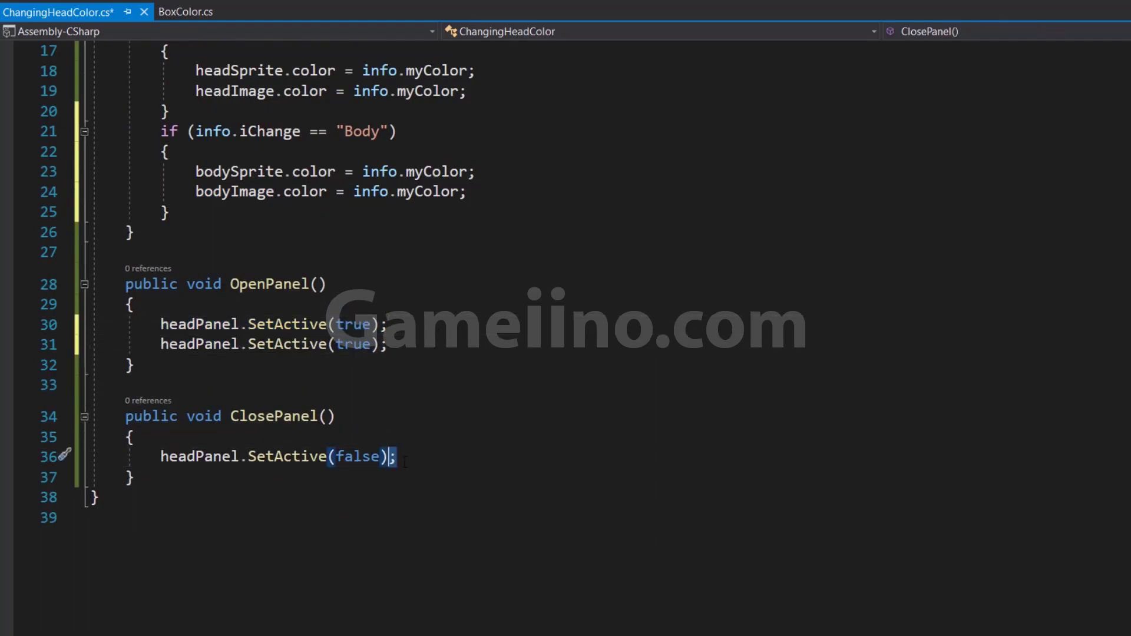
pyautogui.hotkey('ctrl', 'shift', 'Left')
pyautogui.hotkey('shift', 'Left')
pyautogui.hotkey('shift', 'Left')
pyautogui.hotkey('shift', 'Left')
pyautogui.hotkey('shift', 'Left')
pyautogui.hotkey('shift', 'Left')
pyautogui.hotkey('shift', 'Left')
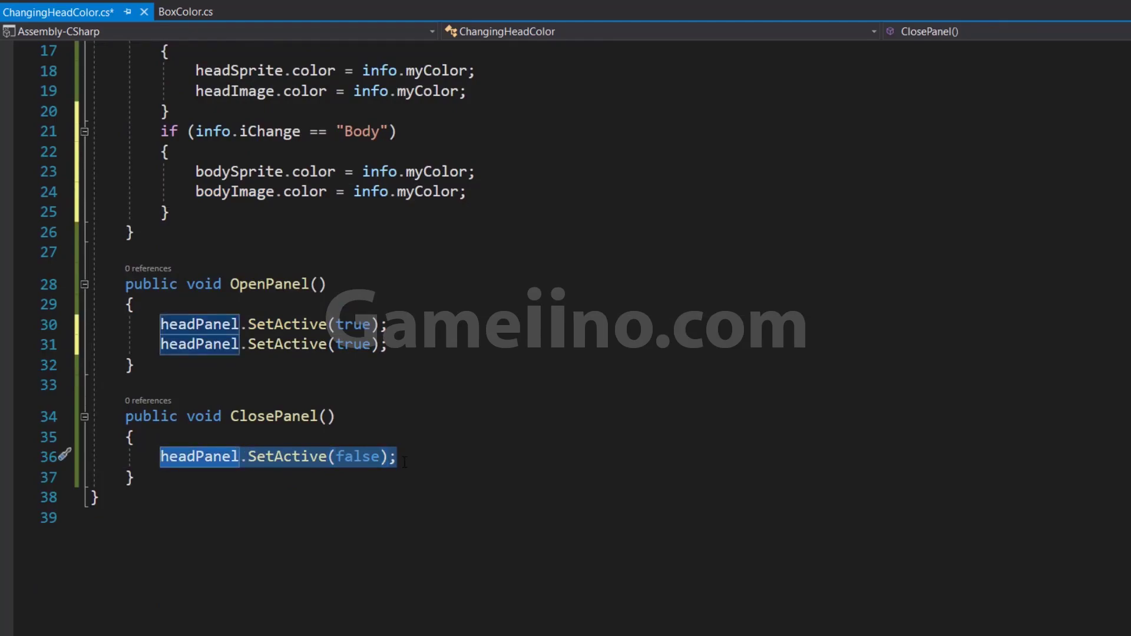
pyautogui.click(405, 459)
pyautogui.press('Return')
pyautogui.hotkey('ctrl', 'v')
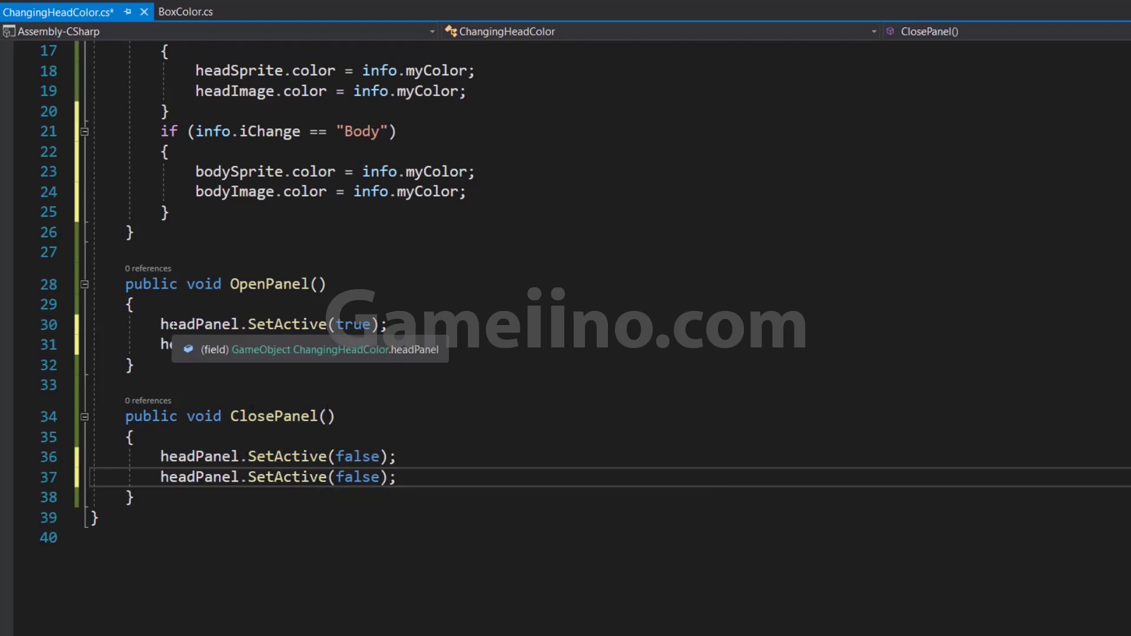
pyautogui.click(207, 310)
# Give OpenPanel a string panelName parameter and start an if statement inside it.
pyautogui.press('Return')
pyautogui.write('if')
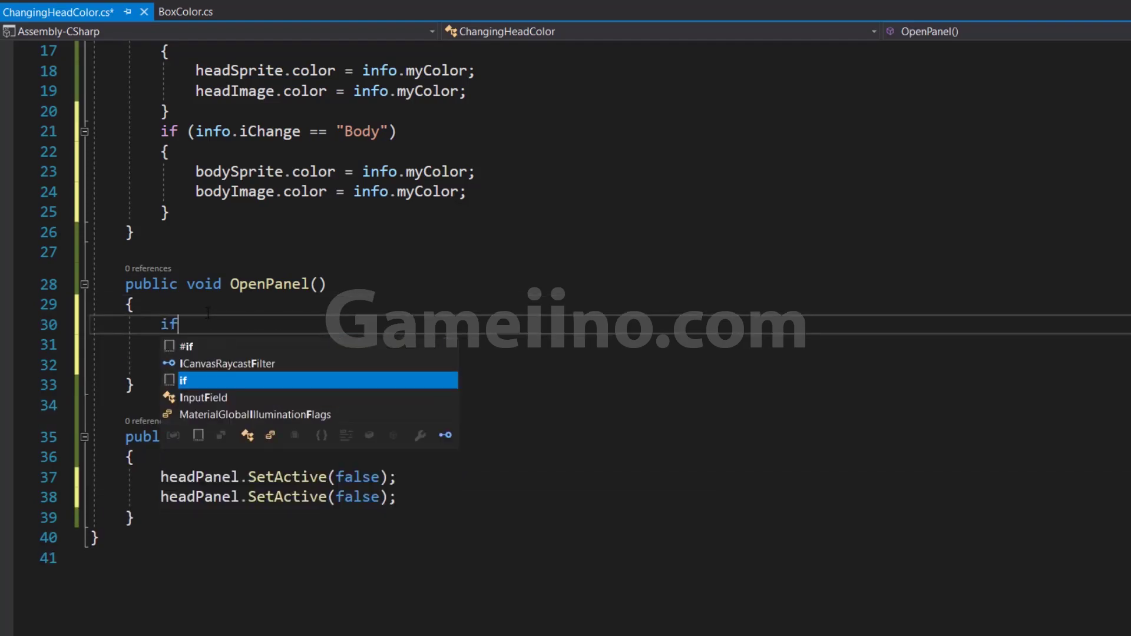
pyautogui.write('(')
pyautogui.click(319, 285)
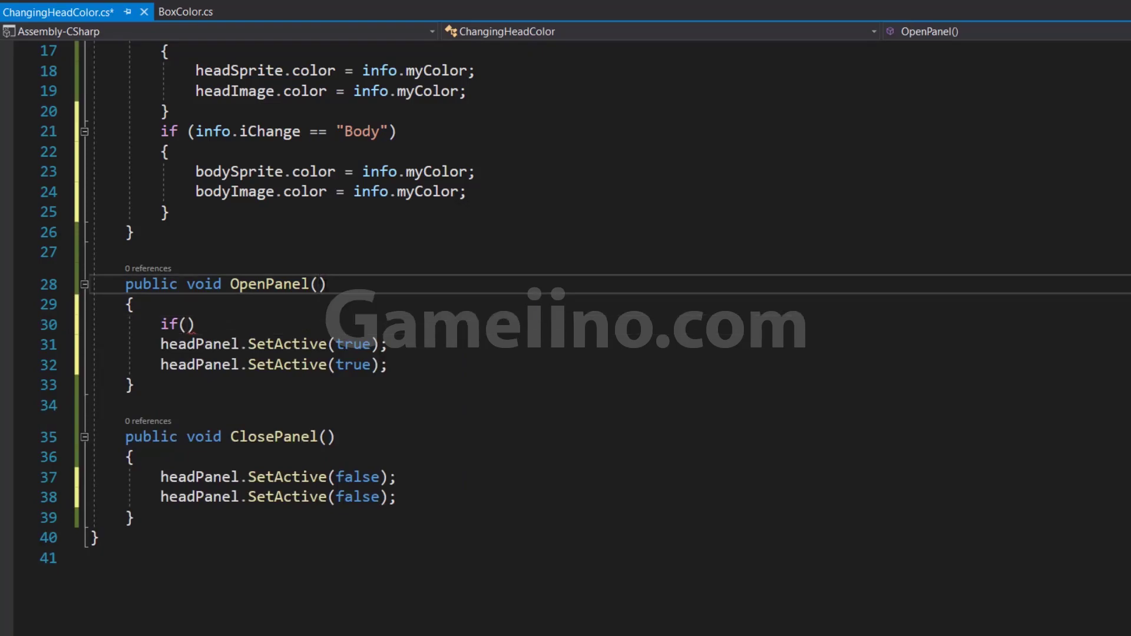
pyautogui.write('str')
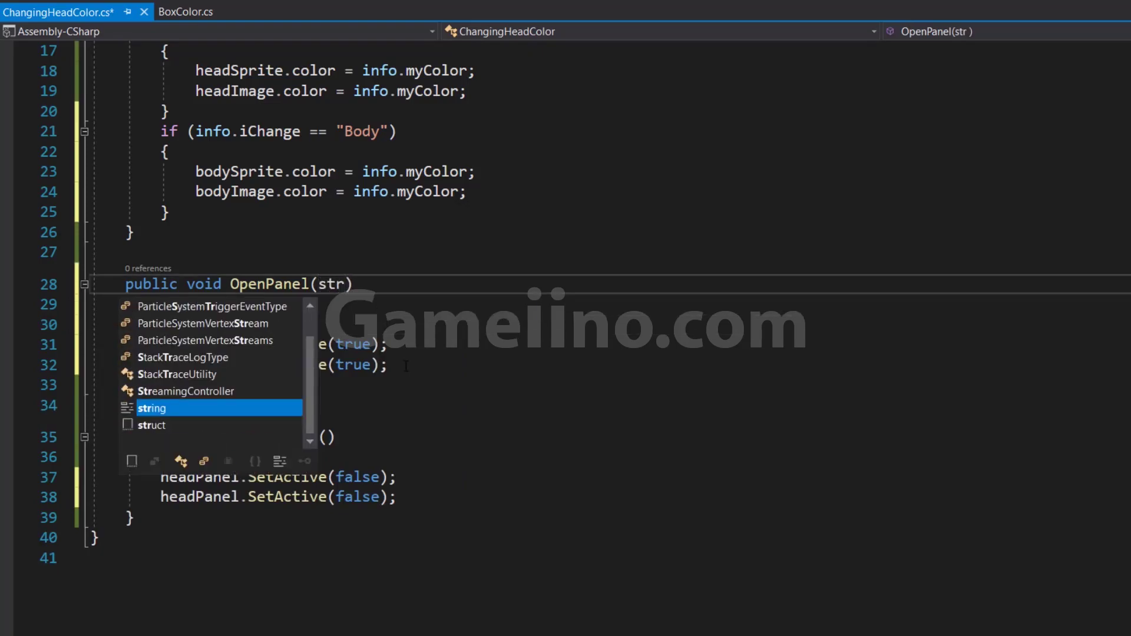
pyautogui.write('ing')
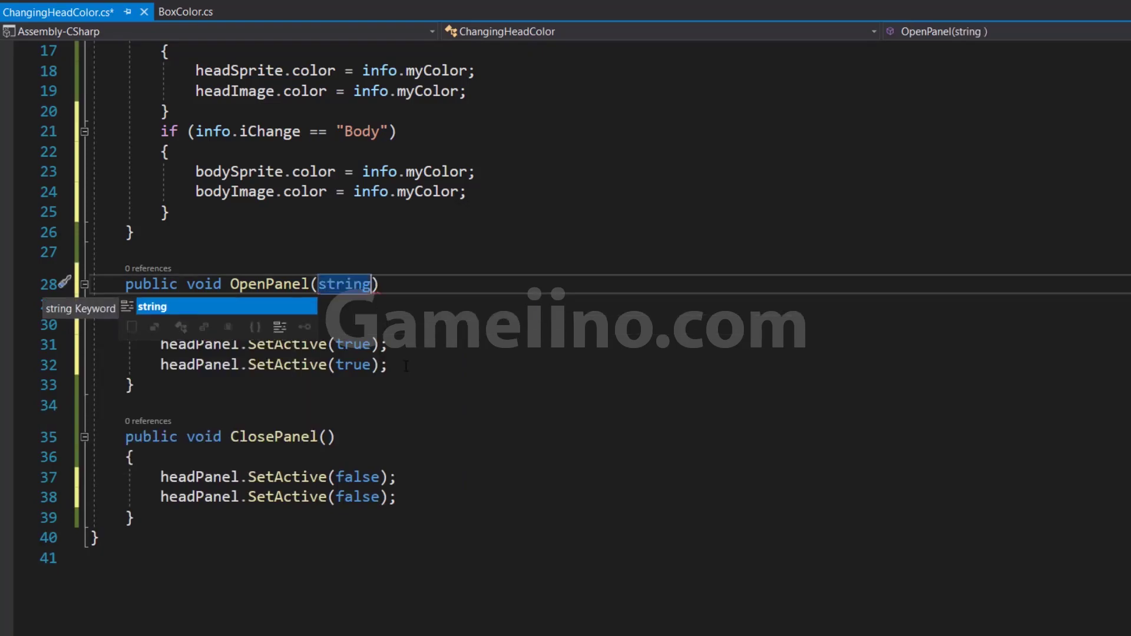
pyautogui.write(' panelM')
pyautogui.press('BackSpace')
pyautogui.write('Name')
# Wrap the first activation line in an if (panelName == "HeadPanel") block.
pyautogui.click(186, 325)
pyautogui.write('pane')
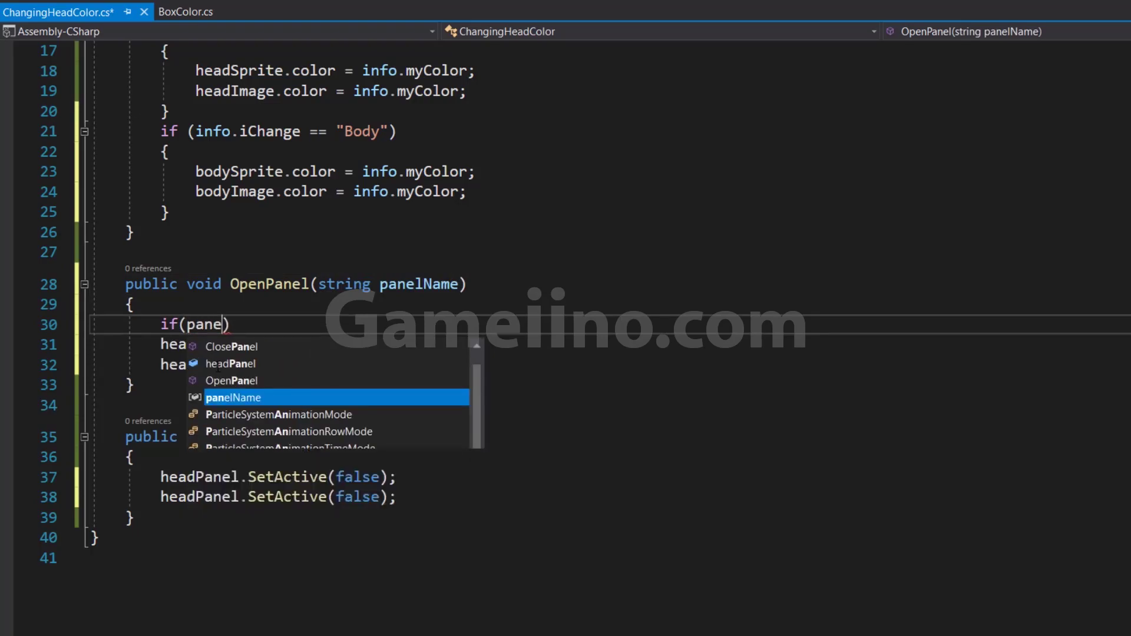
pyautogui.write('lName')
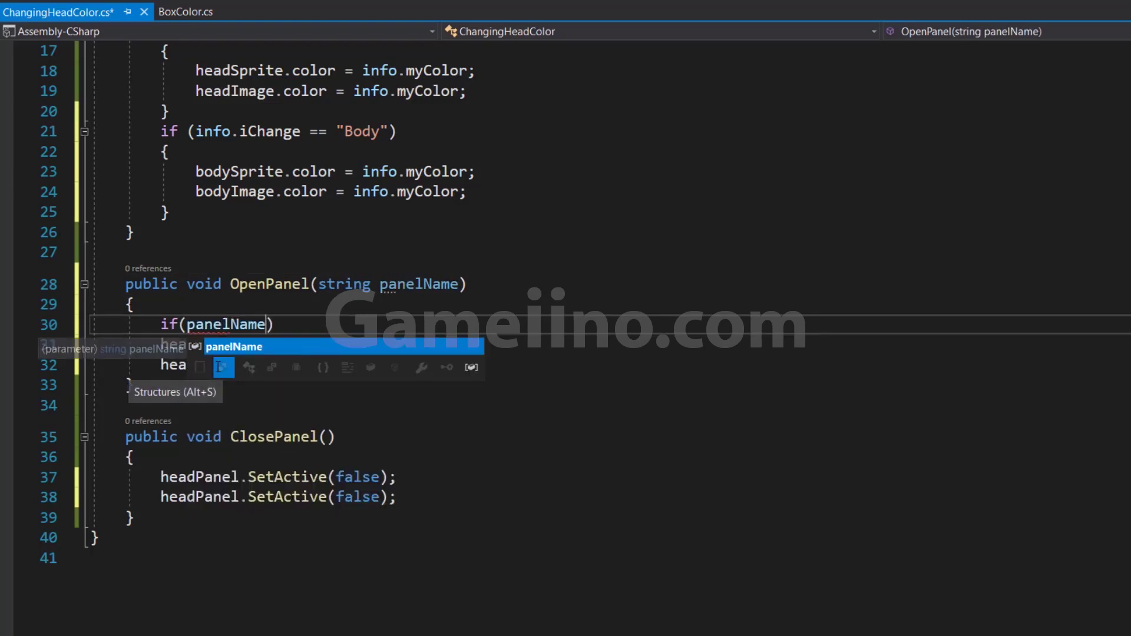
pyautogui.write(' == "')
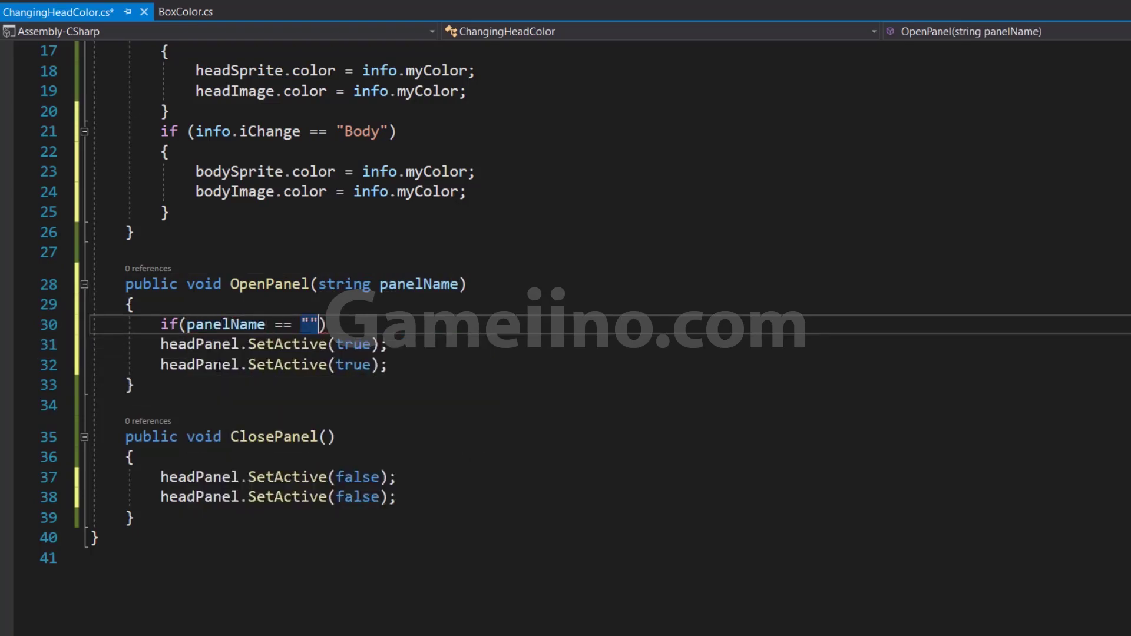
pyautogui.write('Head')
pyautogui.write('Panel")')
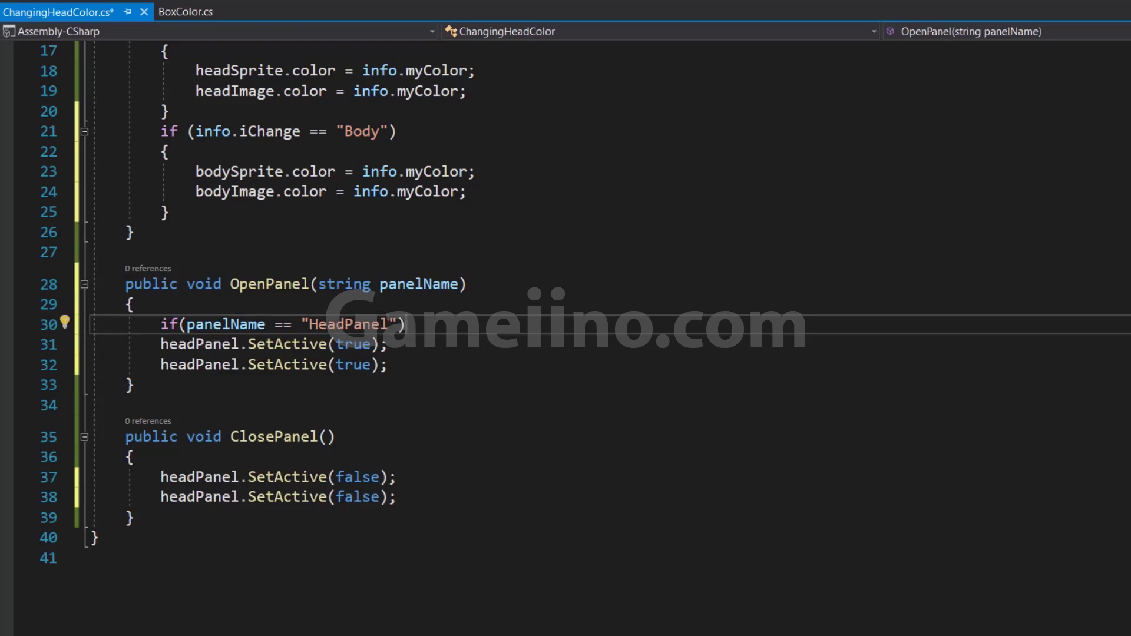
pyautogui.write(' {')
pyautogui.press('Delete')
pyautogui.press('Return')
pyautogui.press('Down')
pyautogui.press('End')
pyautogui.press('Return')
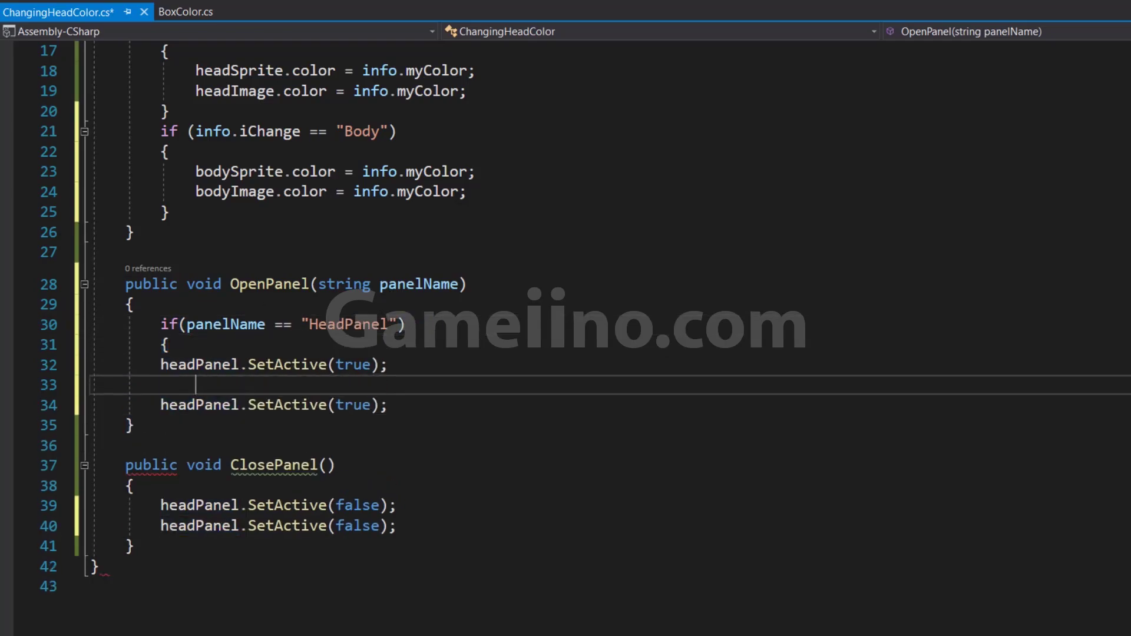
pyautogui.write('}')
# Wrap the second activation line in an if (panelName == "BodyPanel") block.
pyautogui.click(161, 324)
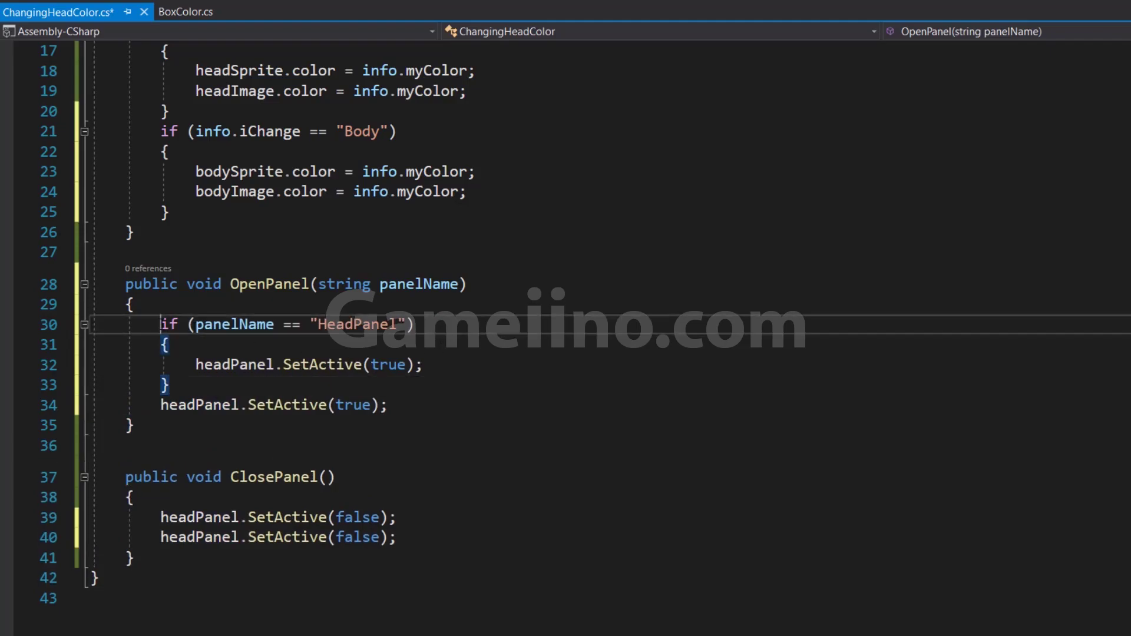
pyautogui.moveTo(161, 324); pyautogui.dragTo(171, 346)
pyautogui.click(188, 389)
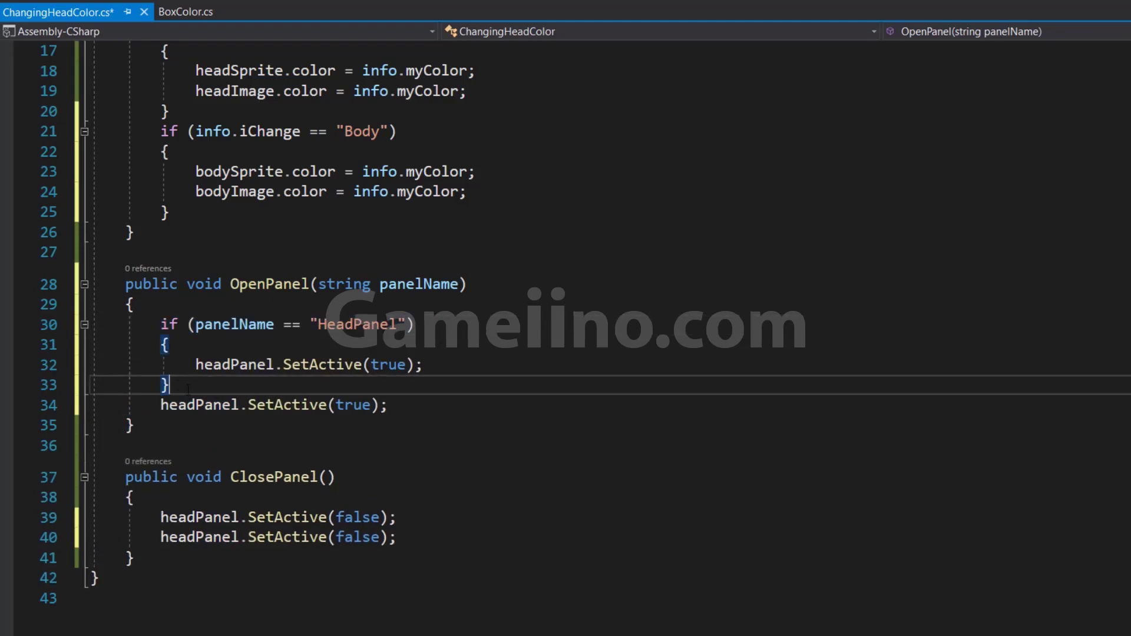
pyautogui.press('Return')
pyautogui.hotkey('ctrl', 'v')
pyautogui.press('Down')
pyautogui.press('End')
pyautogui.press('Return')
pyautogui.write('}')
pyautogui.click(328, 404)
pyautogui.moveTo(319, 404); pyautogui.dragTo(356, 404)
pyautogui.write('Body')
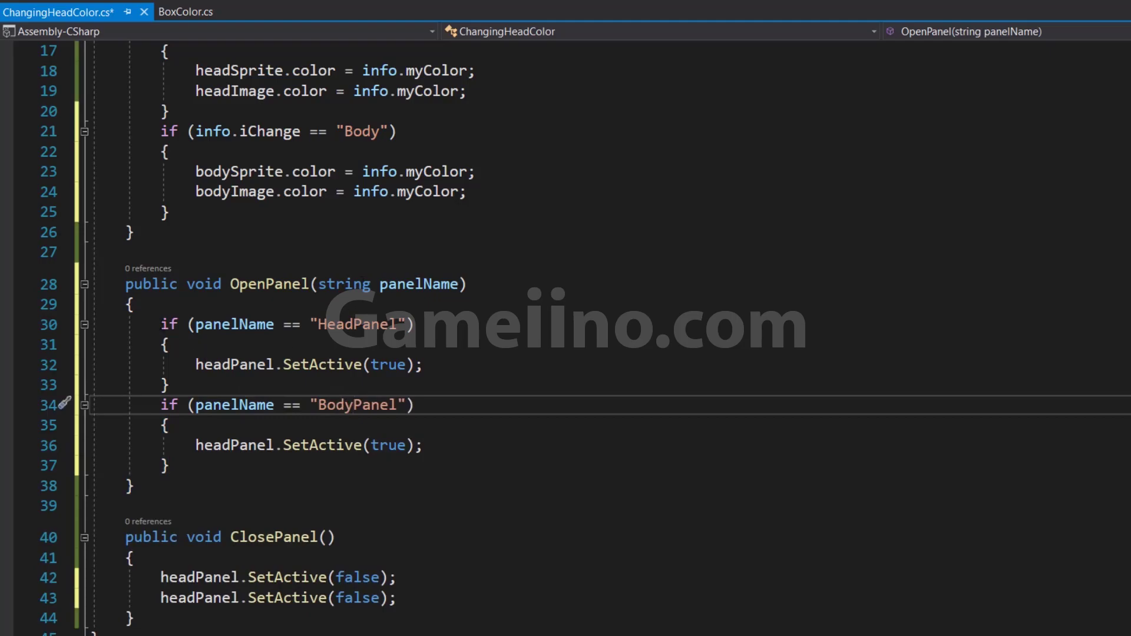
# Copy the HeadPanel and BodyPanel if-blocks into ClosePanel, changing both SetActive arguments to false.
pyautogui.moveTo(161, 324); pyautogui.dragTo(171, 466)
pyautogui.click(161, 577)
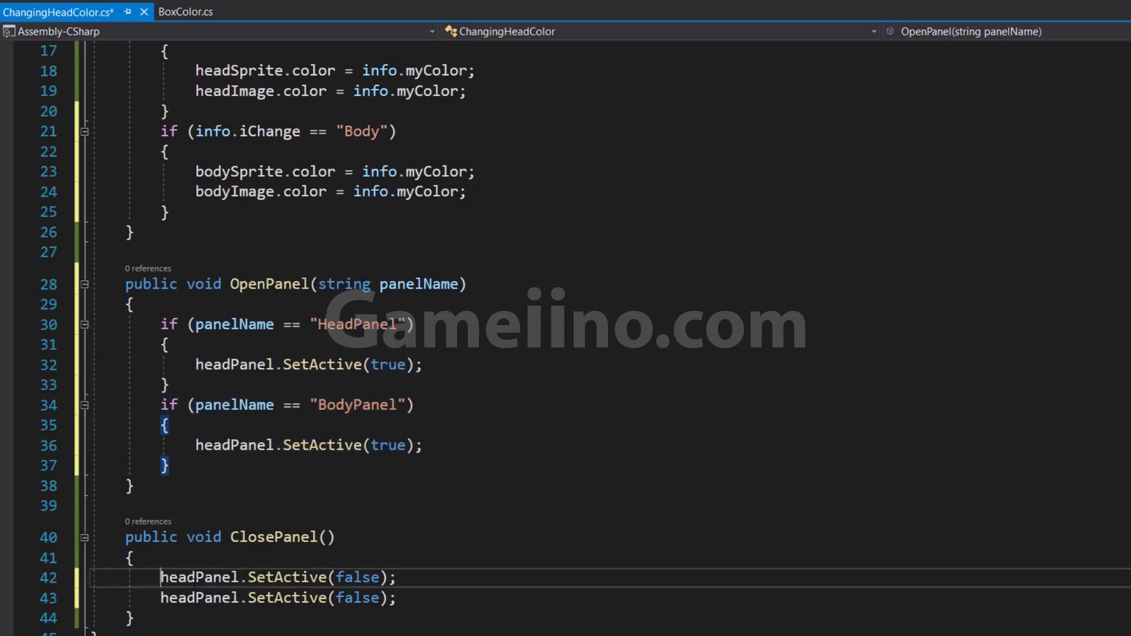
pyautogui.hotkey('shift', 'Down')
pyautogui.hotkey('shift', 'Down')
pyautogui.hotkey('ctrl', 'v')
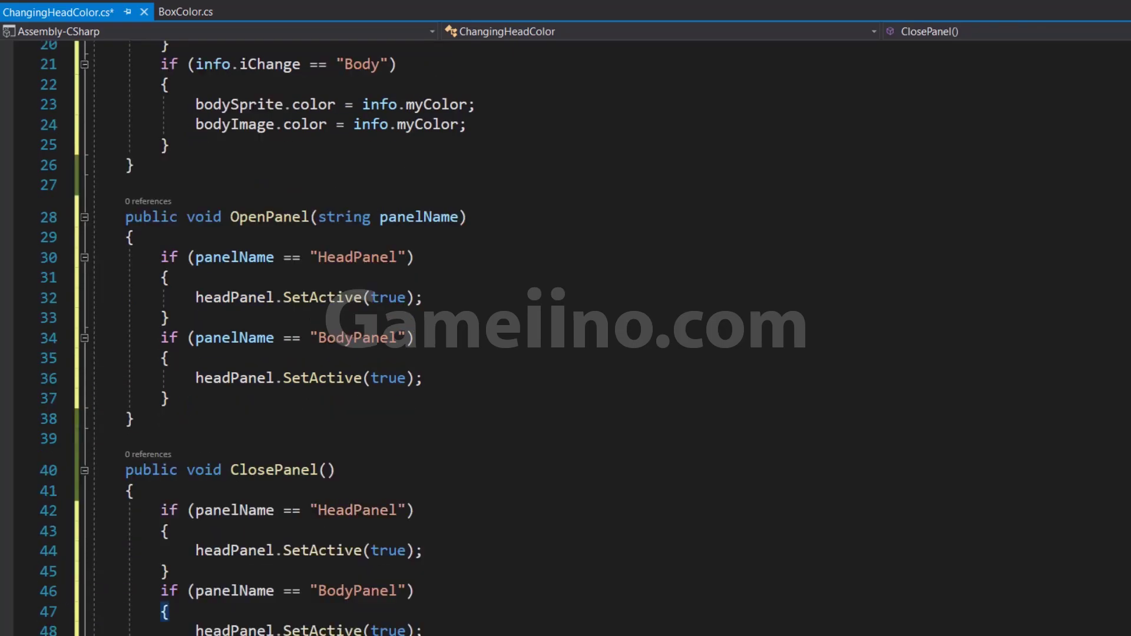
pyautogui.doubleClick(389, 458)
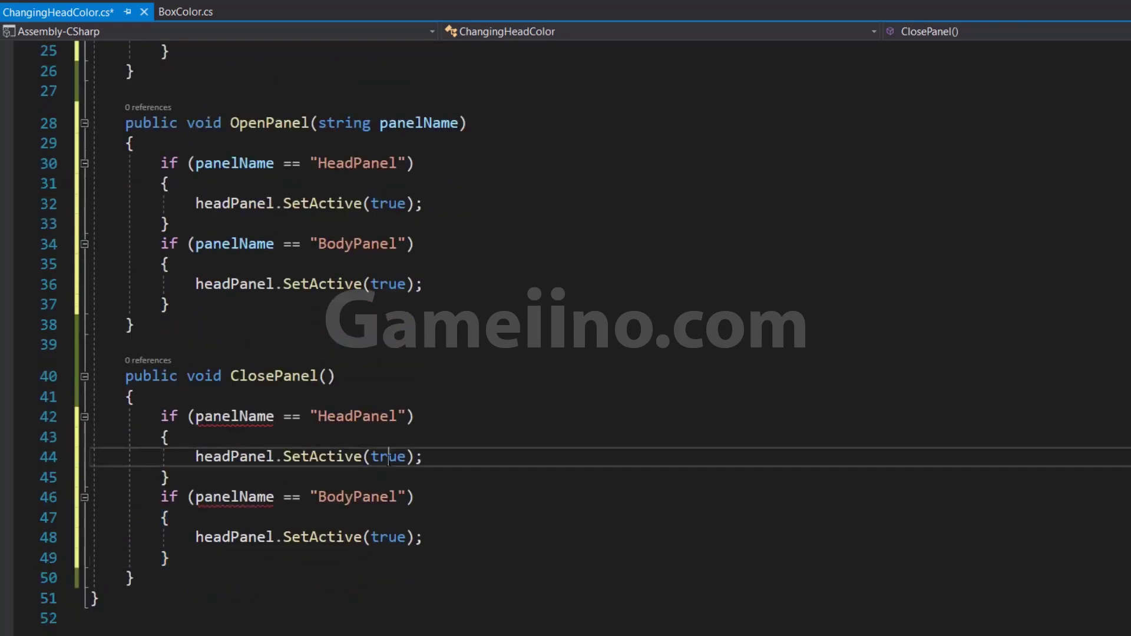
pyautogui.write('false')
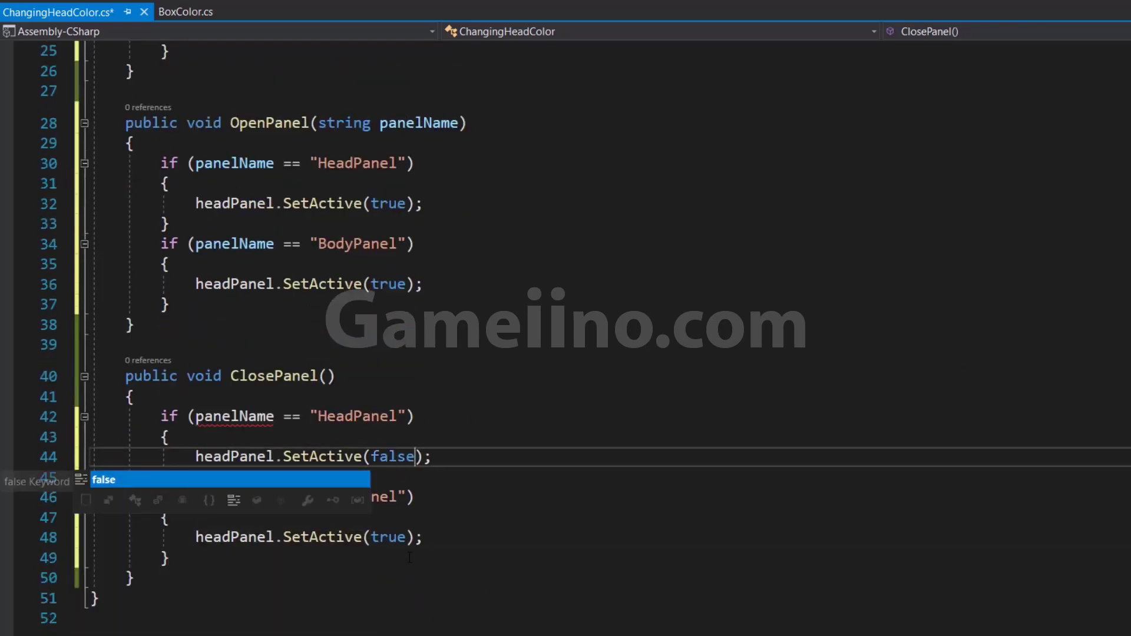
pyautogui.doubleClick(388, 537)
pyautogui.write('false')
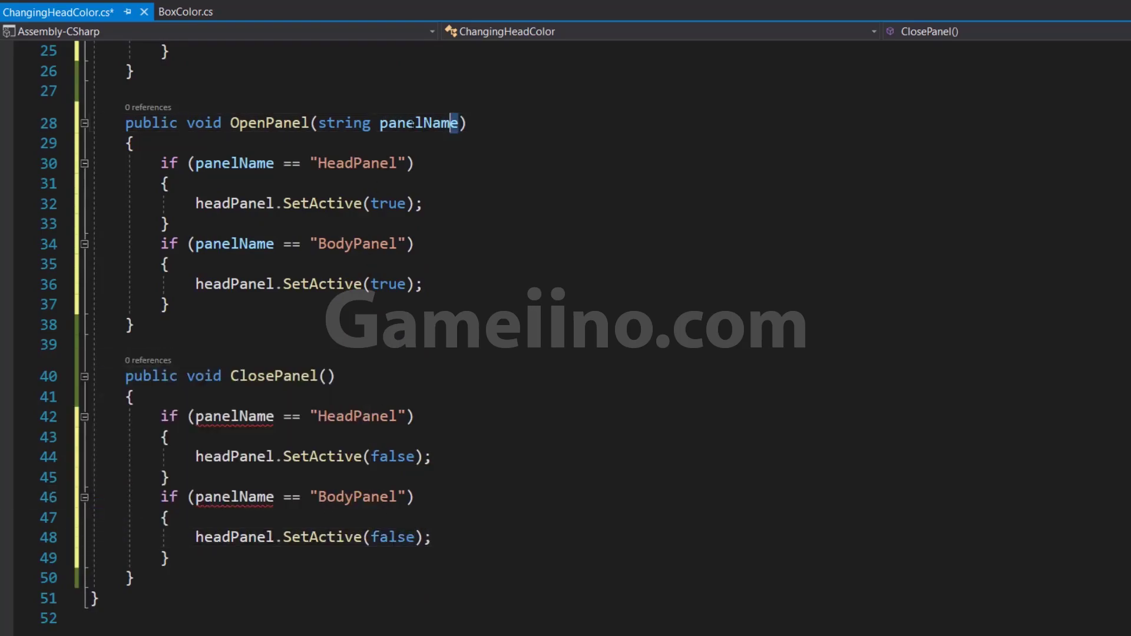
# Add the string panelName parameter to ClosePanel, save the script and return to Unity.
pyautogui.moveTo(458, 123); pyautogui.dragTo(318, 123)
pyautogui.hotkey('ctrl', 'c')
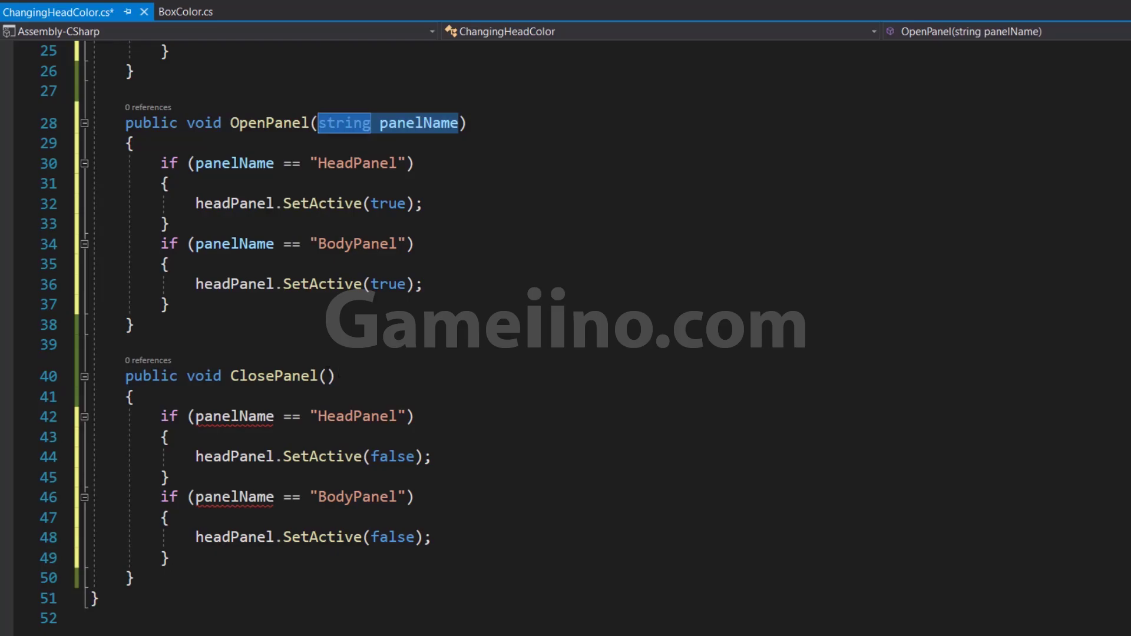
pyautogui.click(334, 376)
pyautogui.hotkey('ctrl', 'v')
pyautogui.hotkey('ctrl', 's')
pyautogui.scroll(8, 565, 329)
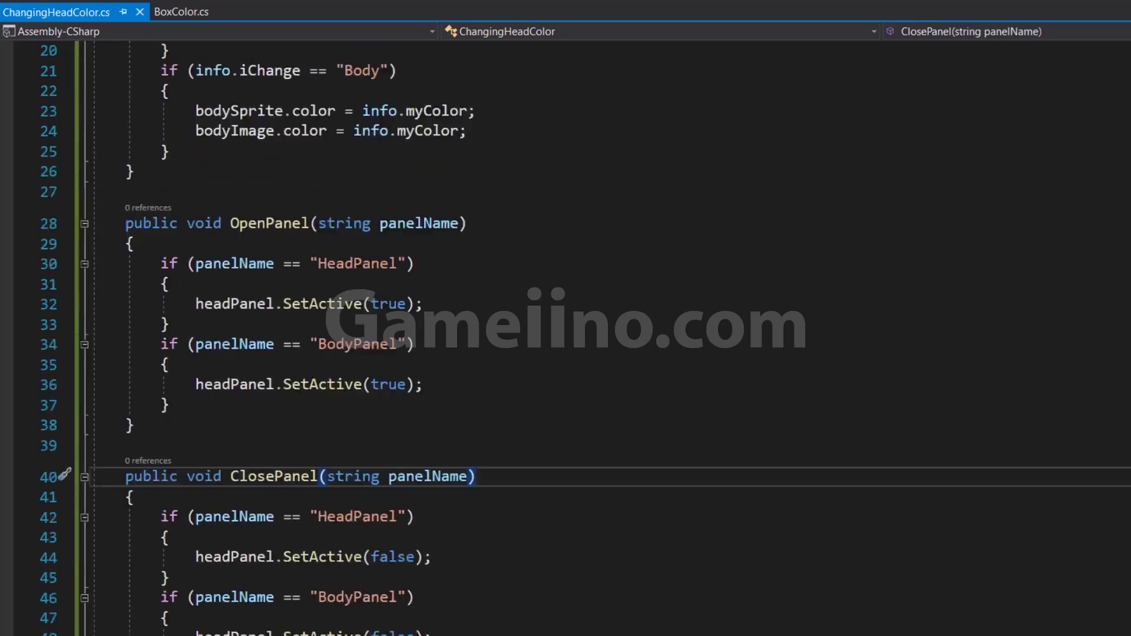
pyautogui.hotkey('alt', 'Tab')
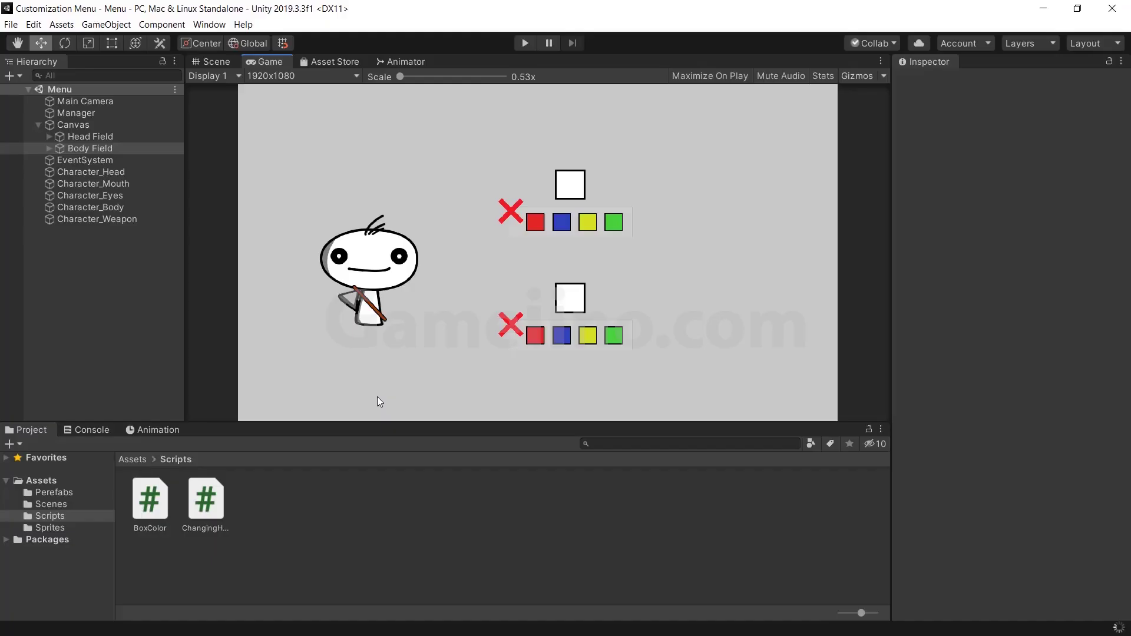
# Set HeadColor Button's On Click to ChangingHeadColor > OpenPanel with HeadPanel.
pyautogui.click(48, 136)
pyautogui.click(91, 148)
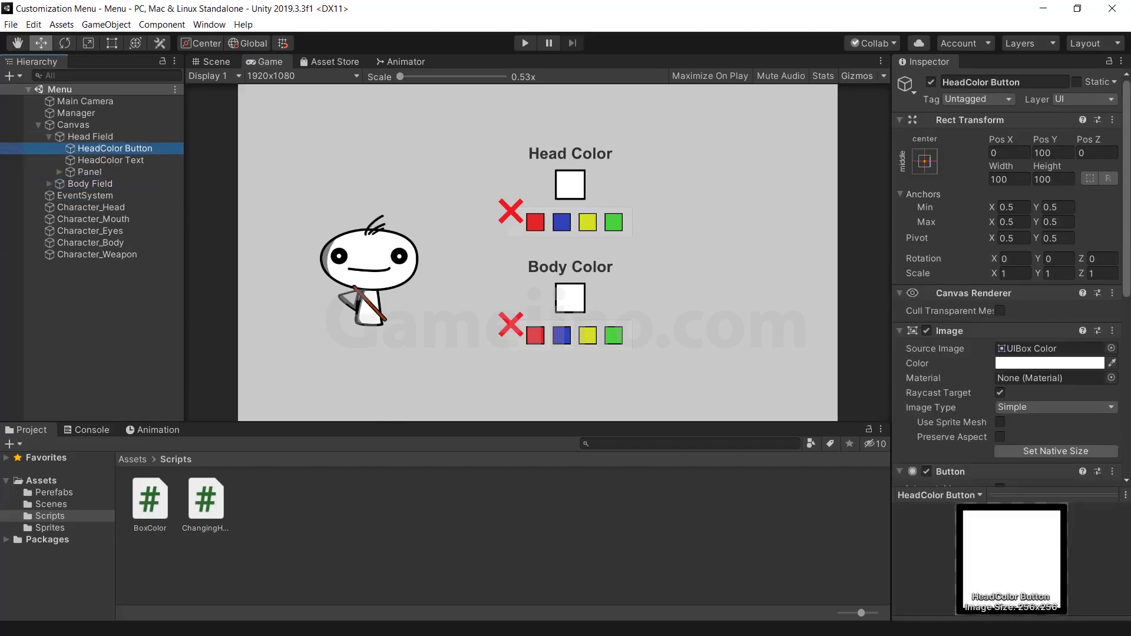
pyautogui.scroll(-5, 1002, 353)
pyautogui.click(1003, 358)
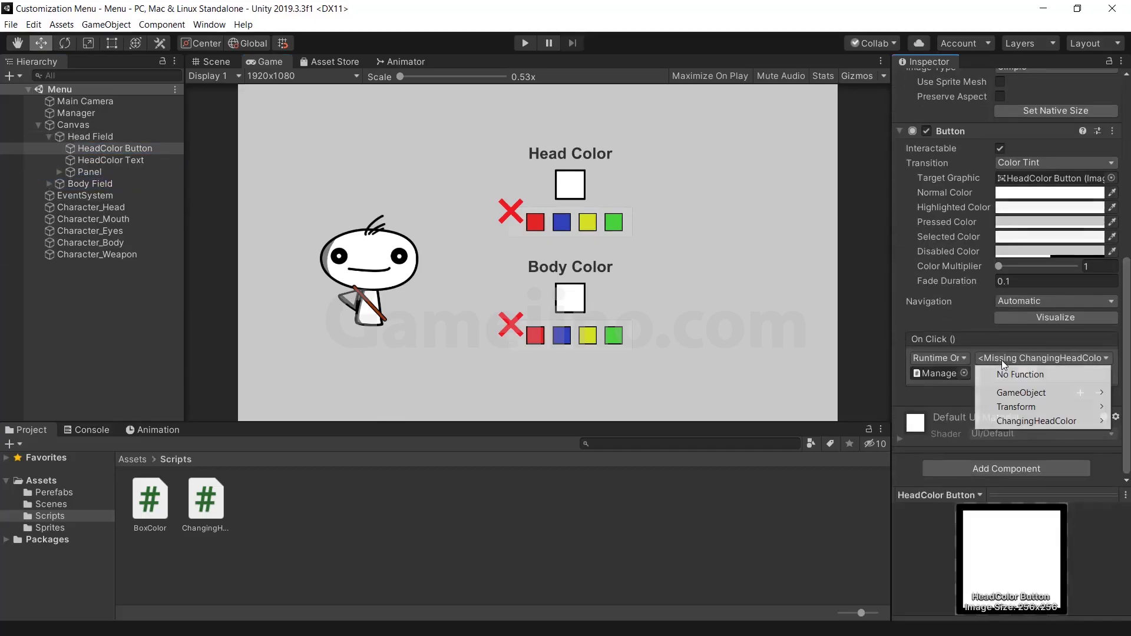
pyautogui.moveTo(1017, 422)
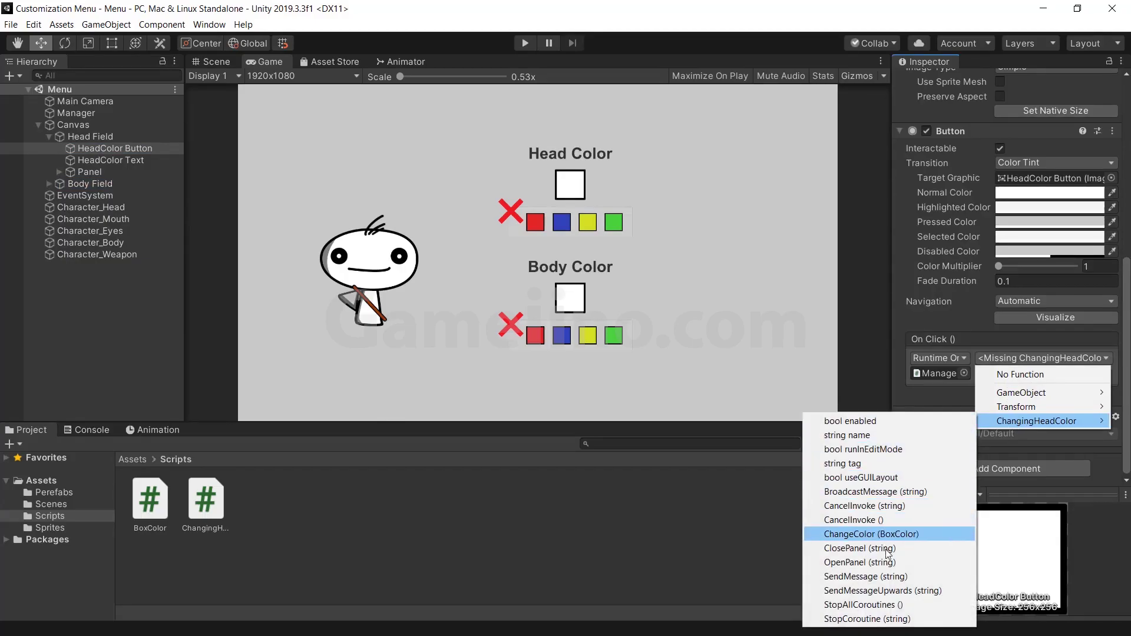
pyautogui.click(885, 565)
pyautogui.write('HeadPanel')
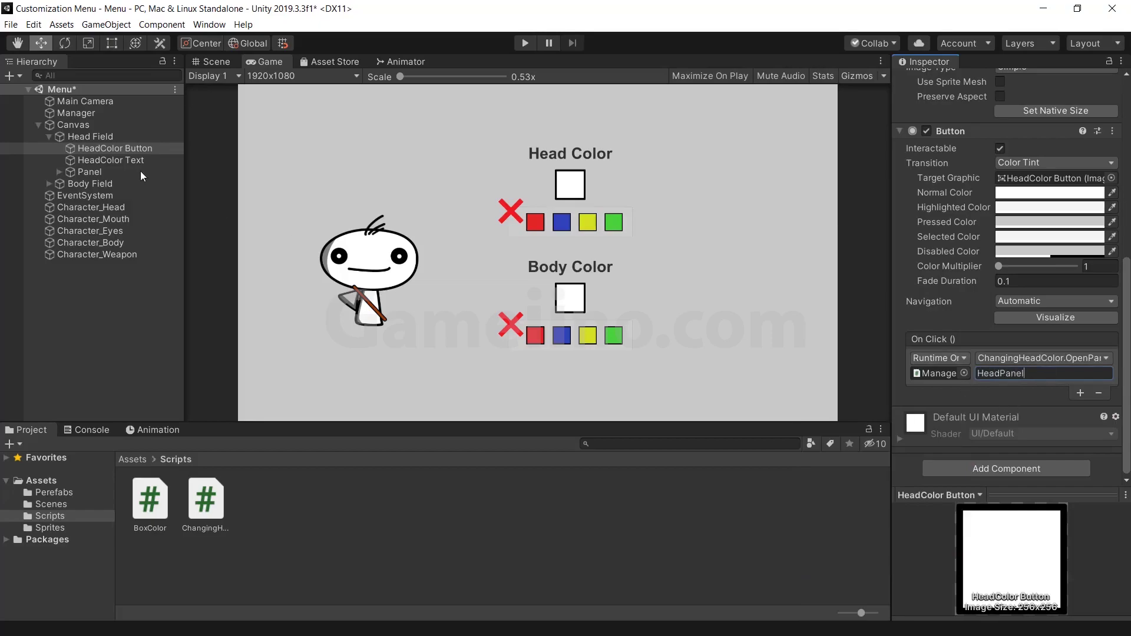
pyautogui.click(49, 137)
# Set BodyColor Button's On Click to ChangingHeadColor > OpenPanel with BodyPanel.
pyautogui.click(48, 148)
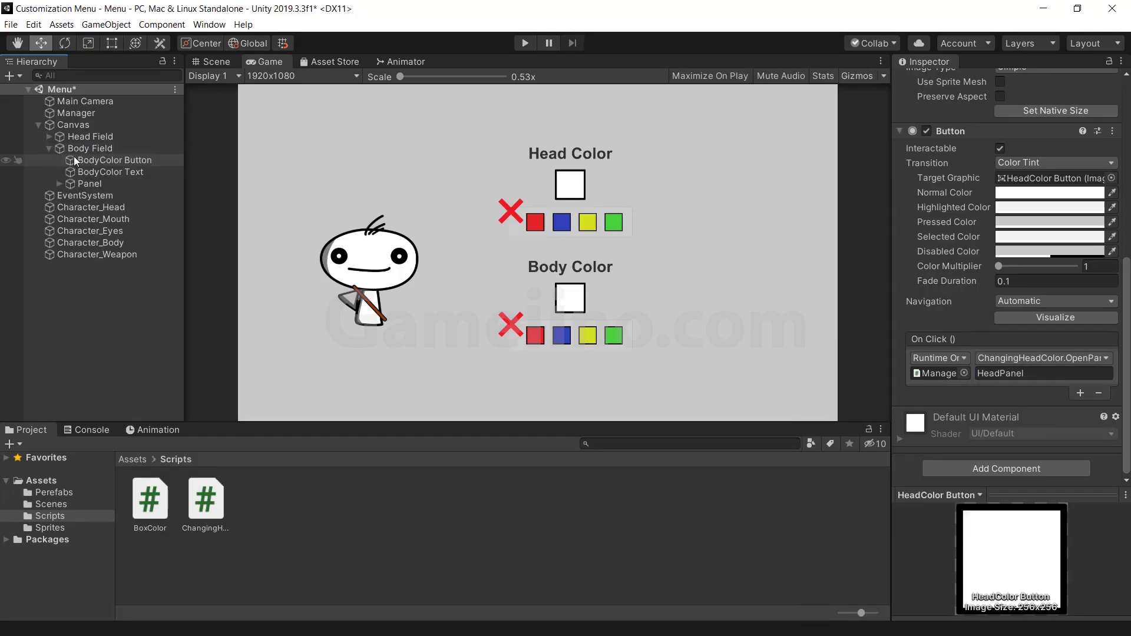
pyautogui.click(75, 159)
pyautogui.click(1008, 356)
pyautogui.moveTo(1012, 422)
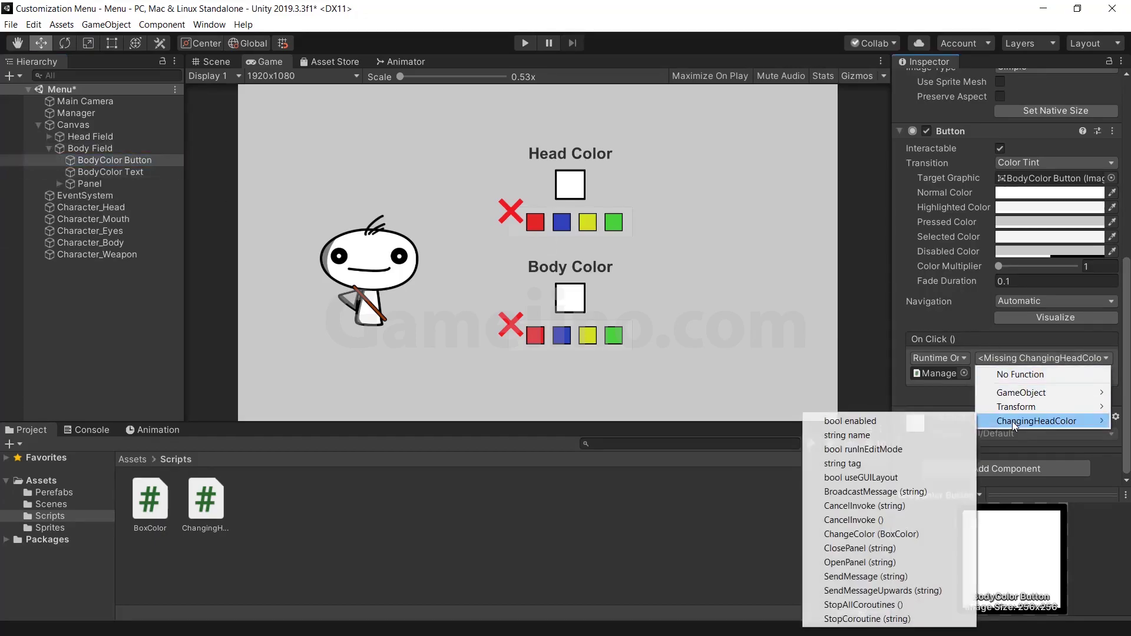
pyautogui.click(869, 562)
pyautogui.write('BodyPanel')
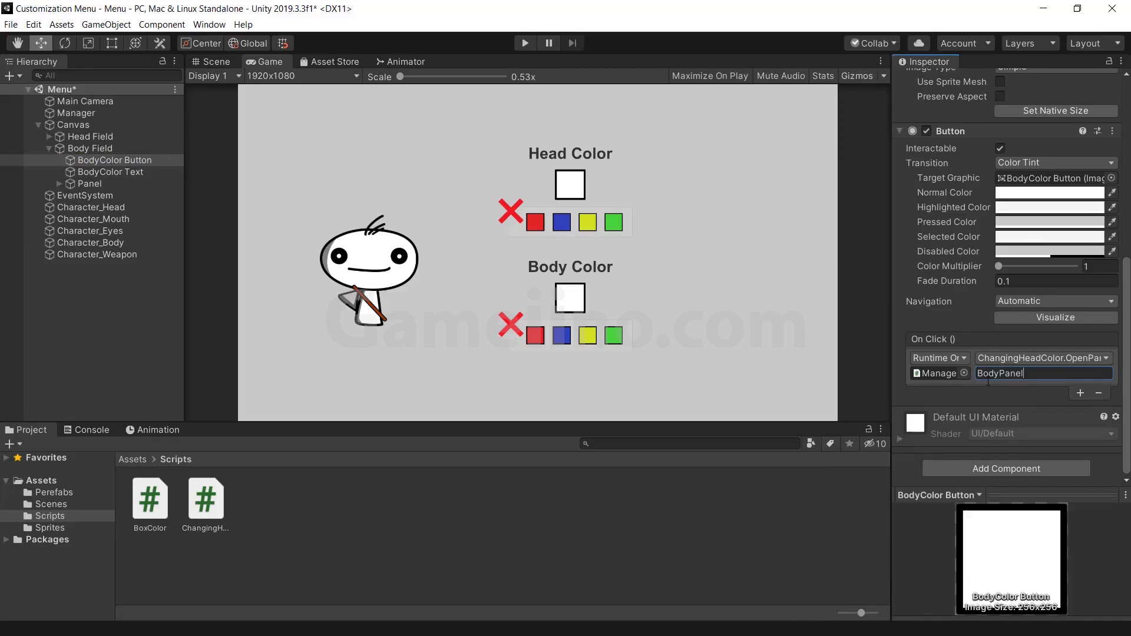
pyautogui.click(58, 184)
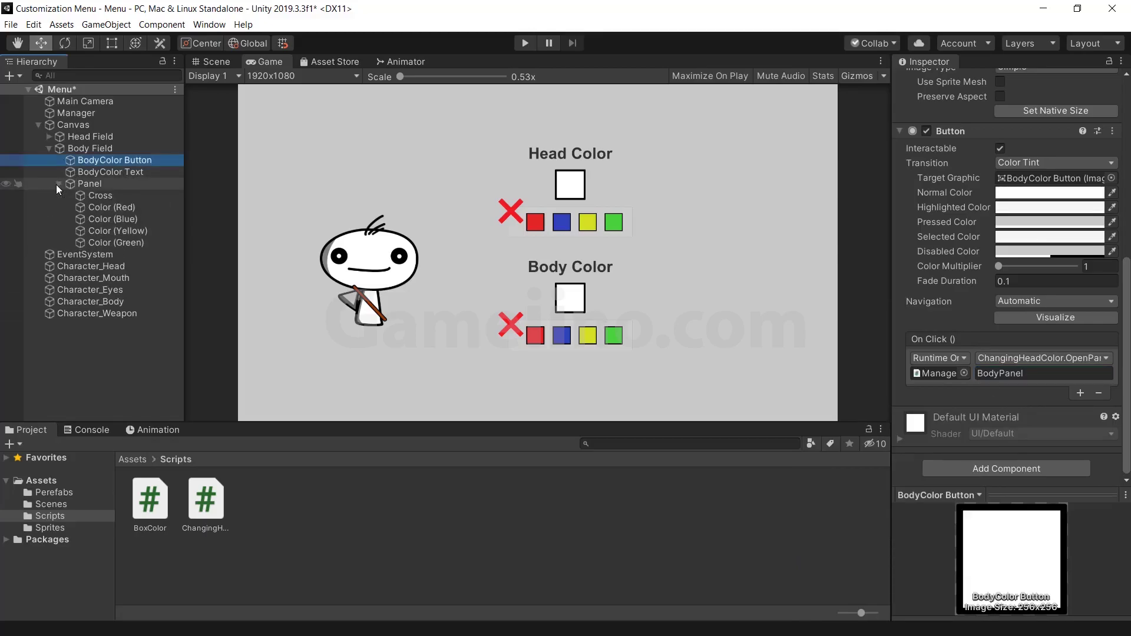
# Set the body panel Cross's On Click to ClosePanel with argument BodyPanel.
pyautogui.click(98, 196)
pyautogui.click(1012, 357)
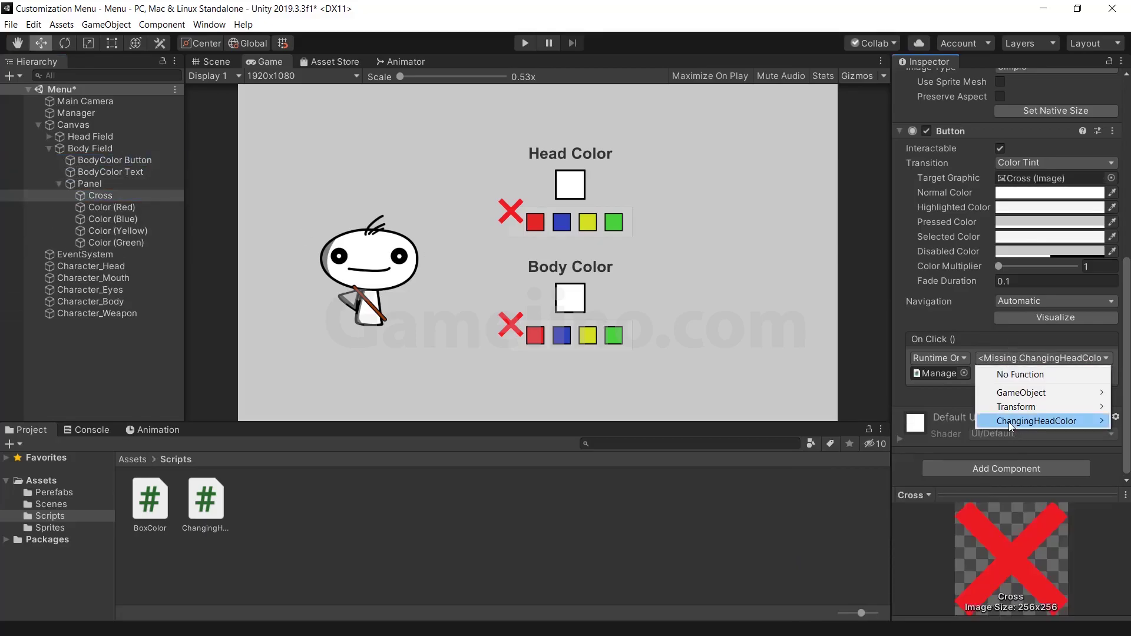
pyautogui.moveTo(1008, 422)
pyautogui.click(871, 549)
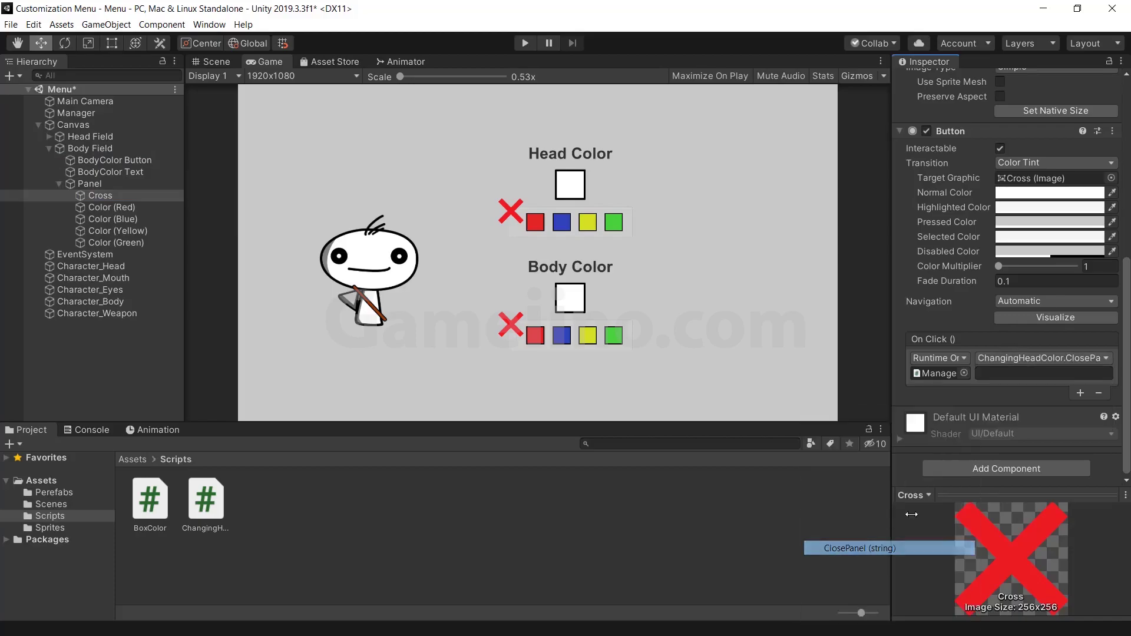
pyautogui.click(1021, 377)
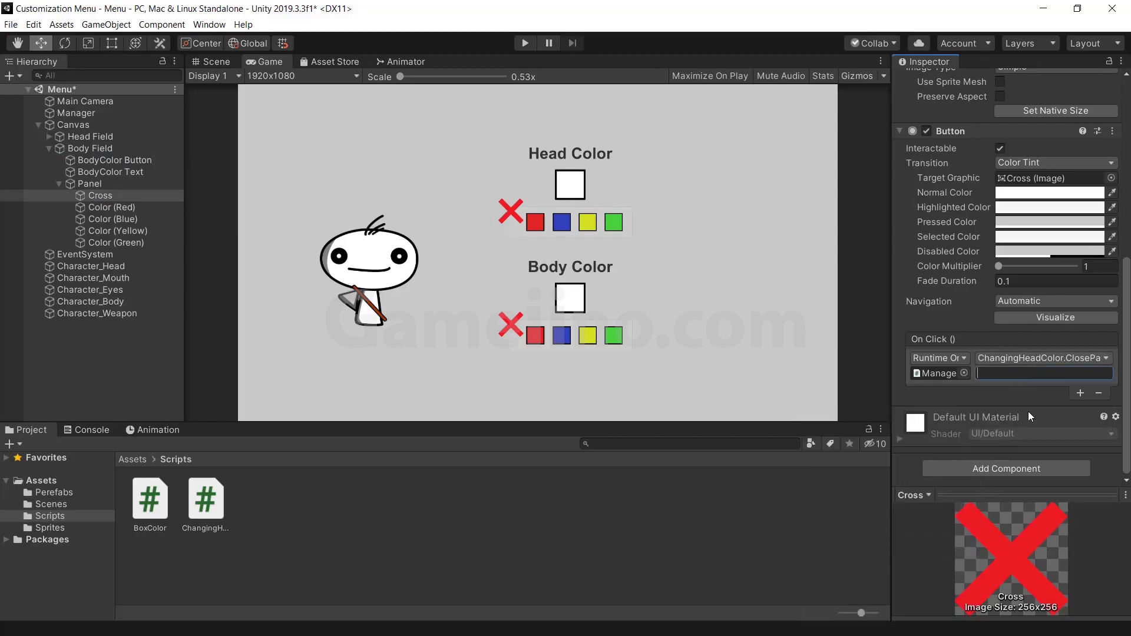
pyautogui.write('Body')
pyautogui.write('Panel')
# Set the head panel Cross's On Click to ClosePanel with argument HeadPanel.
pyautogui.click(58, 183)
pyautogui.click(50, 149)
pyautogui.click(49, 136)
pyautogui.click(59, 172)
pyautogui.click(98, 184)
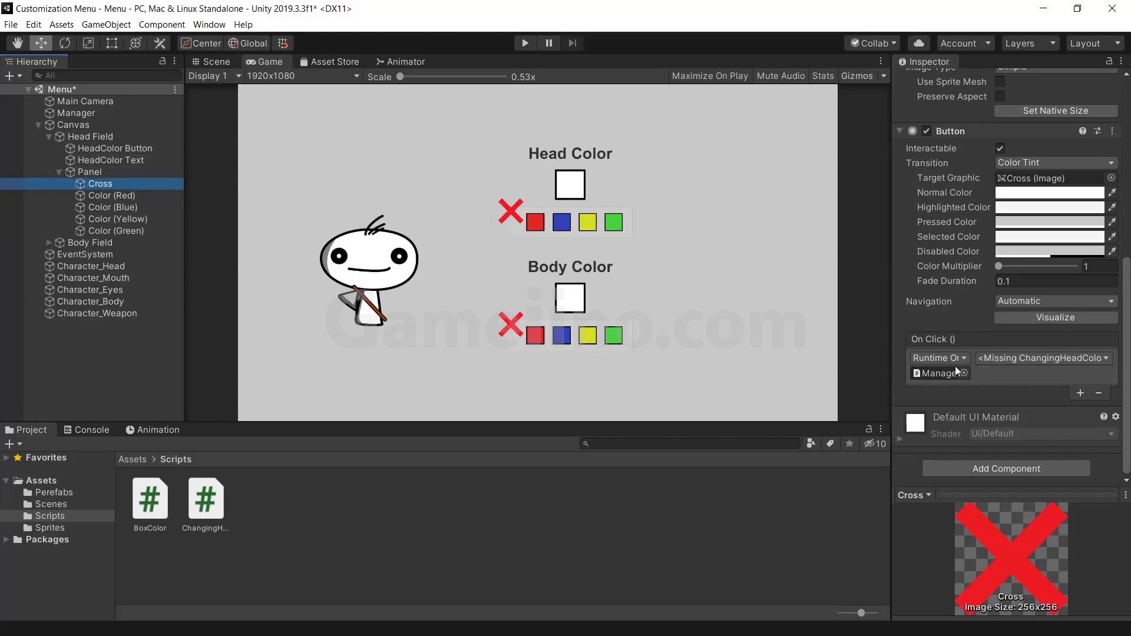
pyautogui.click(1022, 360)
pyautogui.moveTo(1019, 422)
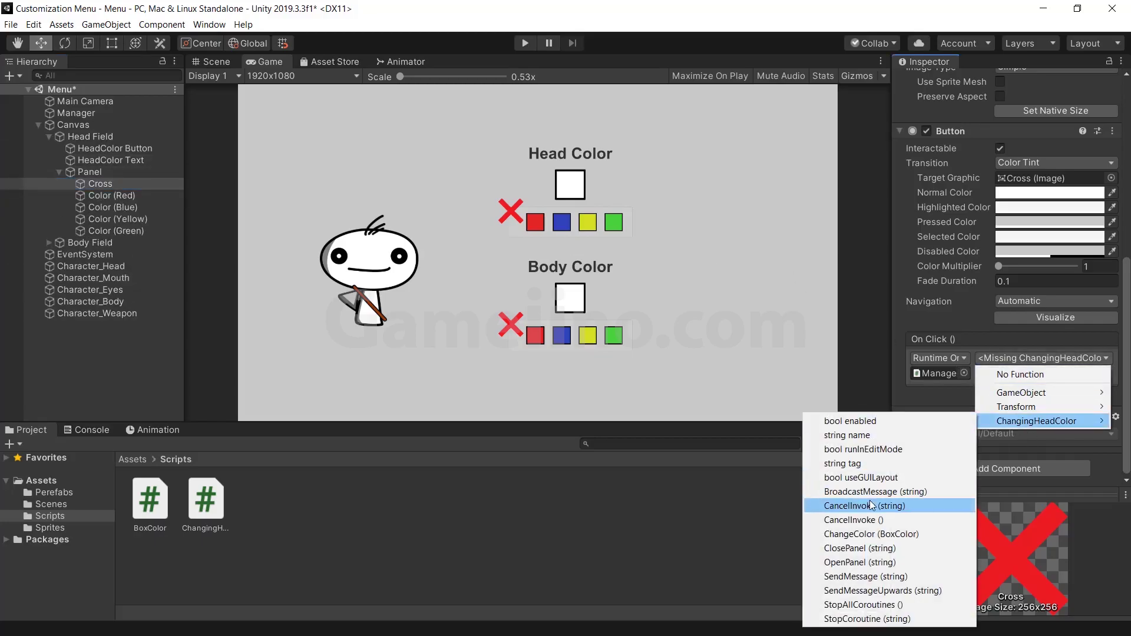
pyautogui.click(876, 550)
pyautogui.write('HeadPanel')
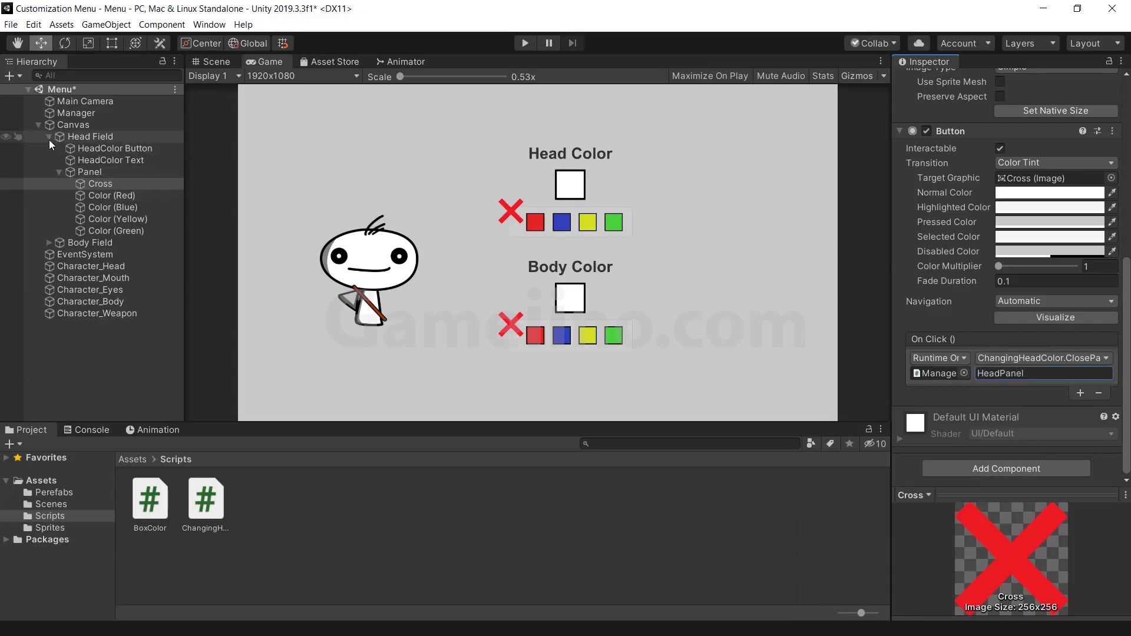
pyautogui.click(49, 136)
pyautogui.click(100, 332)
# Play the game, confirm the head cross hides the head swatches, then stop.
pyautogui.click(525, 42)
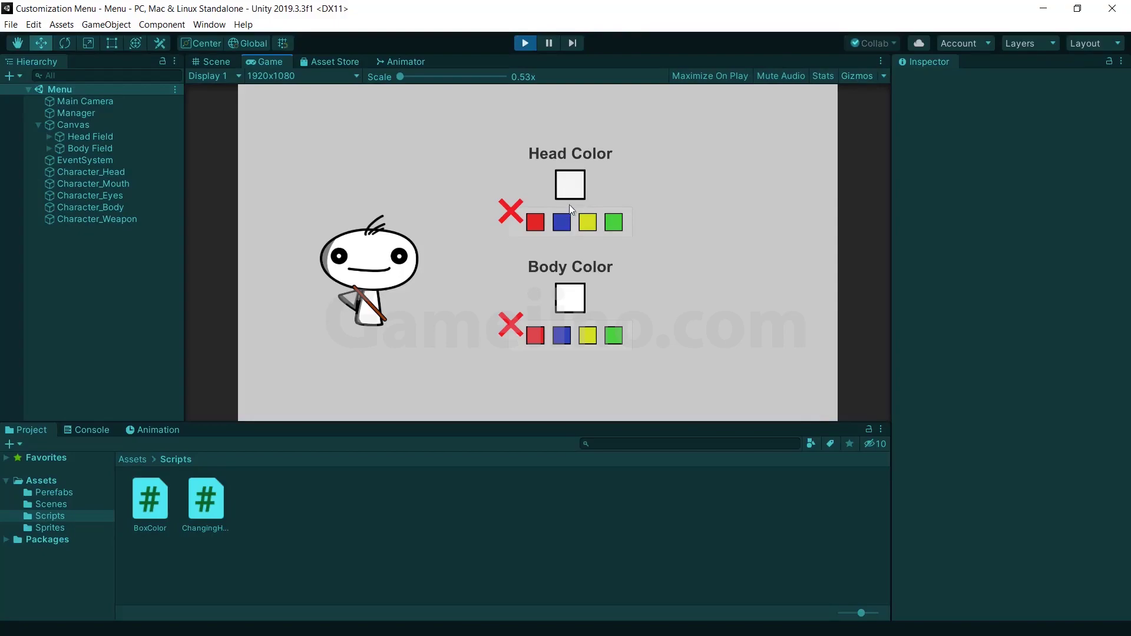
pyautogui.click(512, 204)
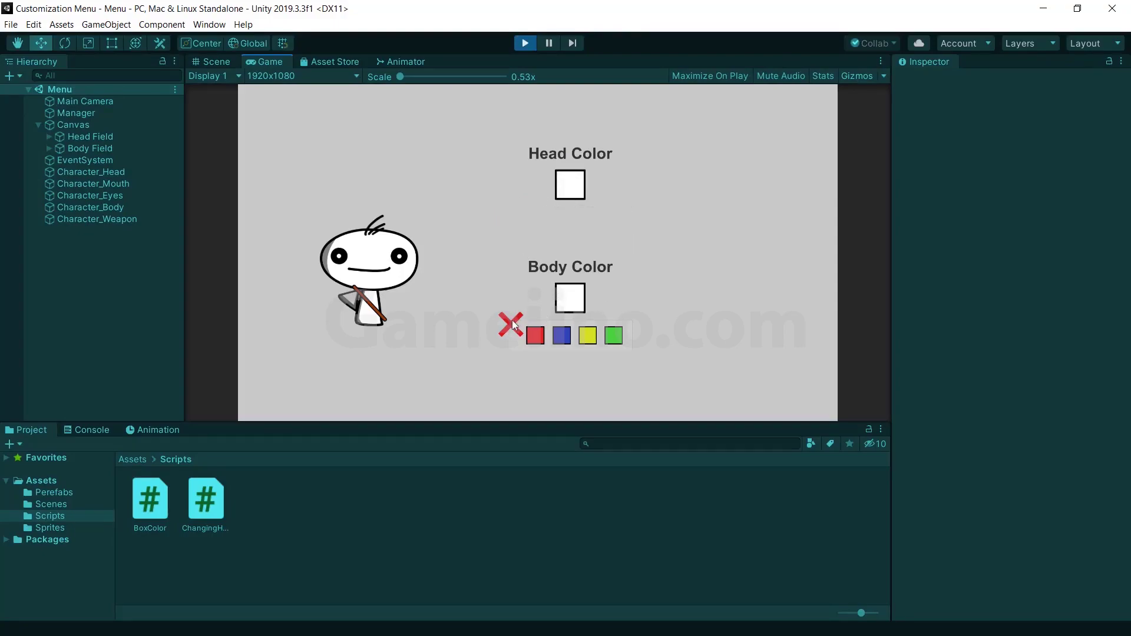
pyautogui.click(525, 43)
pyautogui.click(49, 148)
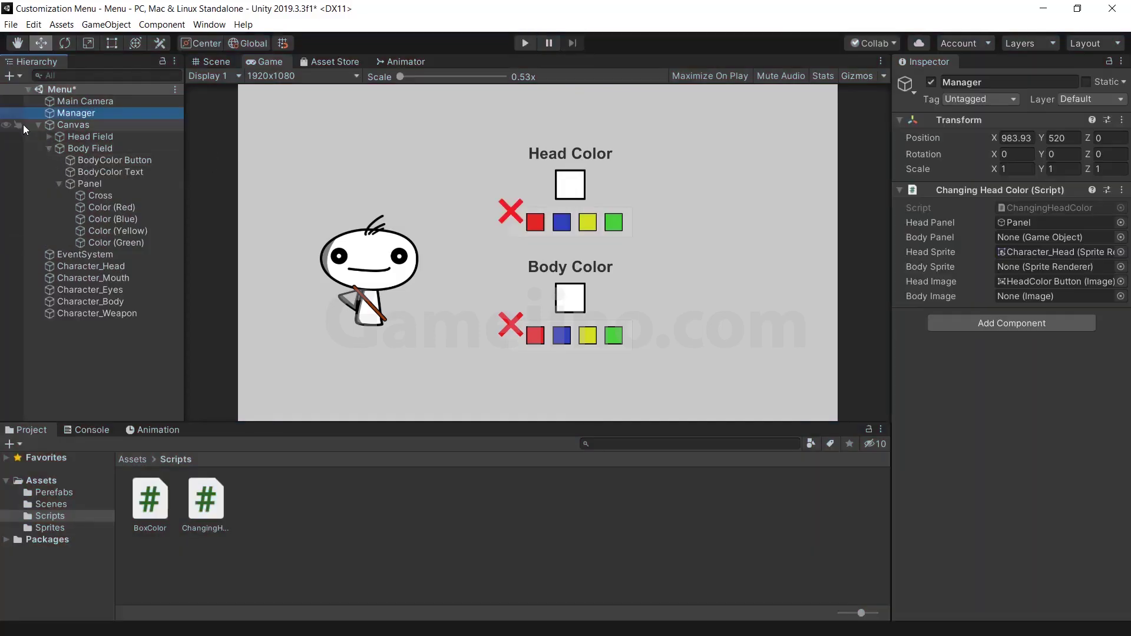
# Drag Panel, Character_Body and BodyColor Button into the Body Panel, Body Sprite and Body Image slots.
pyautogui.click(49, 148)
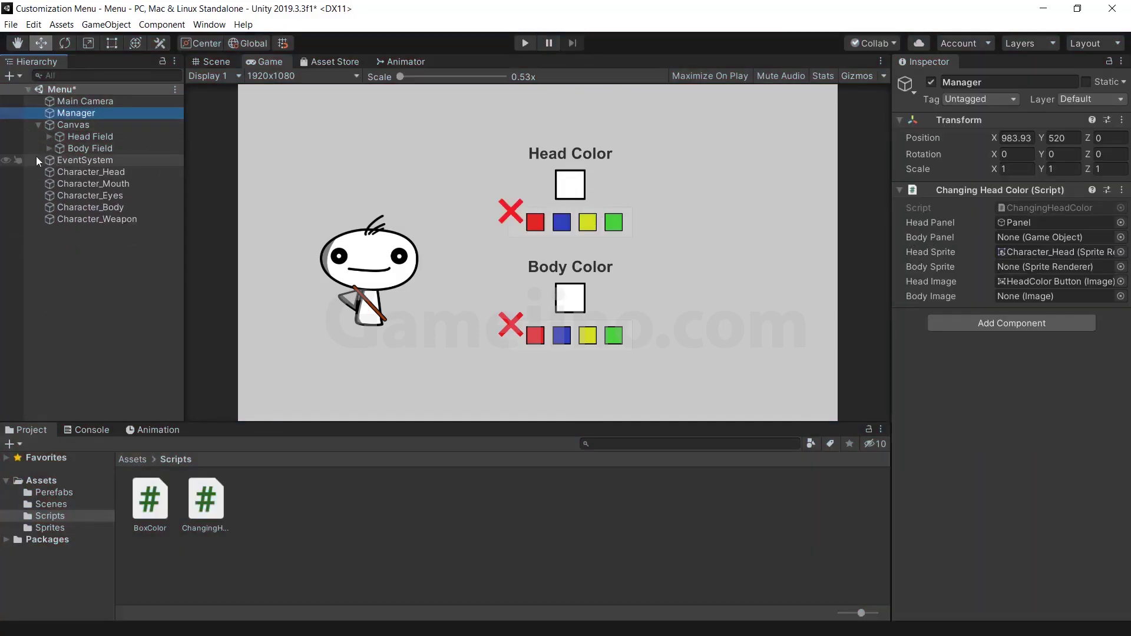
pyautogui.click(48, 148)
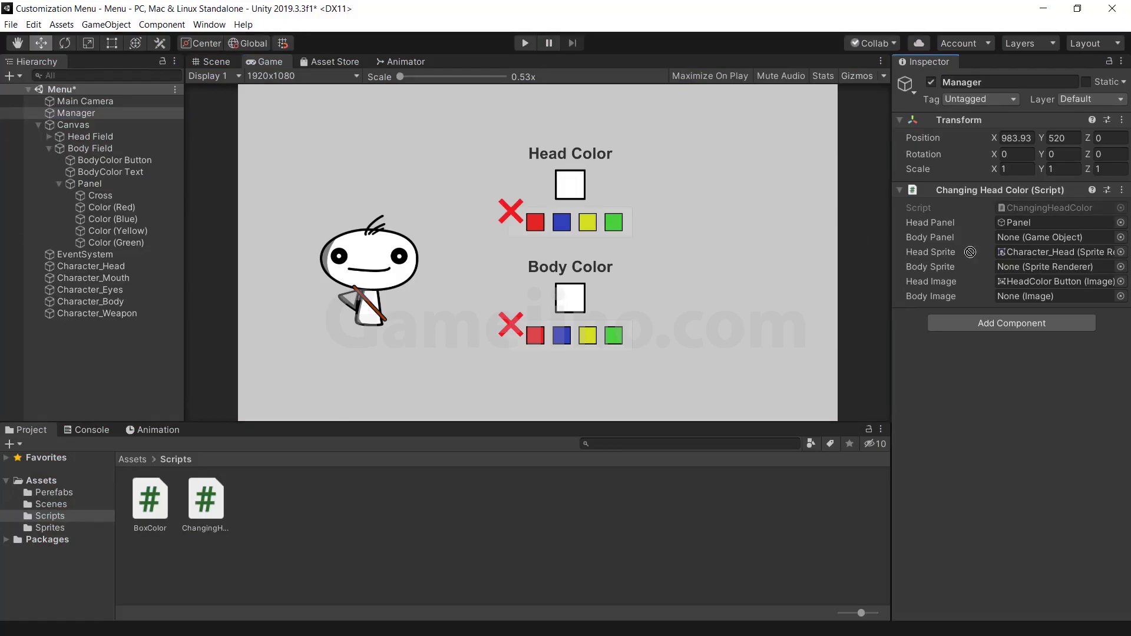
pyautogui.moveTo(91, 183); pyautogui.dragTo(1036, 236)
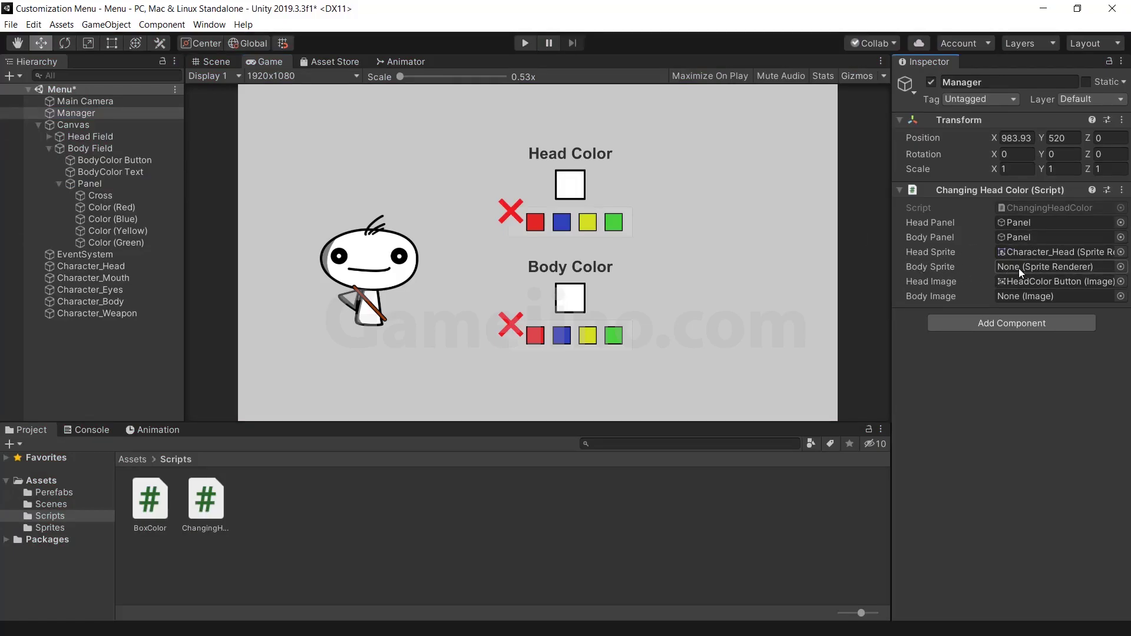
pyautogui.moveTo(90, 302)
pyautogui.mouseDown()
pyautogui.moveTo(860, 301)
pyautogui.moveTo(1011, 270)
pyautogui.mouseUp()
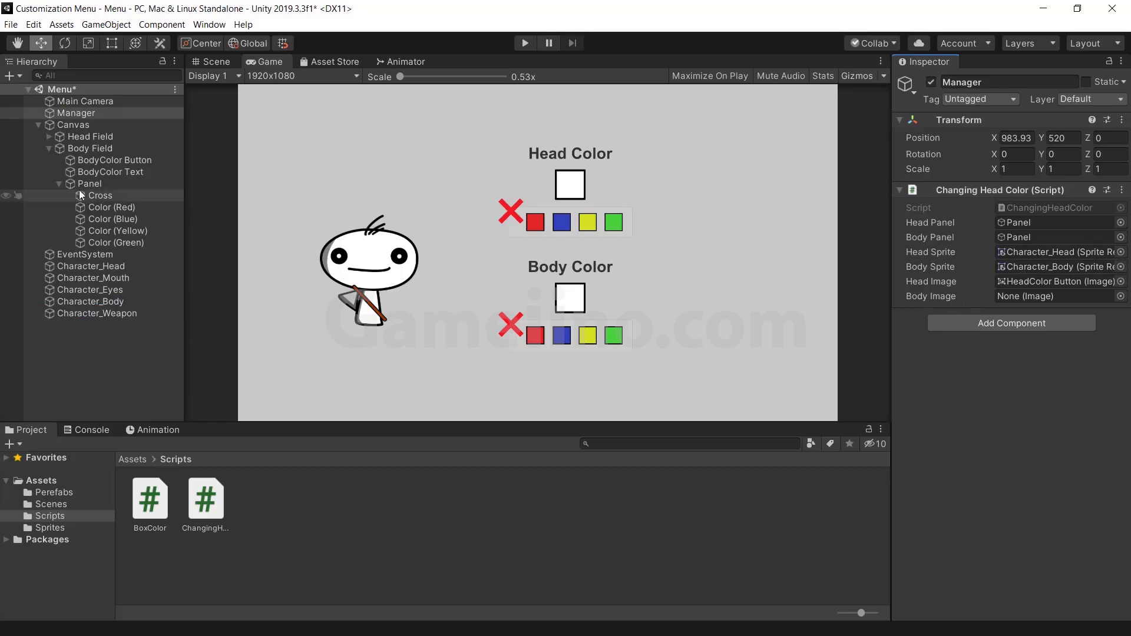
pyautogui.moveTo(90, 161)
pyautogui.mouseDown()
pyautogui.moveTo(501, 196)
pyautogui.moveTo(1054, 296)
pyautogui.mouseUp()
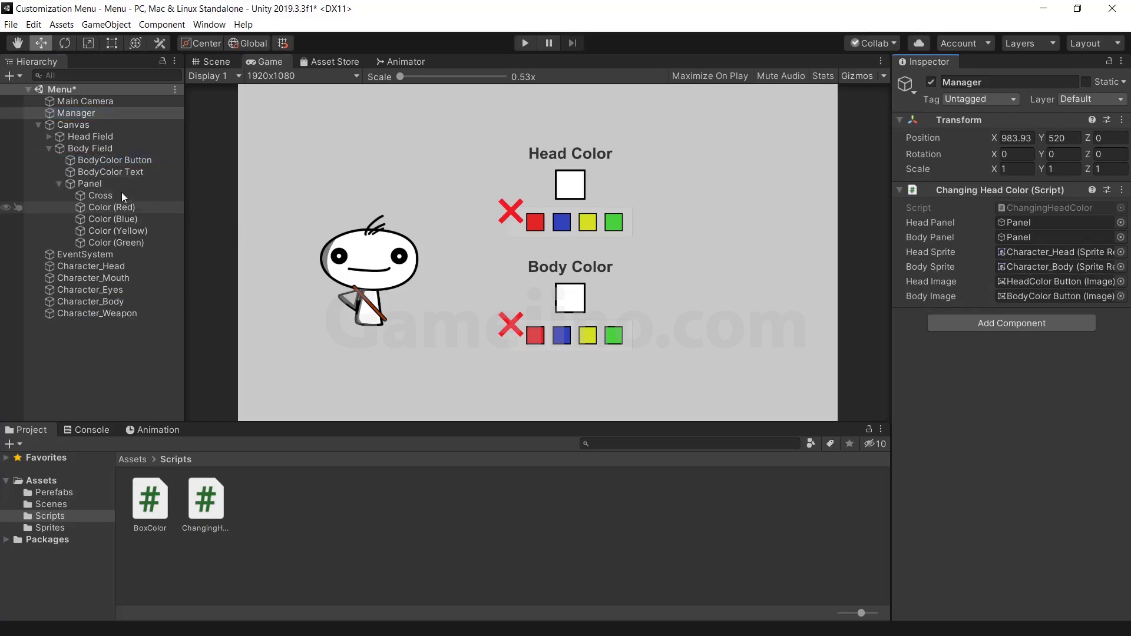
# Collapse the body Panel, Body Field and the expanded head and body groups in the Hierarchy.
pyautogui.click(59, 183)
pyautogui.click(49, 149)
pyautogui.click(68, 231)
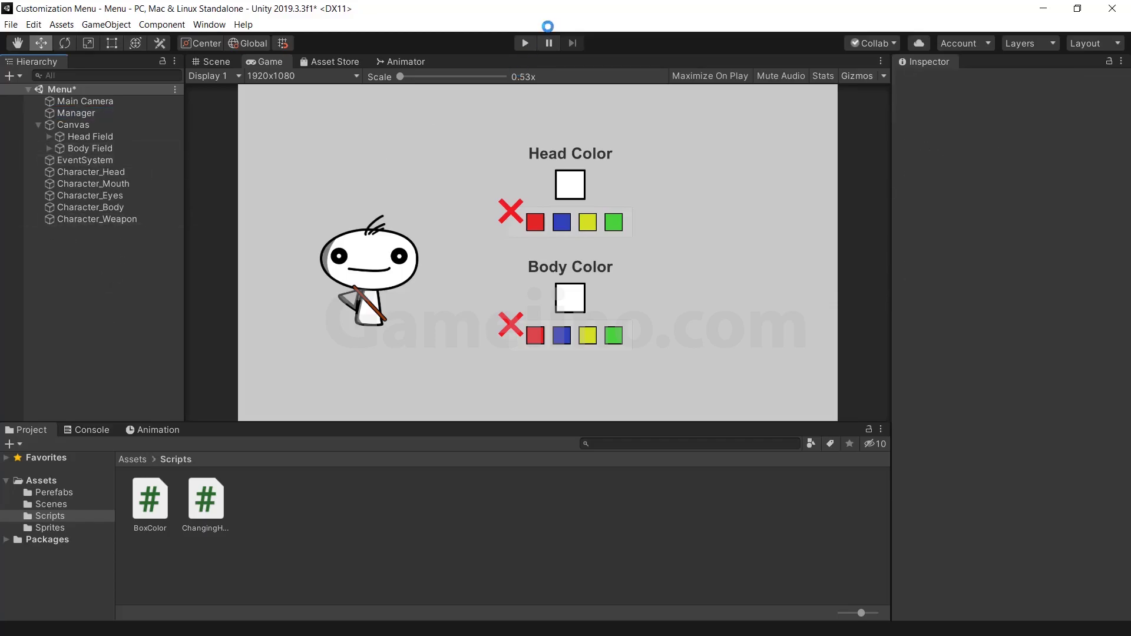
# Save the scene and deactivate the head colour Panel under Head Field.
pyautogui.hotkey('ctrl', 's')
pyautogui.keyDown('alt'); pyautogui.click(49, 136); pyautogui.keyUp('alt')
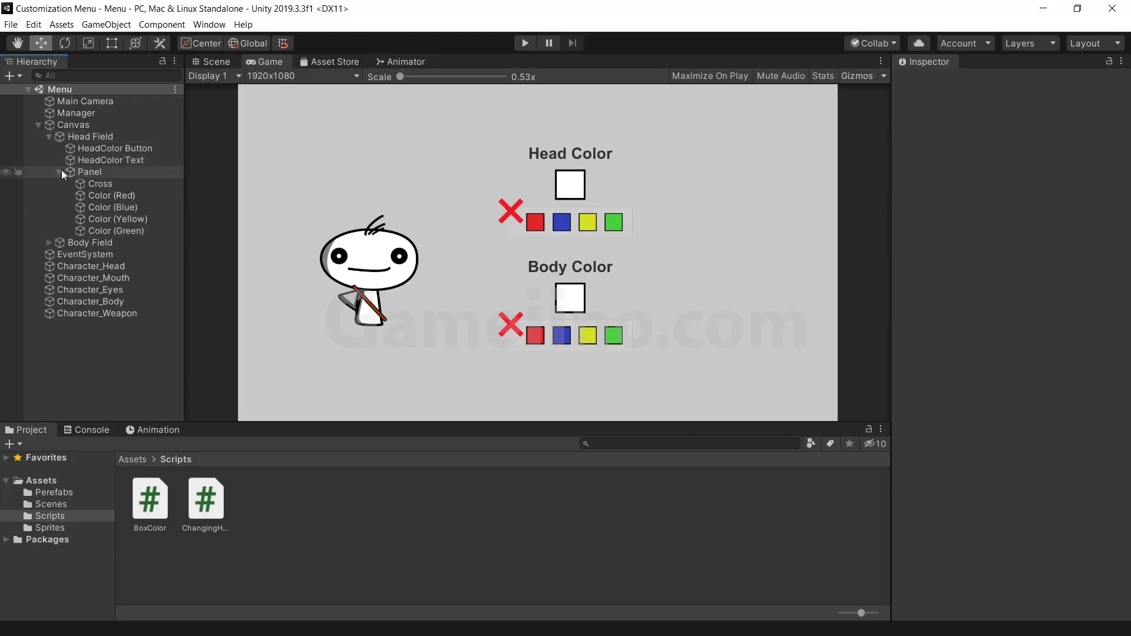
pyautogui.click(62, 169)
pyautogui.click(931, 82)
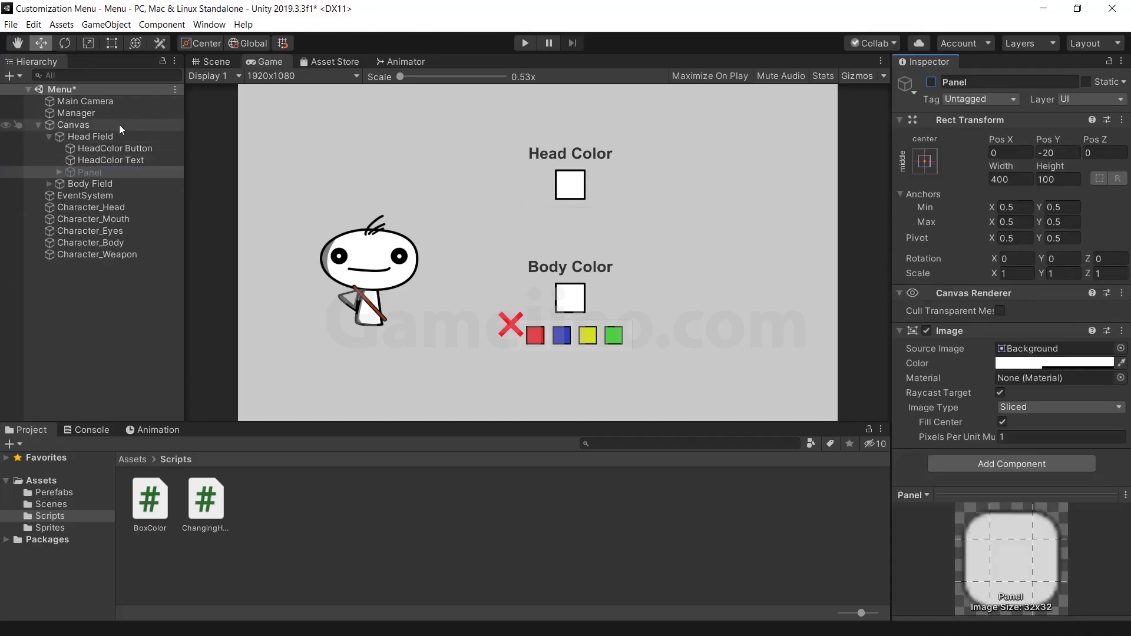
pyautogui.click(49, 136)
# Deactivate the body colour Panel under Body Field and start Play mode.
pyautogui.click(49, 148)
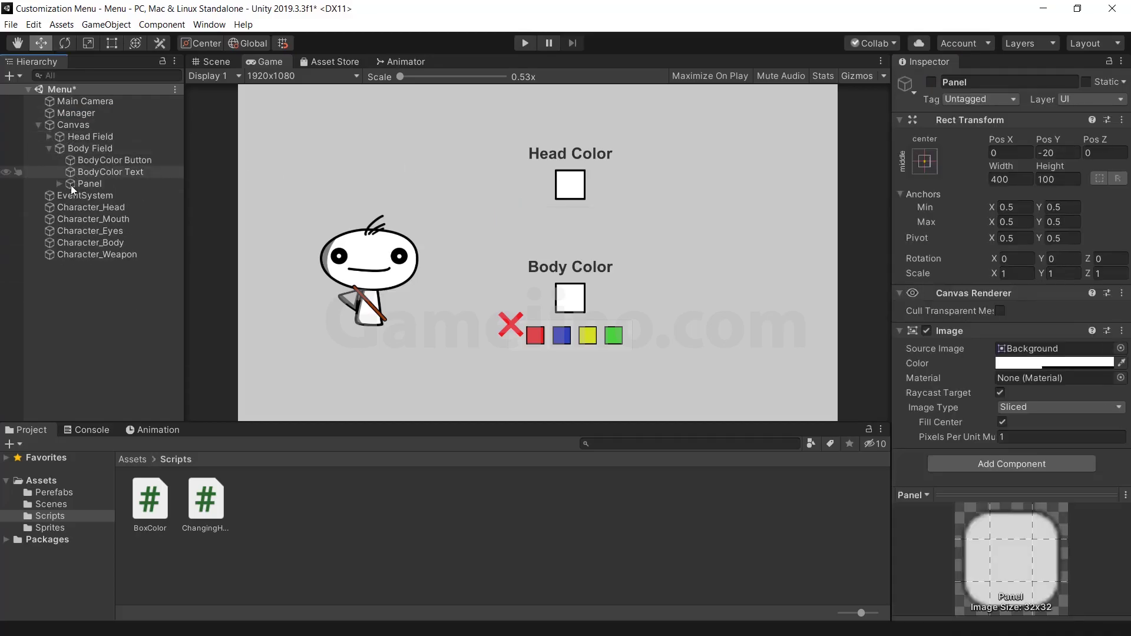
pyautogui.click(71, 184)
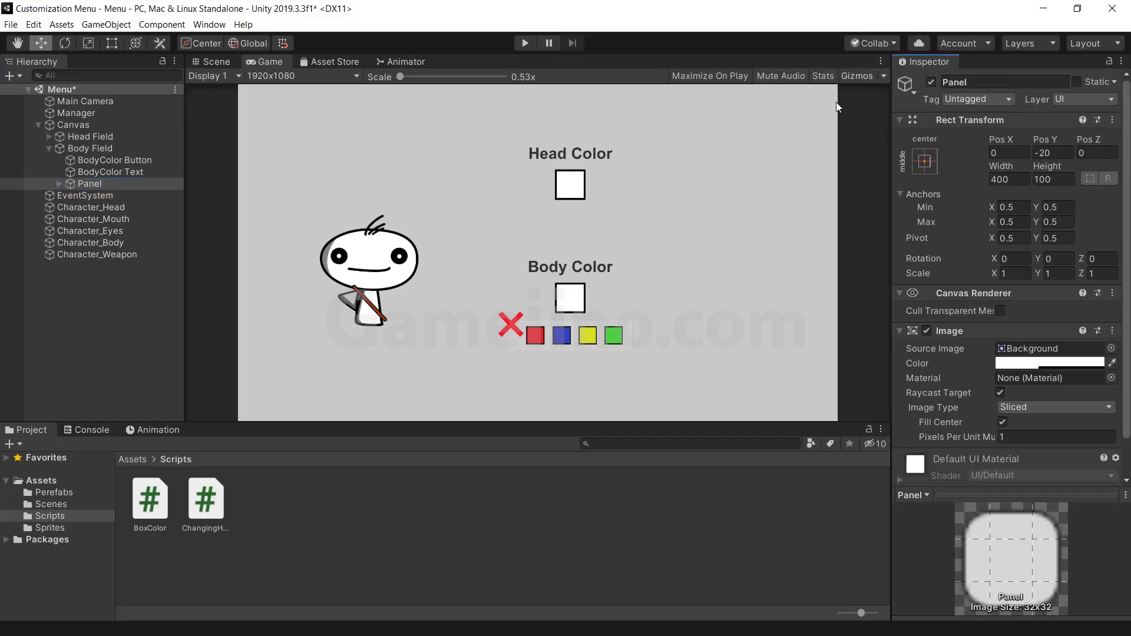
pyautogui.click(930, 83)
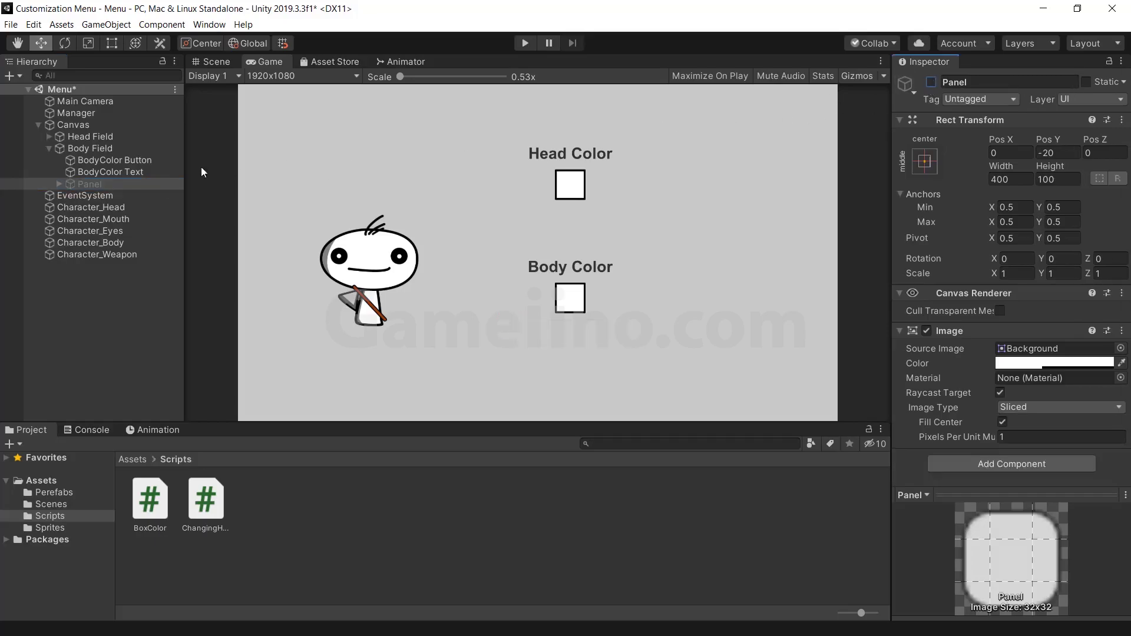
pyautogui.click(48, 149)
pyautogui.click(526, 42)
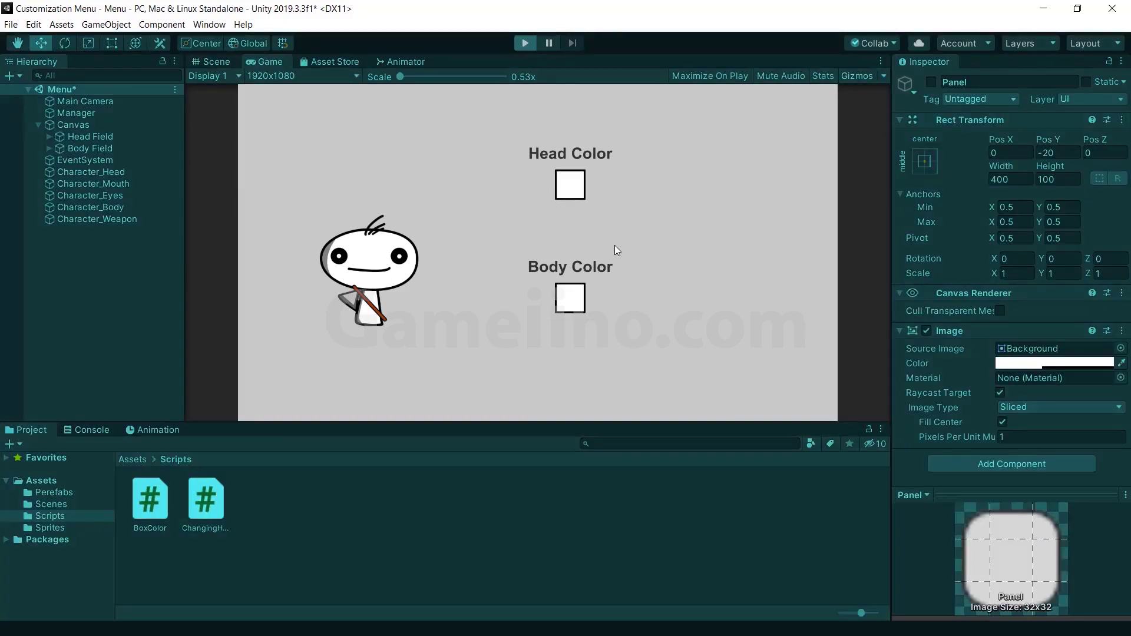
# Open the head colour palette, recolour the head yellow, green, then red, and close it.
pyautogui.click(569, 185)
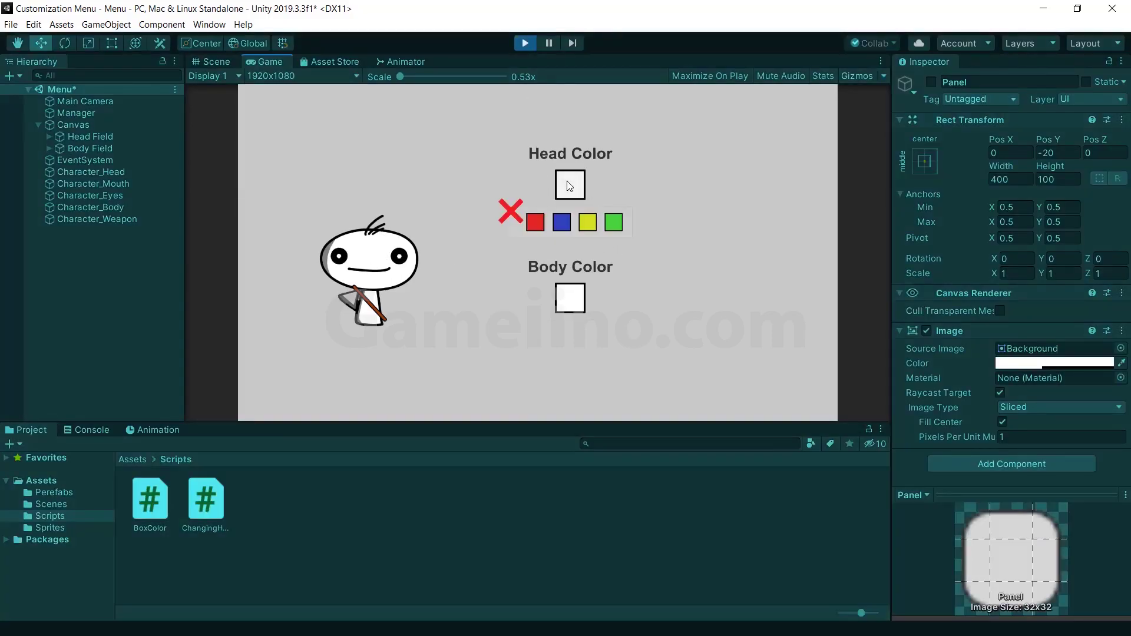
pyautogui.click(587, 223)
pyautogui.click(611, 224)
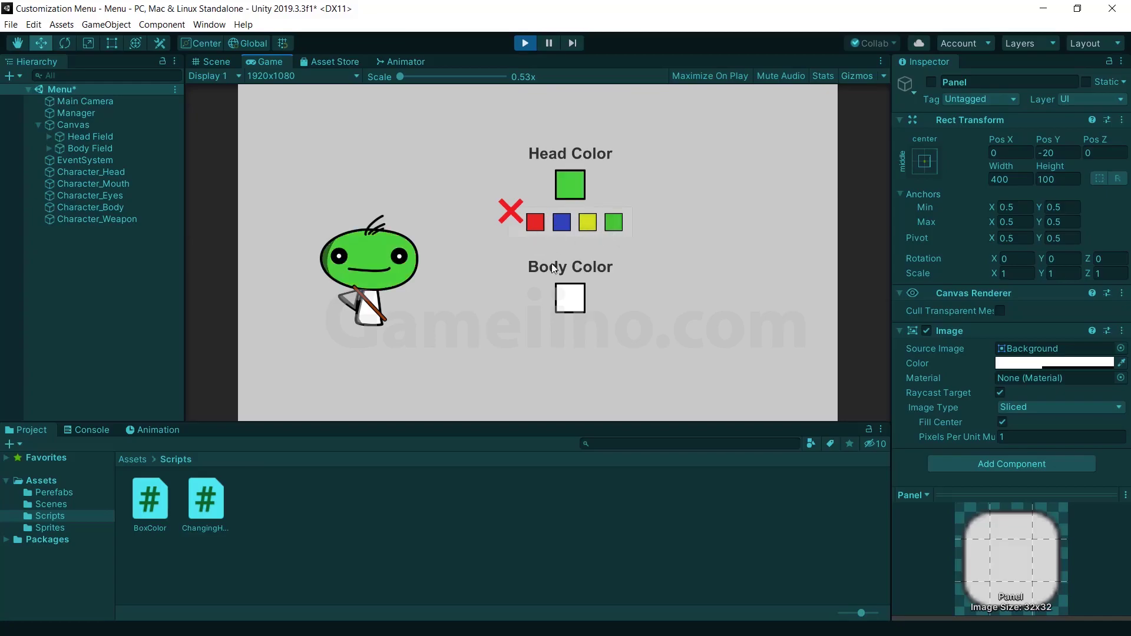
pyautogui.click(541, 225)
pyautogui.click(510, 211)
# Try the Body Color button, which fails to open its palette, then stop the game.
pyautogui.click(570, 297)
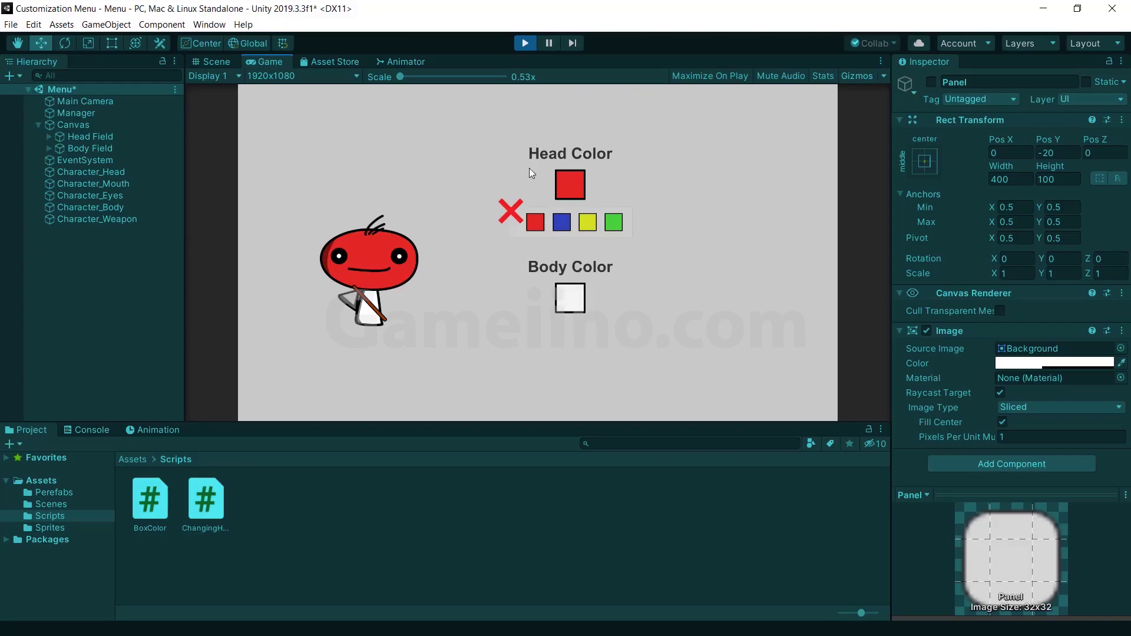
pyautogui.click(508, 221)
pyautogui.click(571, 297)
pyautogui.click(526, 45)
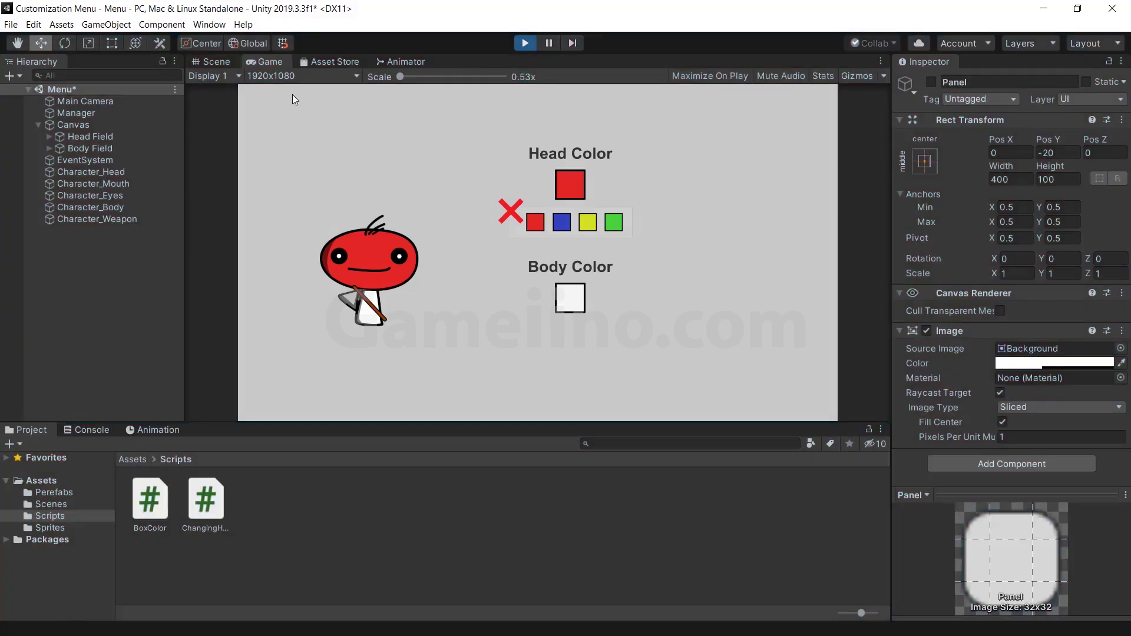
# Select BodyColor Button under Body Field and scroll the Inspector down to its On Click settings.
pyautogui.click(43, 147)
pyautogui.click(50, 148)
pyautogui.click(76, 159)
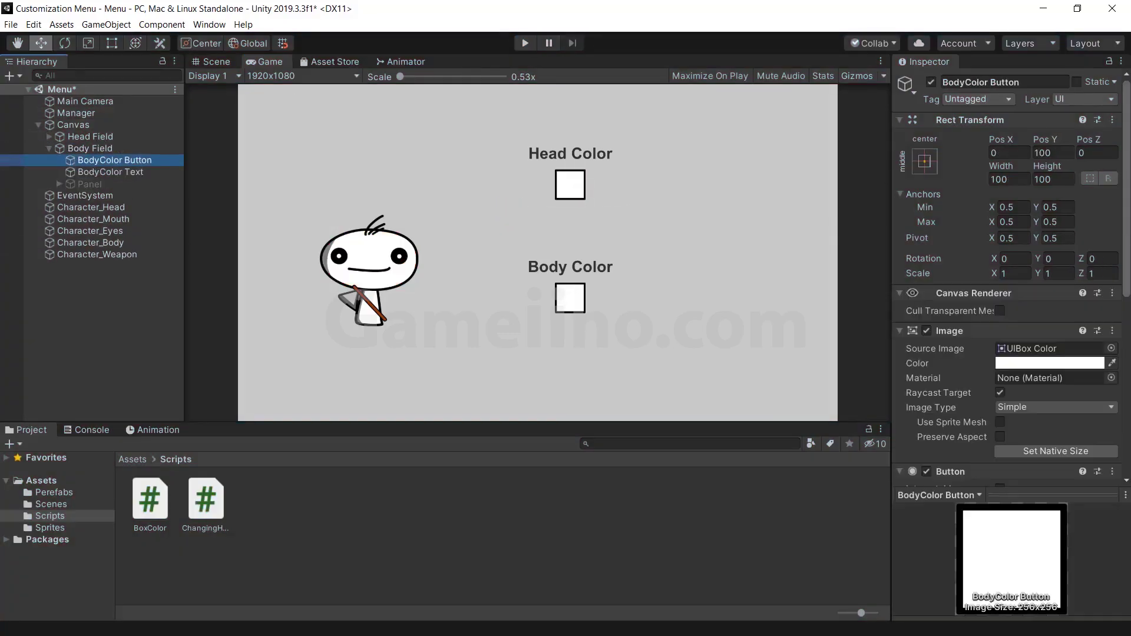
pyautogui.moveTo(1127, 228); pyautogui.dragTo(1128, 398)
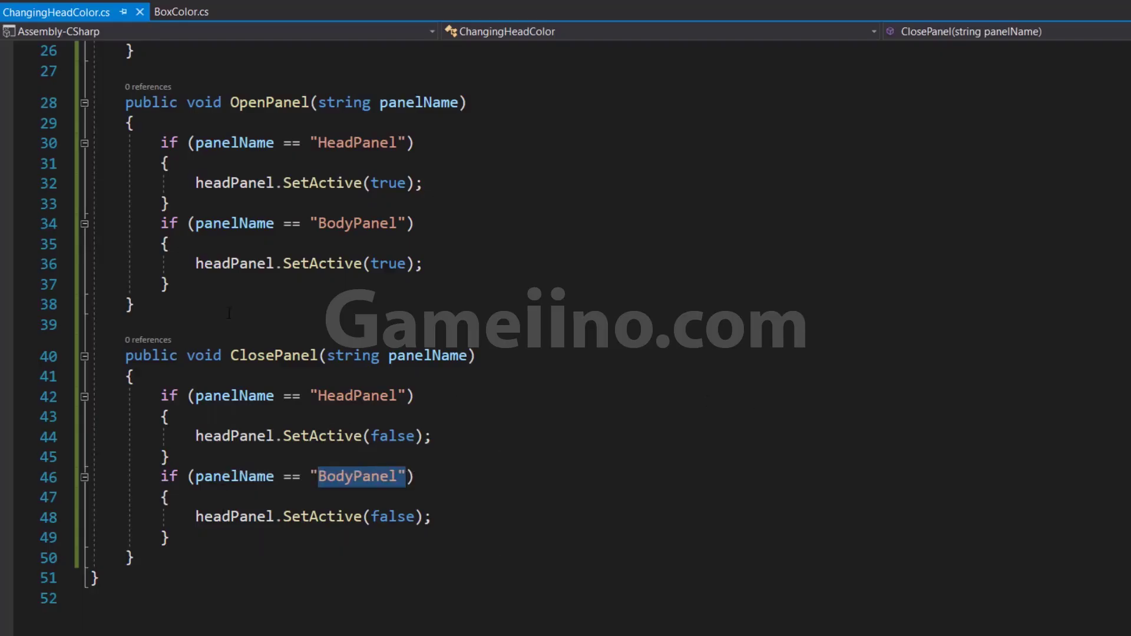
# Replace headPanel with BodyPanel on lines 36 and 48 and save the script.
pyautogui.moveTo(195, 263); pyautogui.dragTo(230, 263)
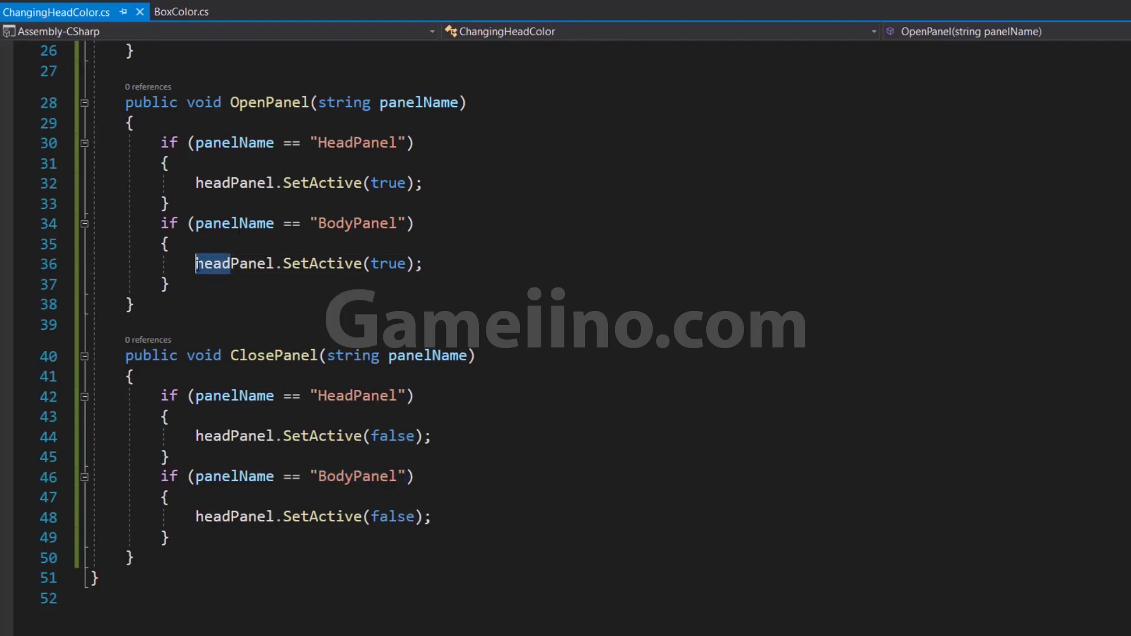
pyautogui.write('Body')
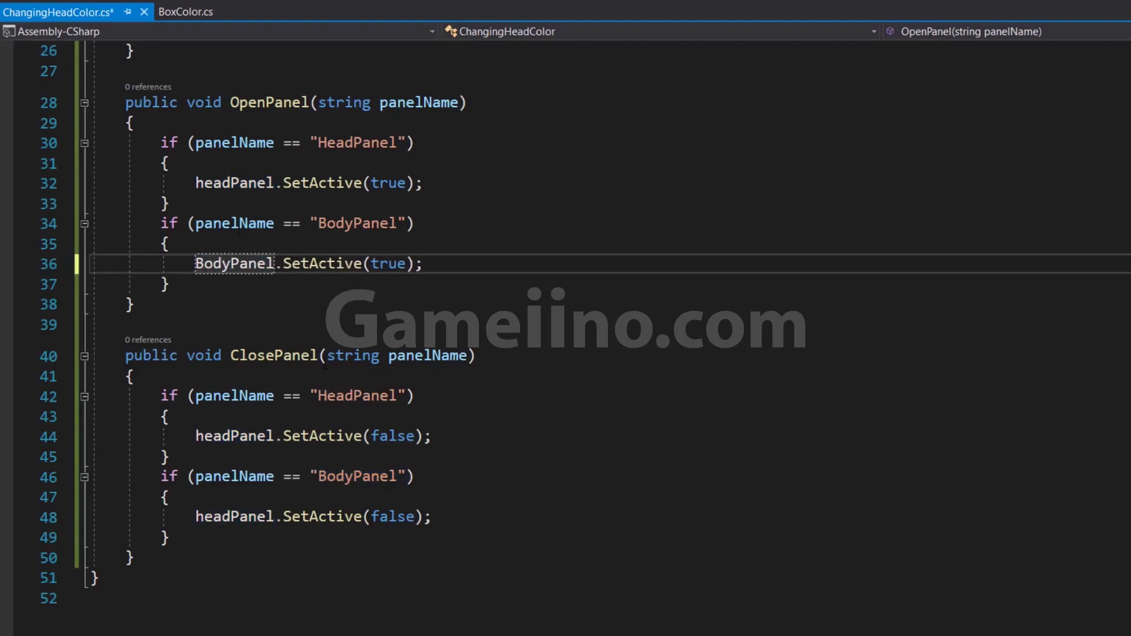
pyautogui.click(231, 517)
pyautogui.press('BackSpace')
pyautogui.press('BackSpace')
pyautogui.press('BackSpace')
pyautogui.write('Body')
pyautogui.hotkey('ctrl', 's')
# Correct BodyPanel to lowercase bodyPanel on both lines, save, and return to Unity.
pyautogui.hotkey('alt', 'Tab')
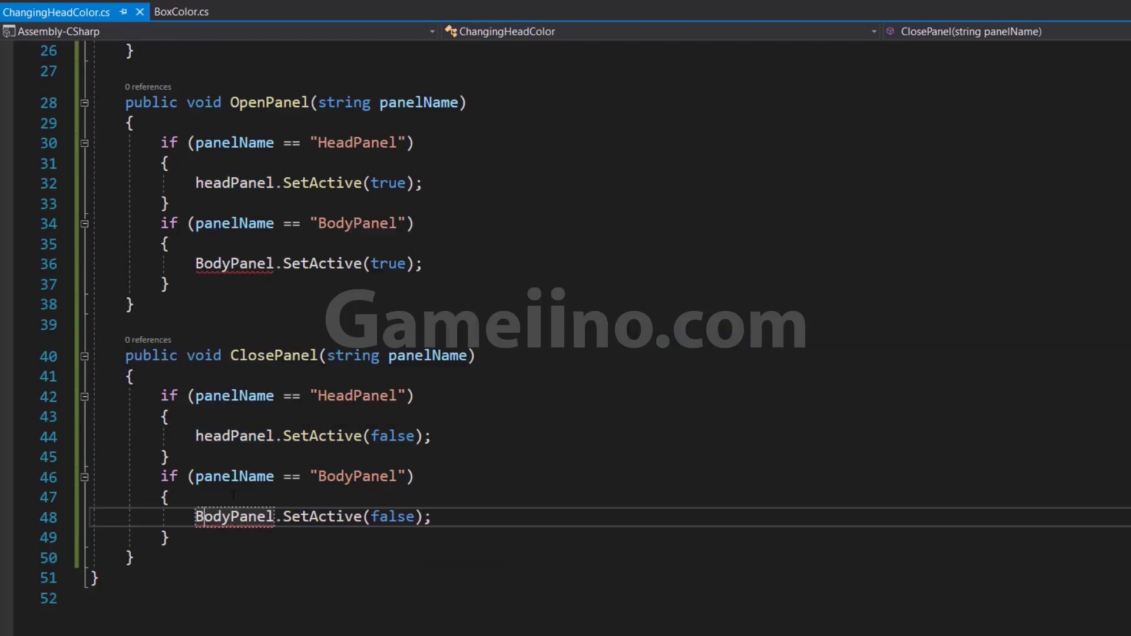
pyautogui.press('BackSpace')
pyautogui.write('b')
pyautogui.click(207, 264)
pyautogui.press('BackSpace')
pyautogui.write('b')
pyautogui.hotkey('ctrl', 's')
pyautogui.hotkey('alt', 'Tab')
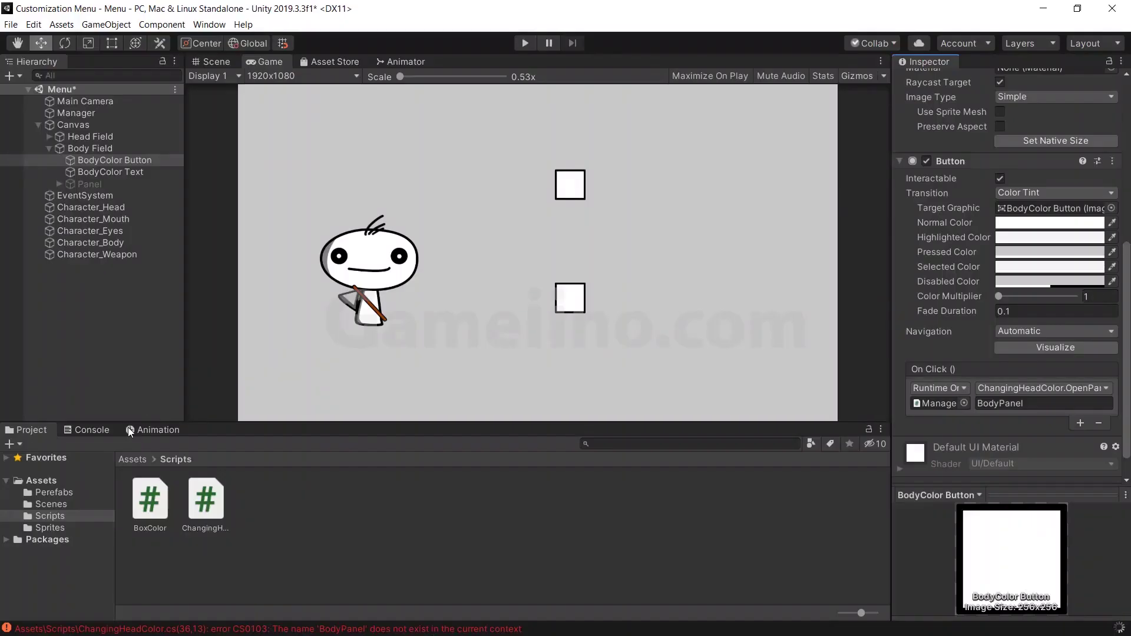
# Start the game, open both the head and body colour palettes, then close each with its X.
pyautogui.click(519, 43)
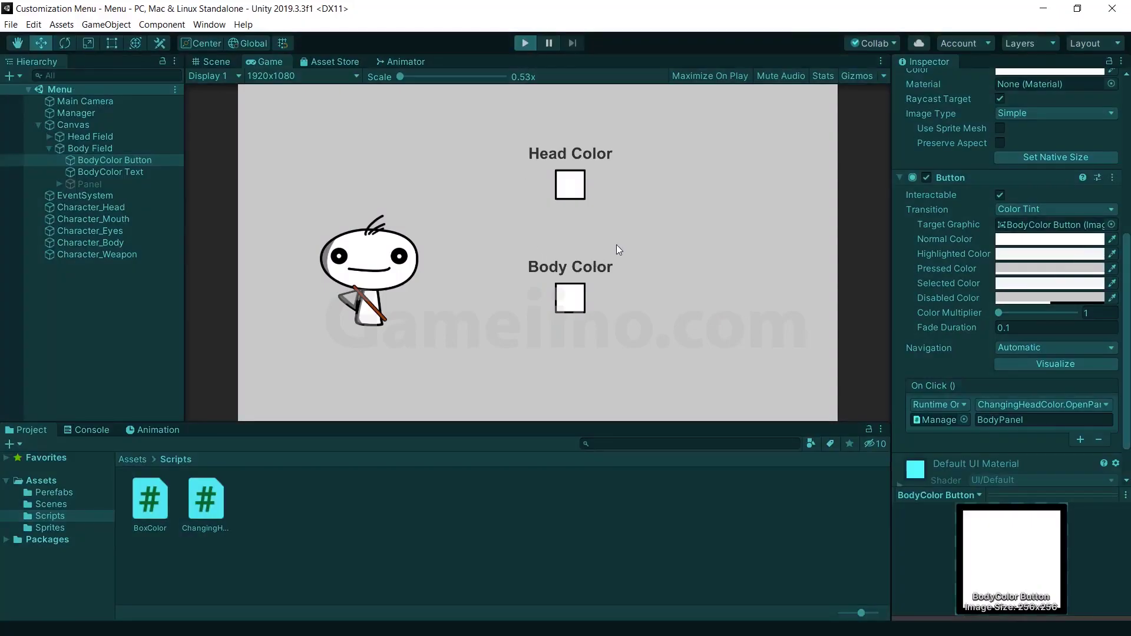
pyautogui.click(568, 194)
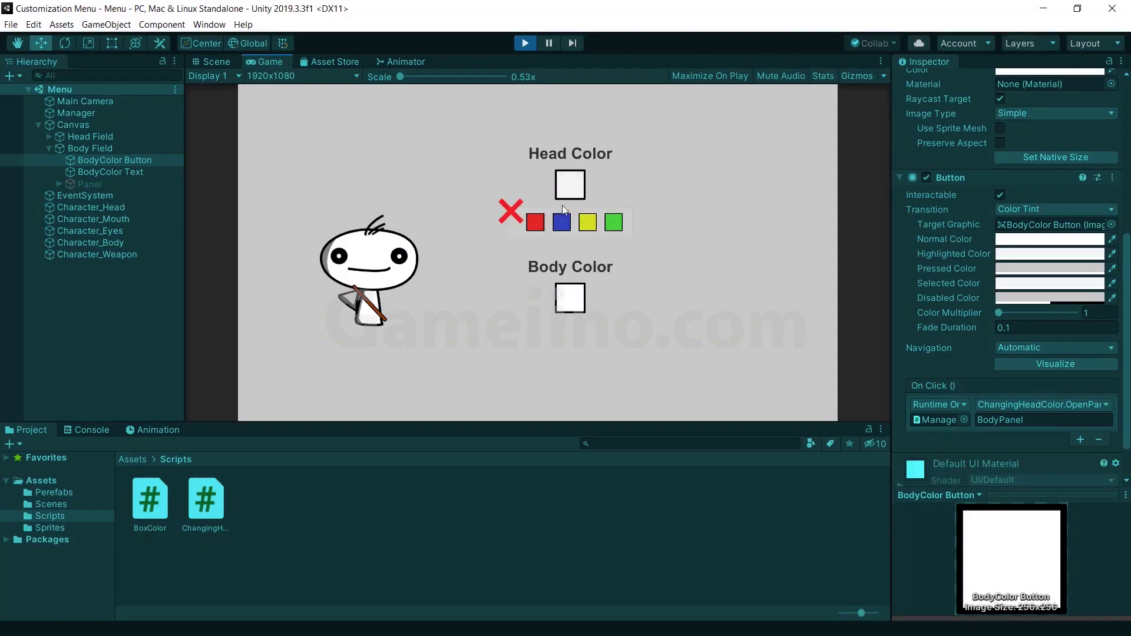
pyautogui.click(569, 297)
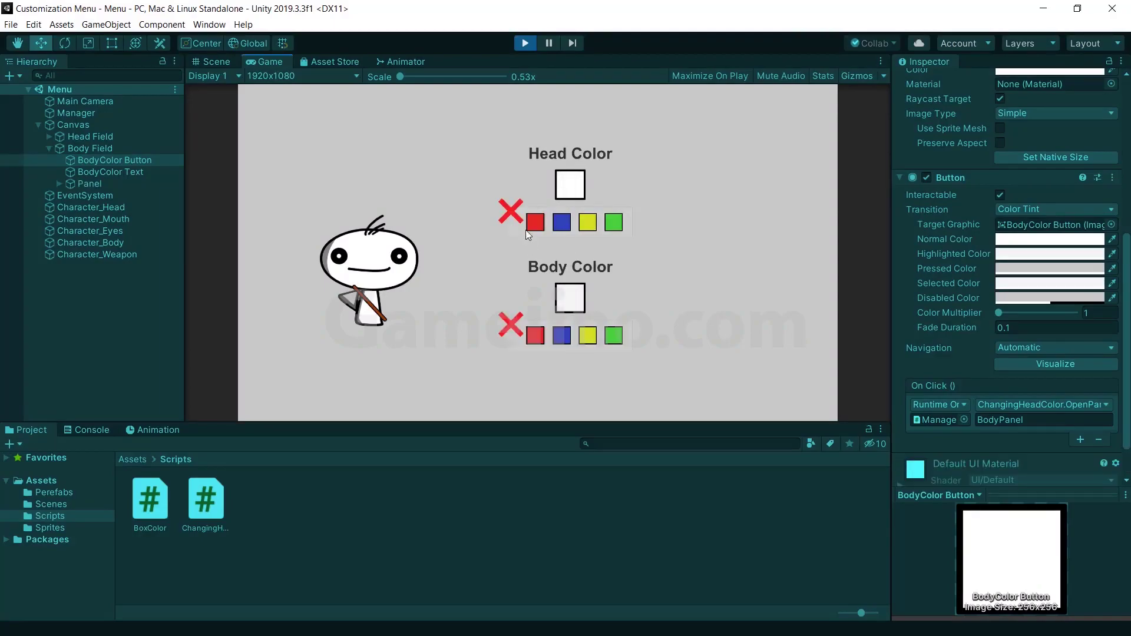
pyautogui.click(511, 212)
pyautogui.click(510, 324)
# Recolour the head red then blue and the body blue, yellow, then green, close both palettes, and stop.
pyautogui.click(569, 184)
pyautogui.click(534, 223)
pyautogui.click(563, 223)
pyautogui.click(569, 298)
pyautogui.click(561, 335)
pyautogui.click(587, 336)
pyautogui.click(613, 335)
pyautogui.click(508, 324)
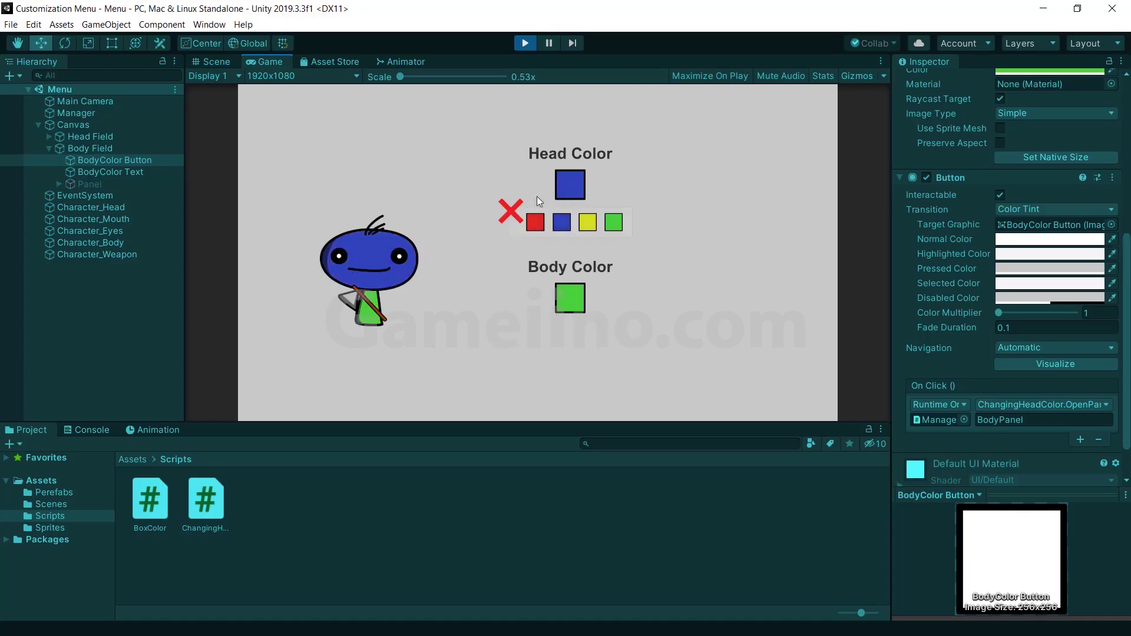
pyautogui.click(517, 216)
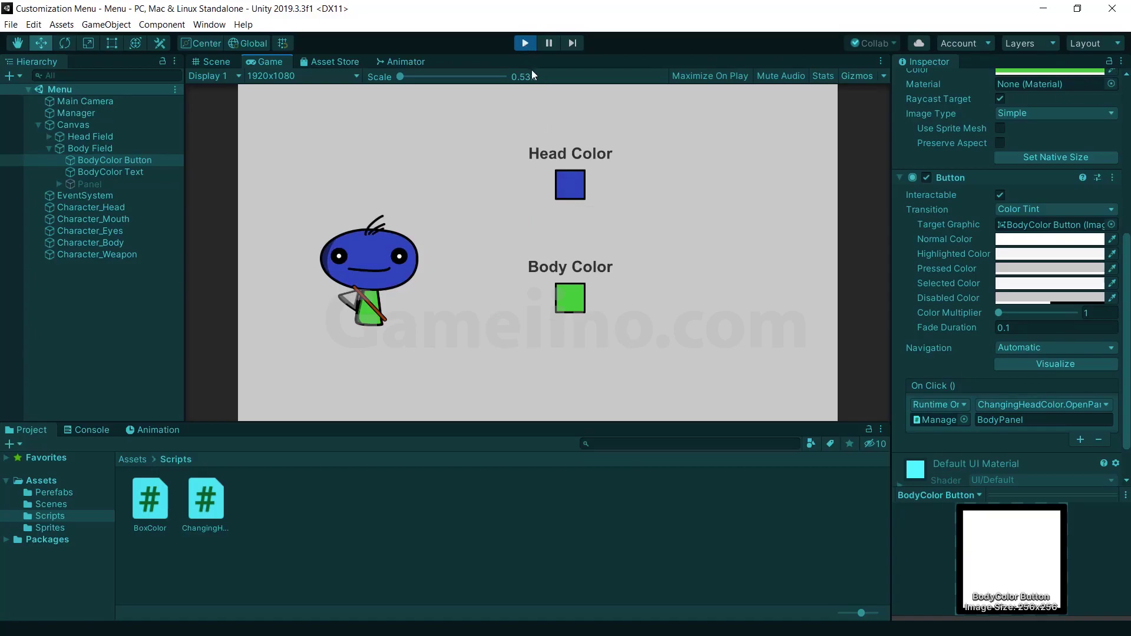
pyautogui.click(524, 47)
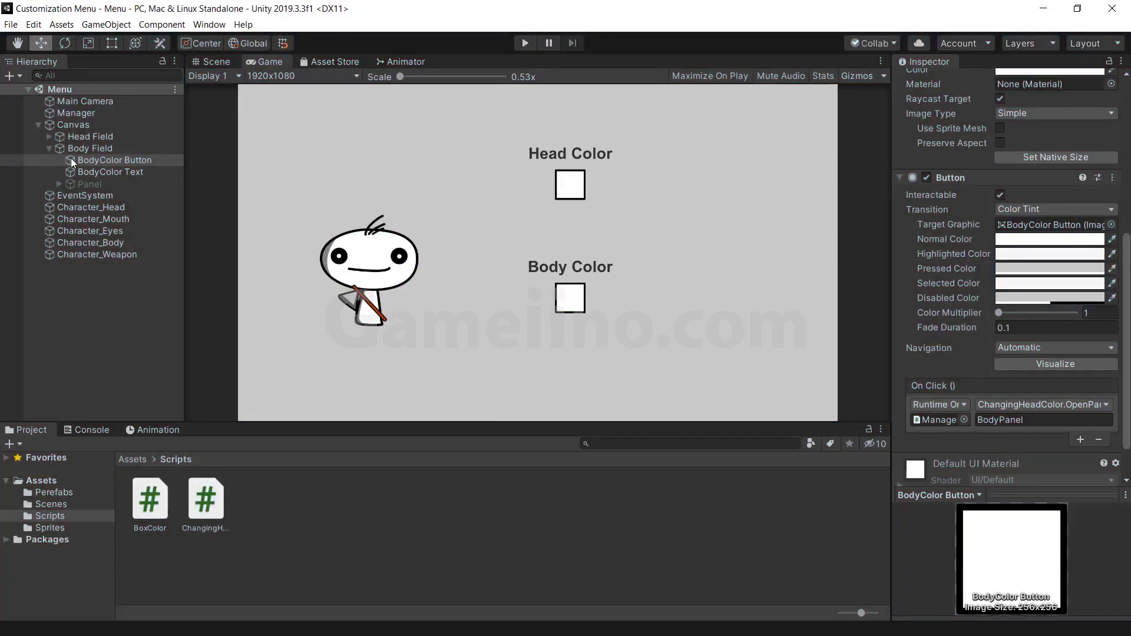
# Rename the ChangingHeadColor script asset to ChangingColor by removing 'Head', then open it for editing.
pyautogui.click(49, 148)
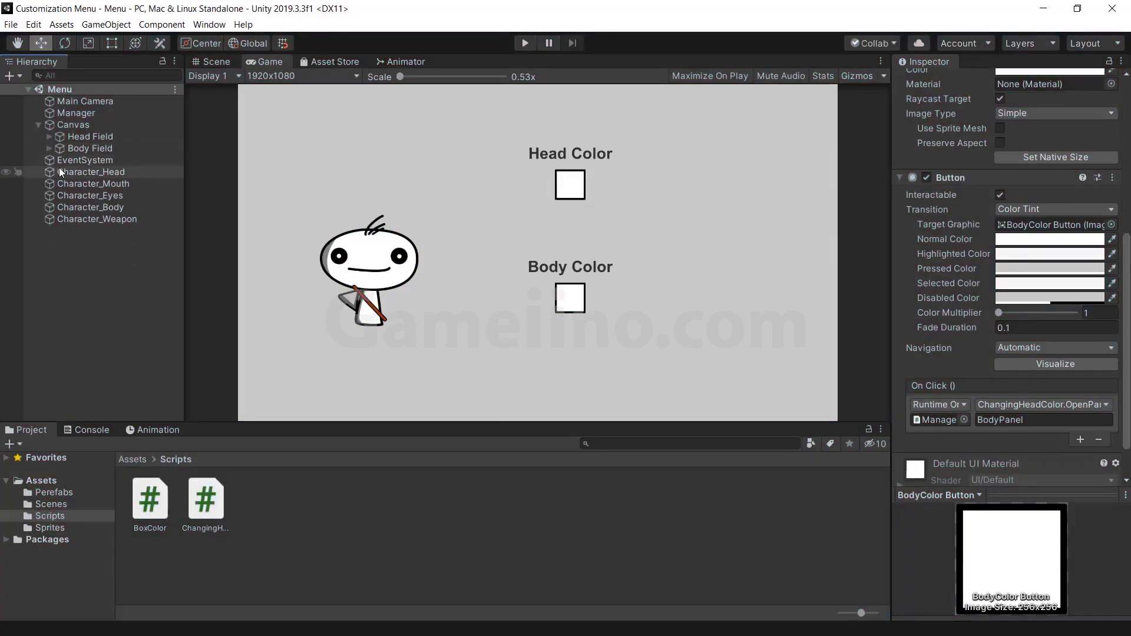
pyautogui.click(297, 502)
pyautogui.click(215, 510)
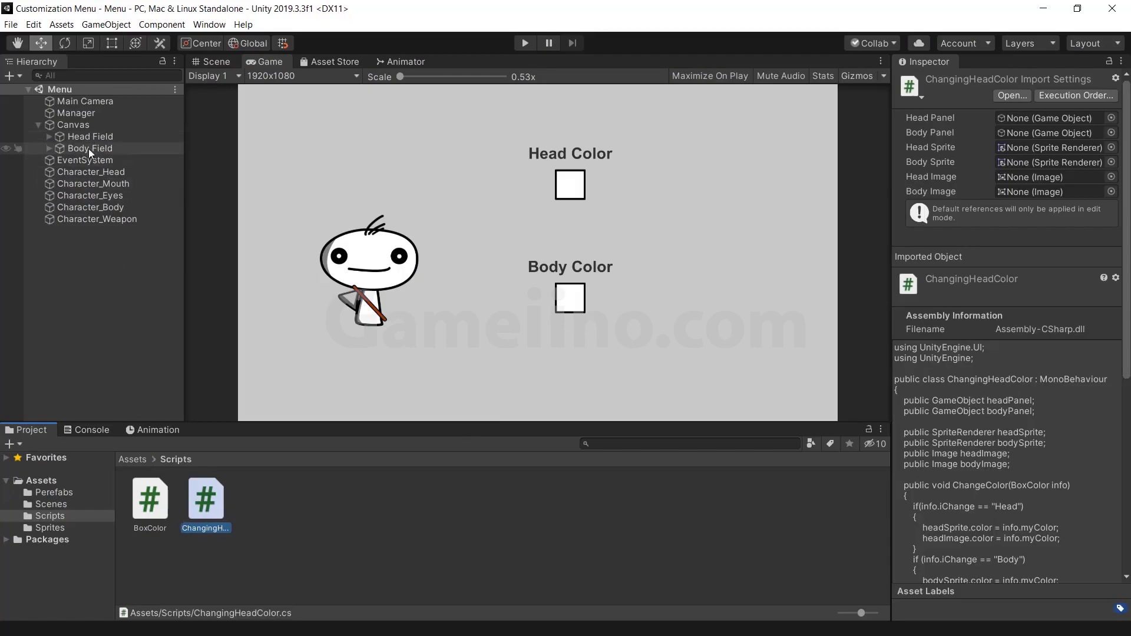
pyautogui.press('End')
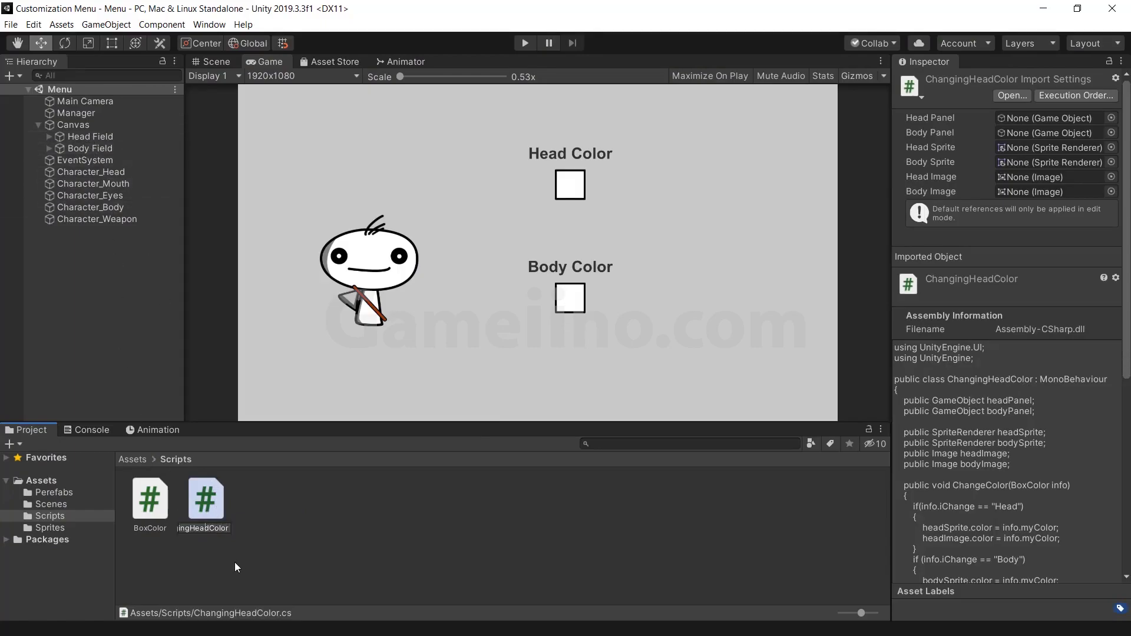
pyautogui.press('Left')
pyautogui.press('Left')
pyautogui.press('Left')
pyautogui.press('BackSpace')
pyautogui.press('BackSpace')
pyautogui.press('BackSpace')
pyautogui.press('Return')
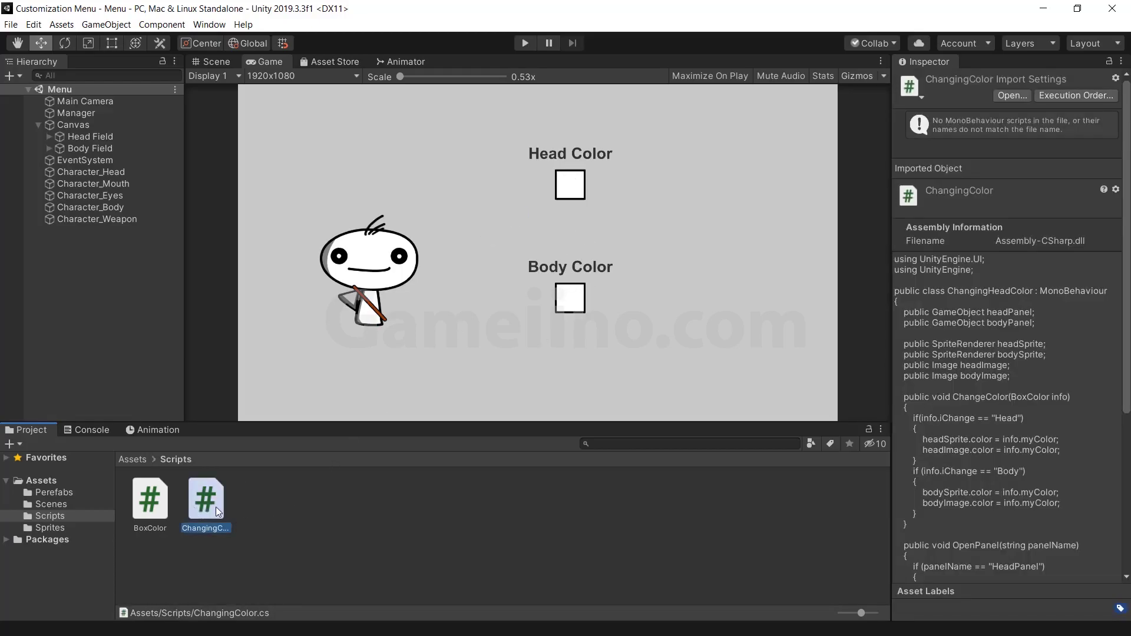
pyautogui.doubleClick(210, 521)
# Rename the class ChangingHeadColor to ChangingColor and switch back to Unity.
pyautogui.doubleClick(310, 122)
pyautogui.write('ChangingColor')
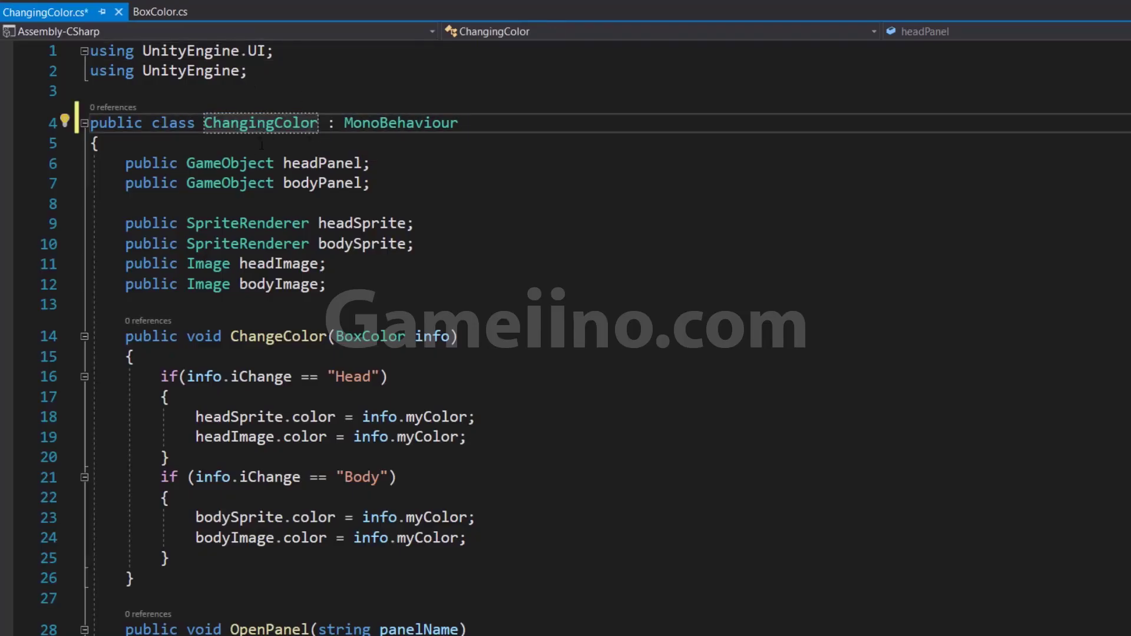
pyautogui.hotkey('alt', 'Tab')
pyautogui.click(460, 451)
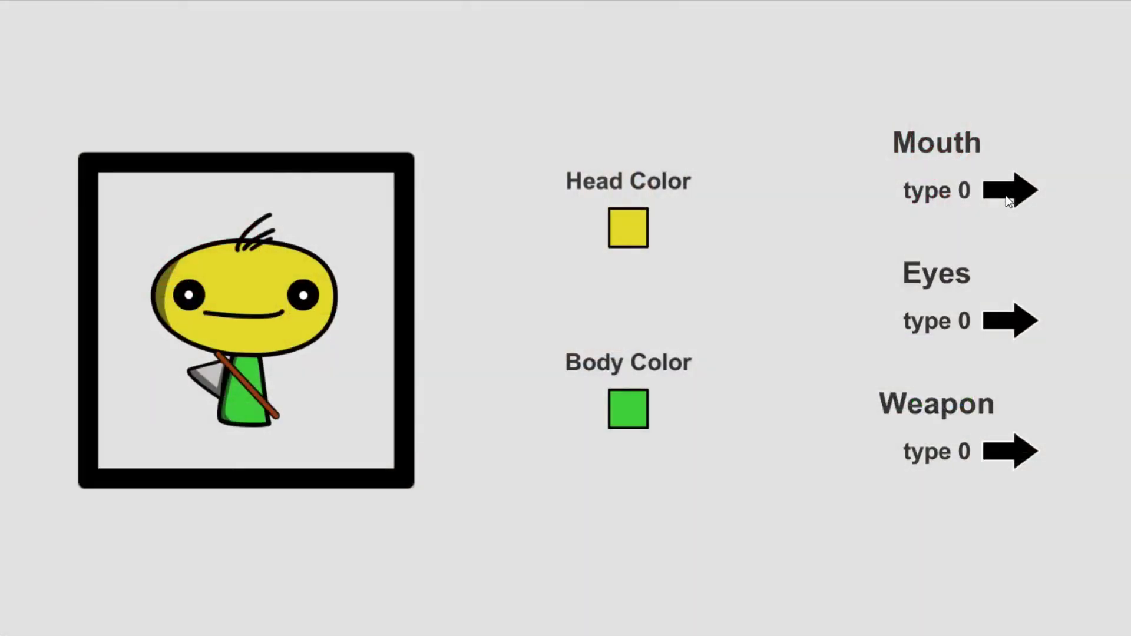
# Cycle the customizer's Mouth option to type 3 and advance the Eyes option.
pyautogui.click(1005, 195)
pyautogui.click(1005, 196)
pyautogui.click(1006, 196)
pyautogui.click(1005, 313)
# Try eyes type 2 and the spear, then settle on eyes type 1 with the red-tipped staff.
pyautogui.click(1005, 313)
pyautogui.click(1004, 452)
pyautogui.click(999, 455)
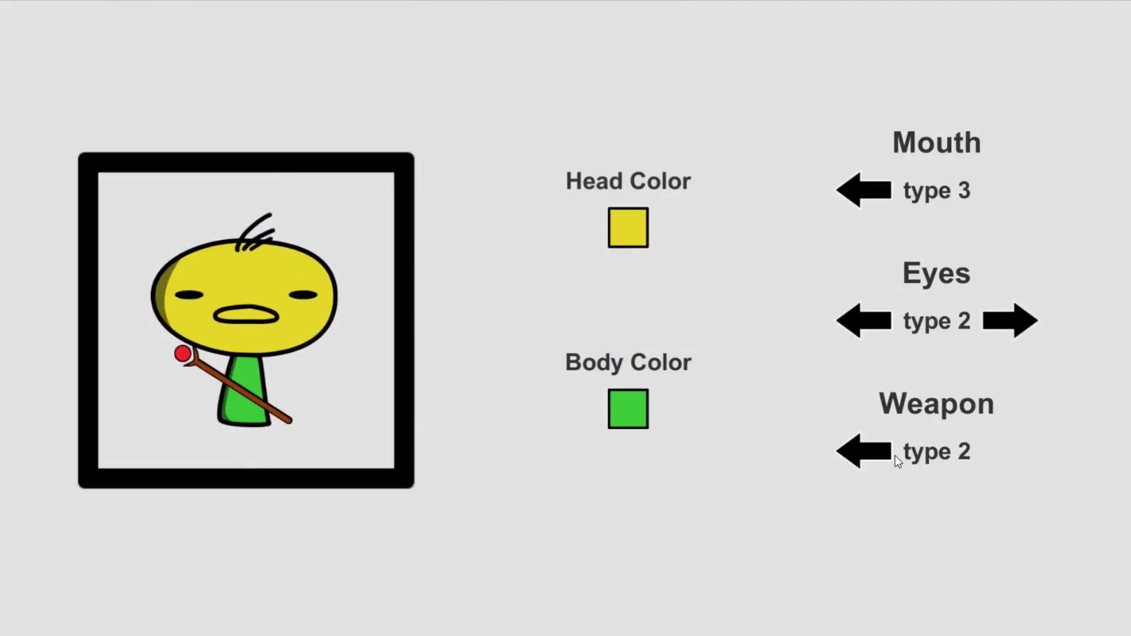
pyautogui.click(875, 447)
pyautogui.click(870, 328)
pyautogui.click(990, 463)
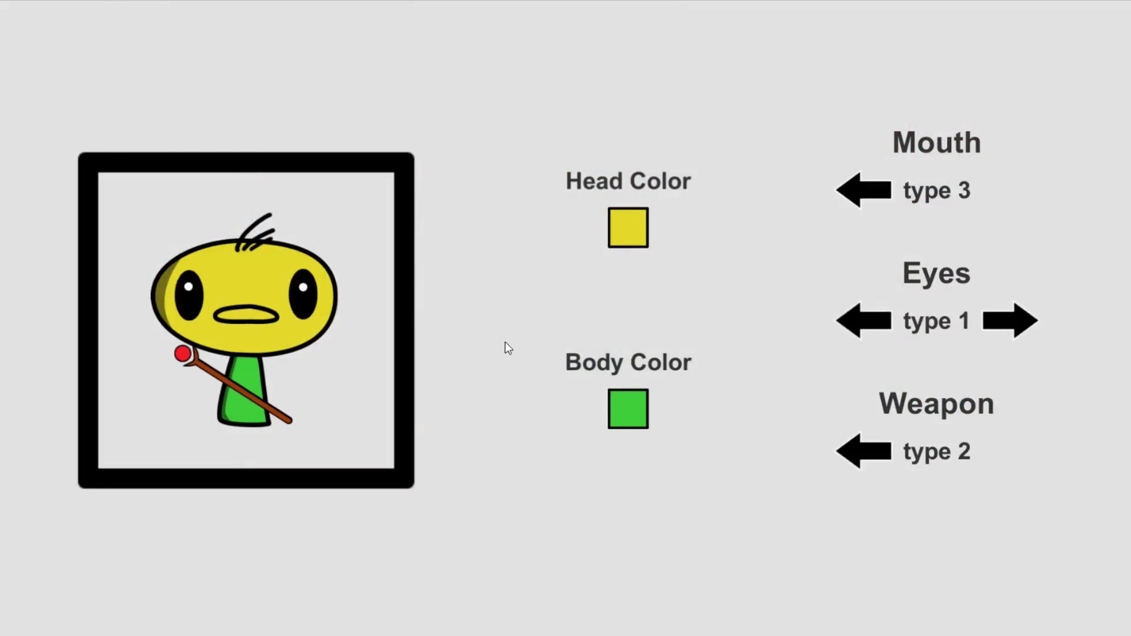